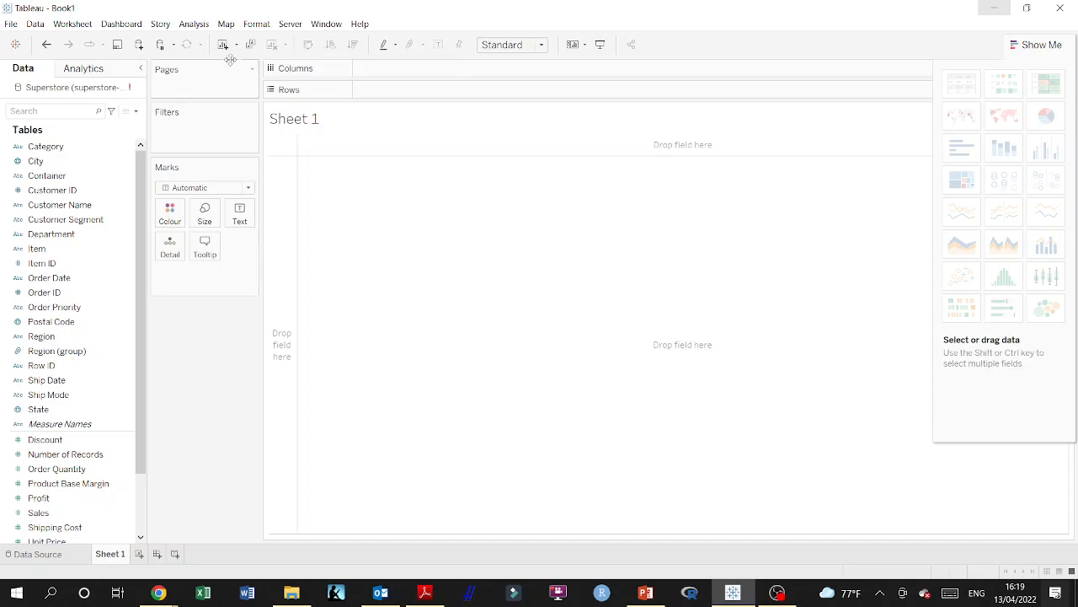
# Step: Switch to PowerPoint to read the Sales over time line chart instructions on slide 52, and return to Tableau
pyautogui.click(993, 8)
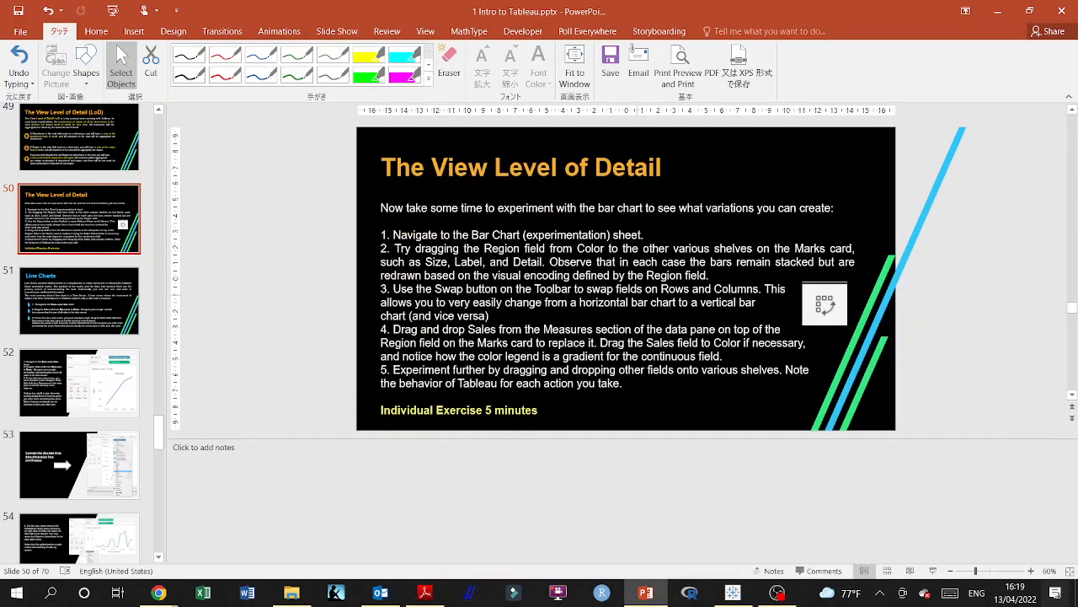
pyautogui.click(97, 388)
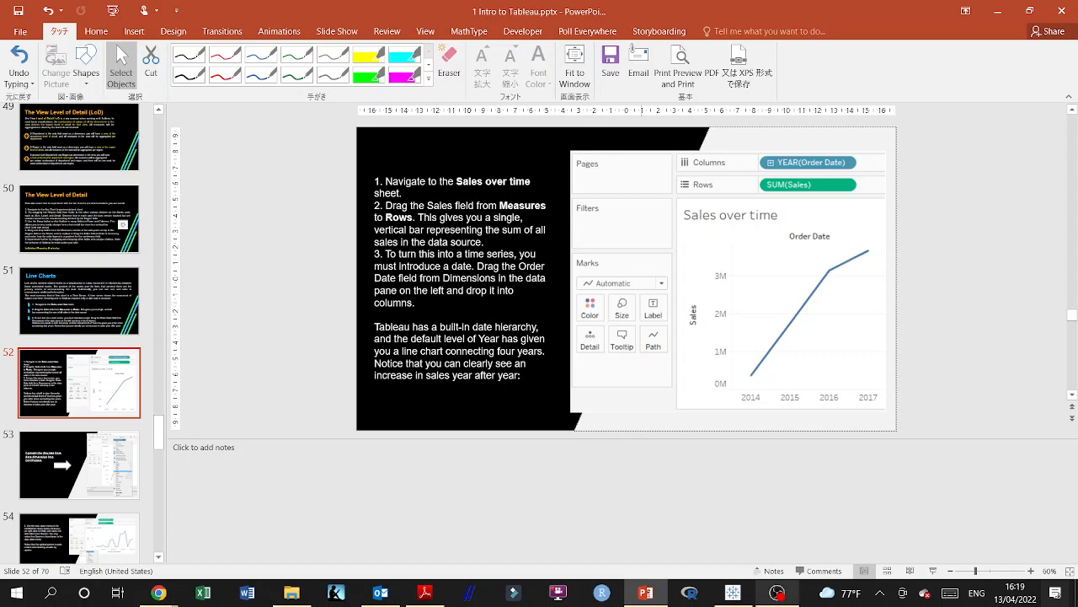
pyautogui.click(732, 592)
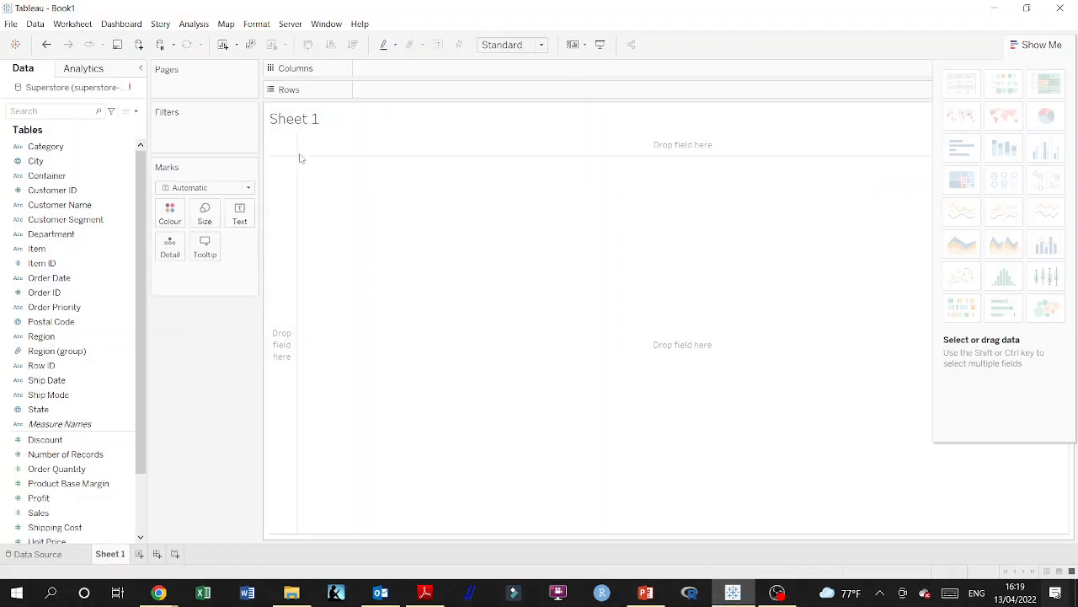
# Step: Add the saved Superstore data source to the workbook from the start page
pyautogui.click(15, 44)
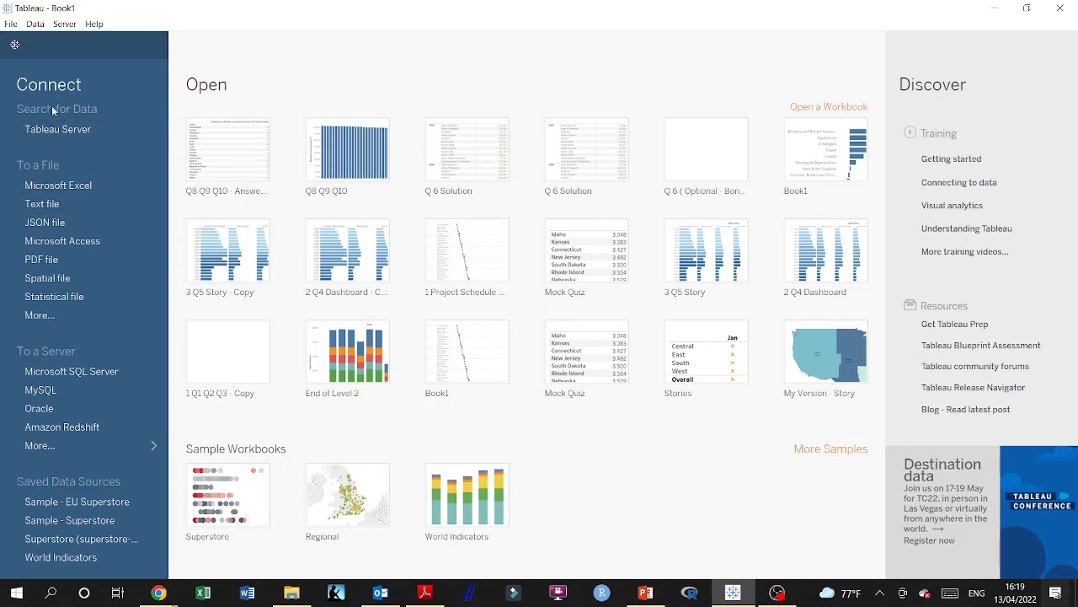
pyautogui.click(93, 538)
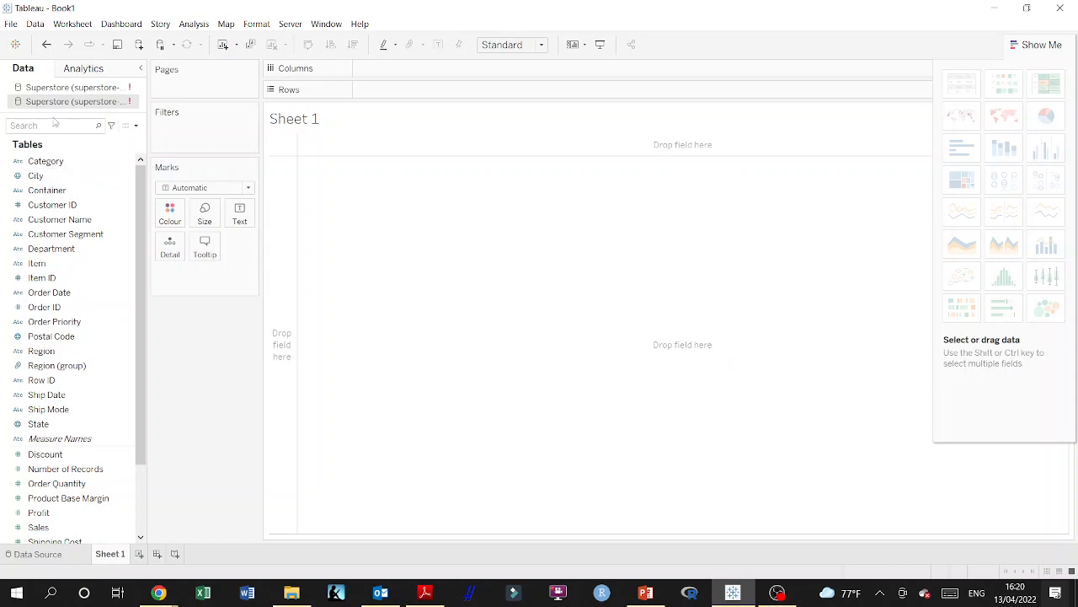
pyautogui.click(42, 559)
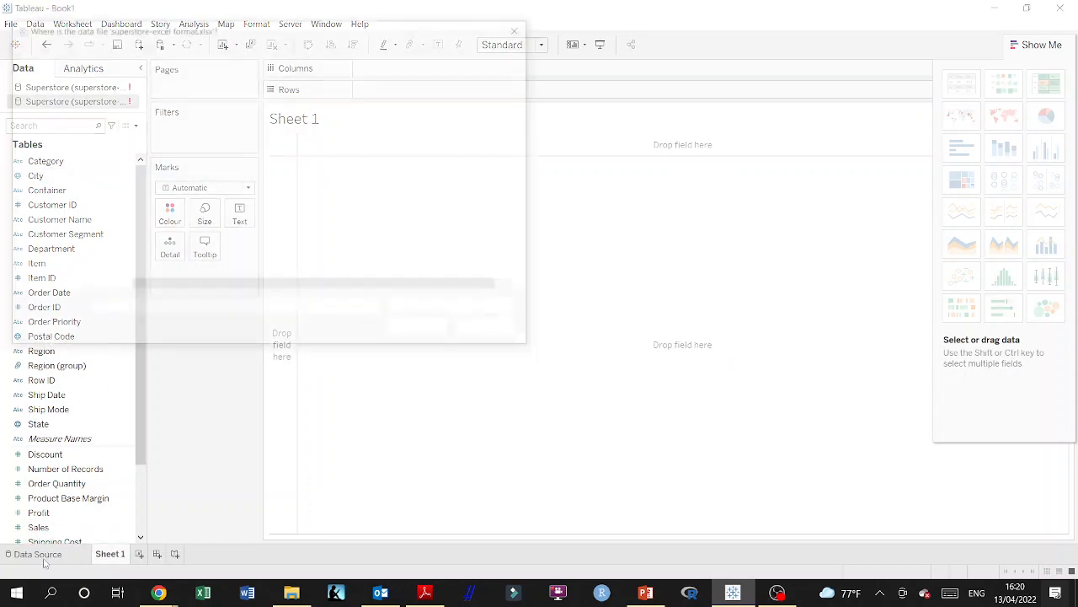
pyautogui.click(491, 330)
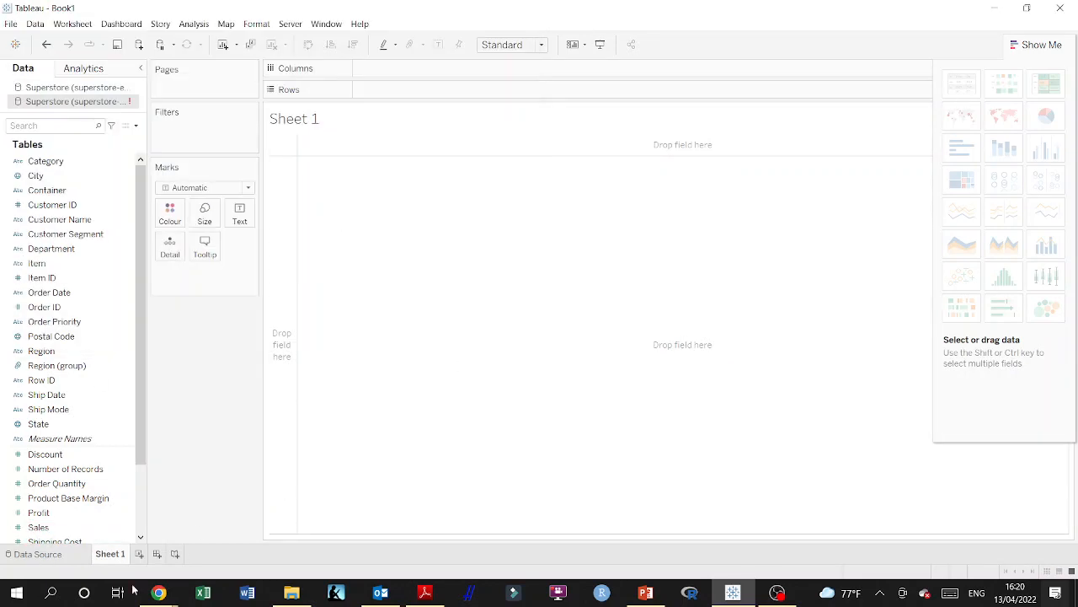
pyautogui.click(40, 556)
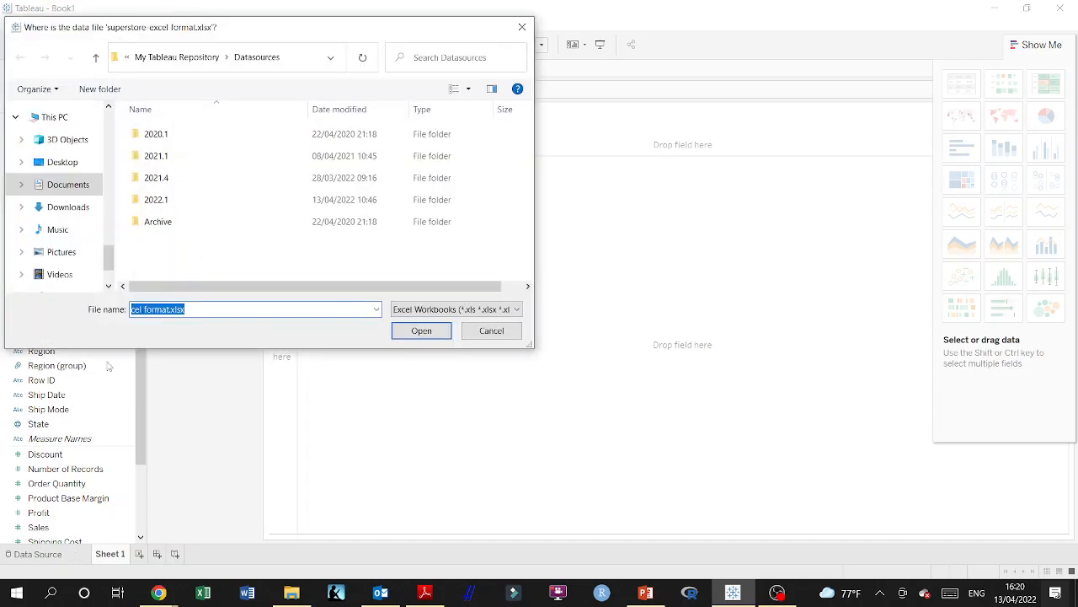
pyautogui.click(513, 333)
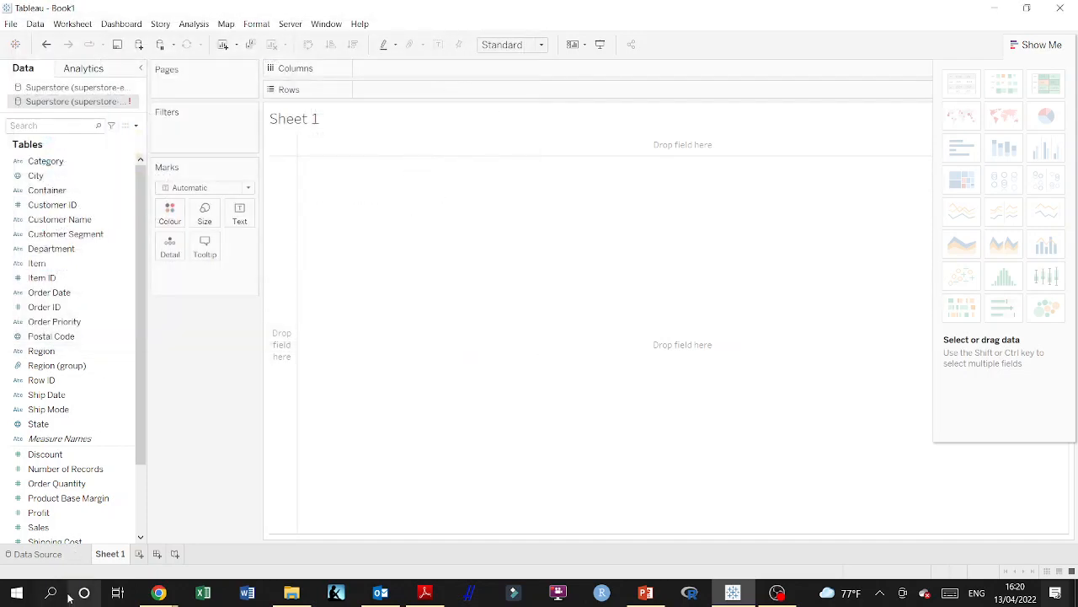
# Step: Open the data source page and browse for its missing file in Documents, A_TIU_FOLDER, 2022, 1 Spring 2022
pyautogui.click(54, 557)
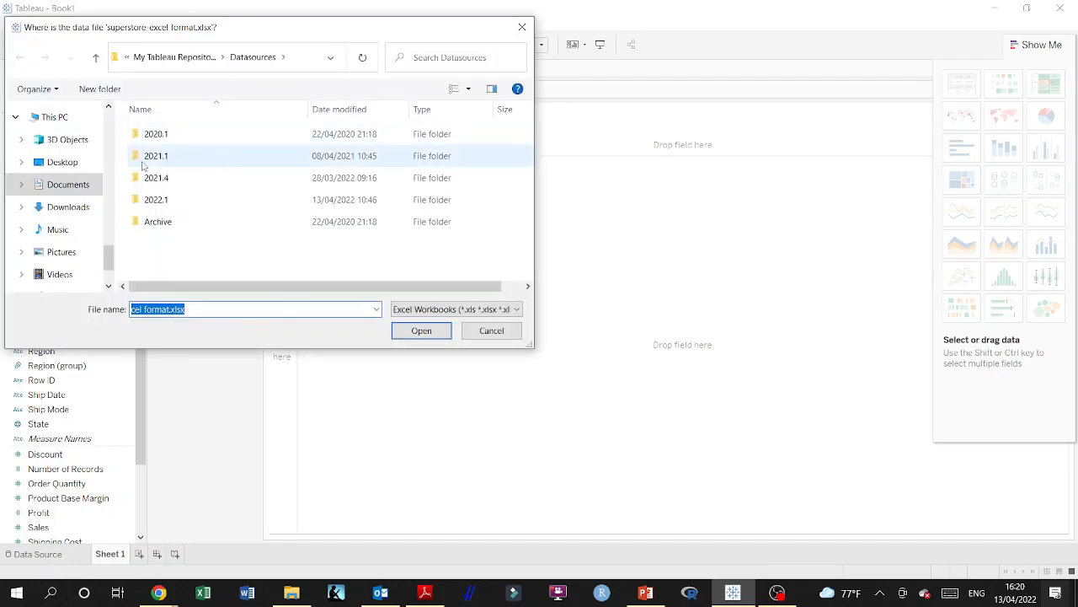
pyautogui.click(77, 184)
pyautogui.scroll(8, 228, 225)
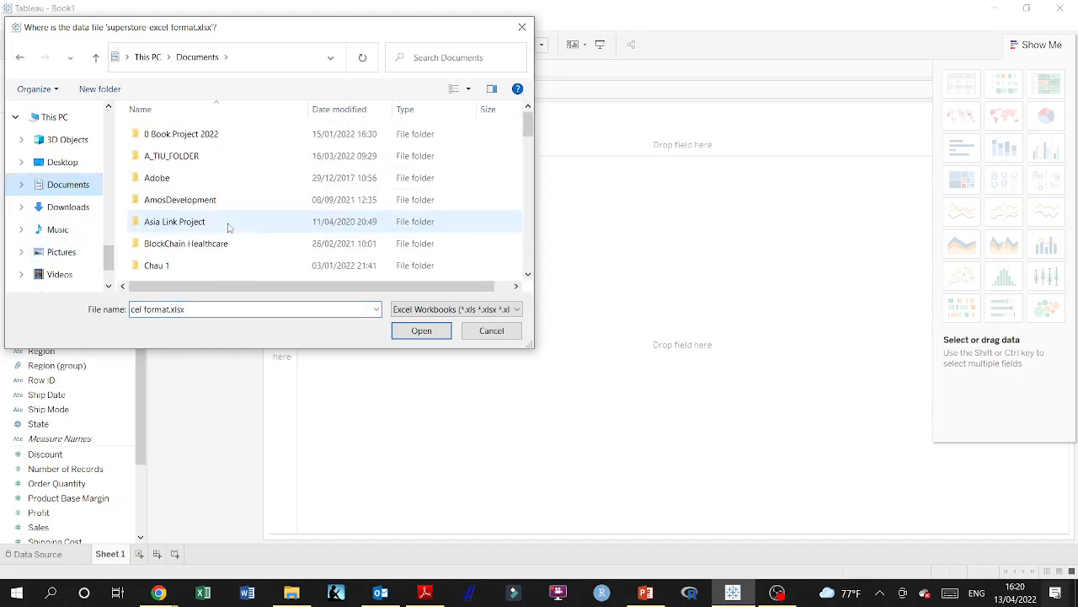
pyautogui.doubleClick(189, 156)
pyautogui.click(189, 178)
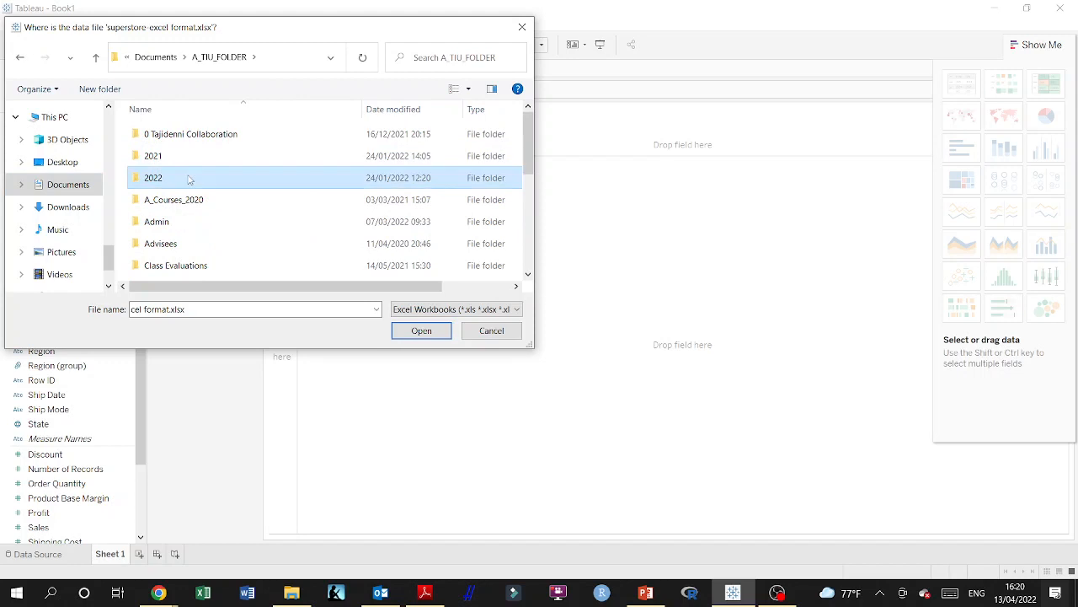
pyautogui.doubleClick(189, 177)
pyautogui.doubleClick(189, 134)
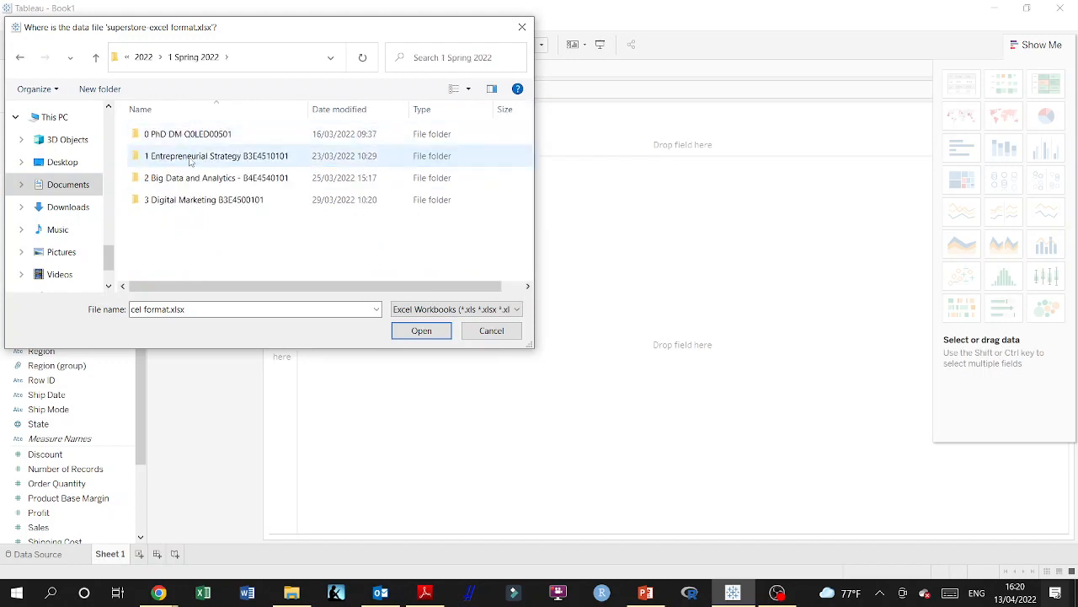
# Step: Relink the data source to superstore-excel format.xlsx in the Tableau Level 1 folder of the Big Data and Analytics visualization module
pyautogui.doubleClick(188, 178)
pyautogui.doubleClick(186, 155)
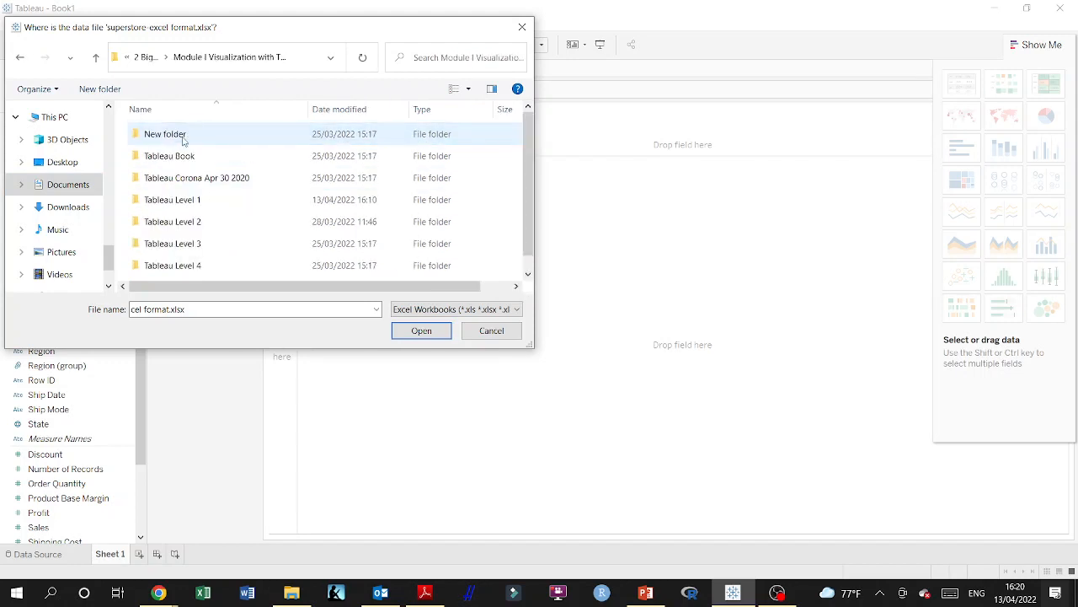
pyautogui.doubleClick(190, 200)
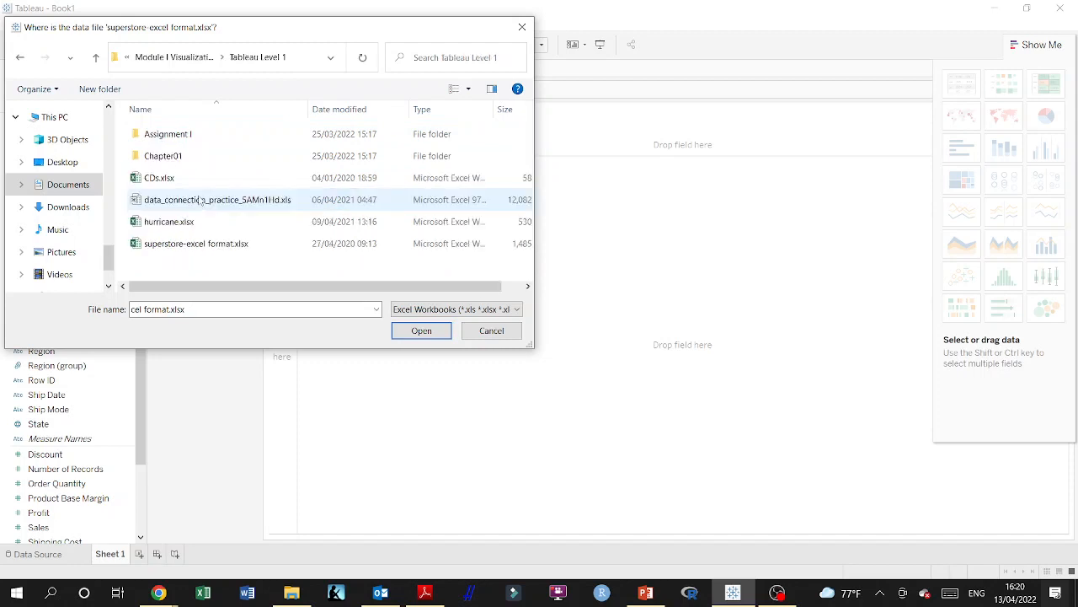
pyautogui.click(190, 243)
pyautogui.click(415, 332)
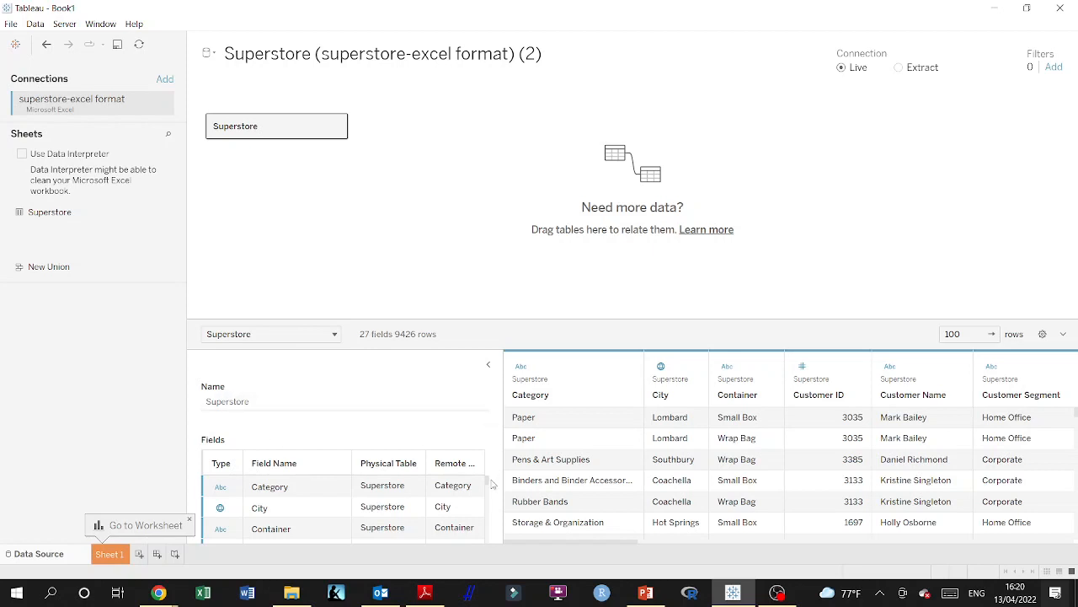
# Step: Enlarge the data preview and examine the Order Date field's type and values, sorting the column temporarily
pyautogui.scroll(-3, 487, 484)
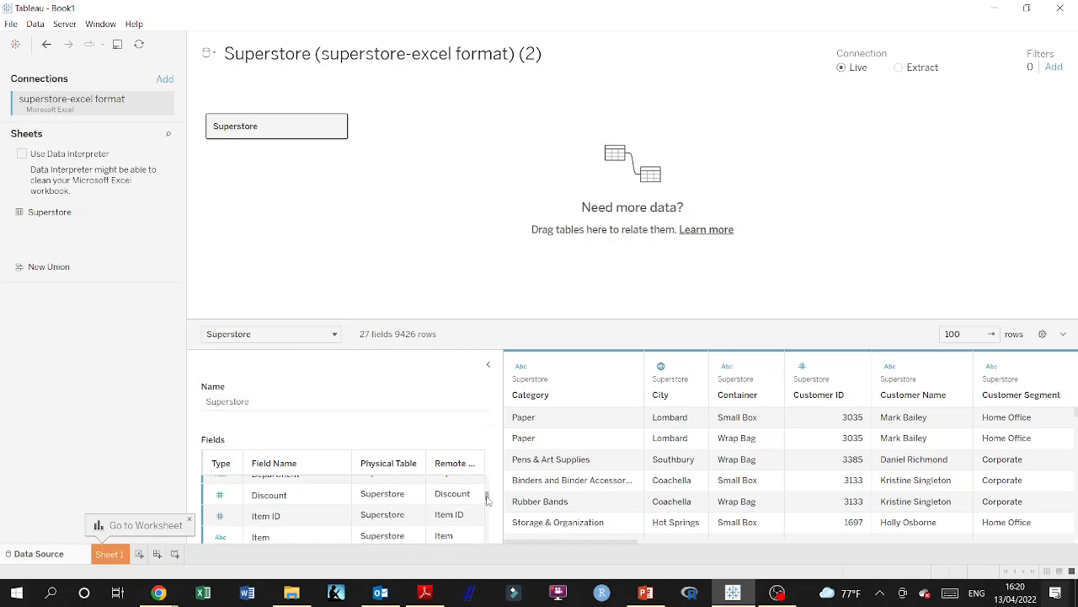
pyautogui.moveTo(549, 320); pyautogui.dragTo(534, 113)
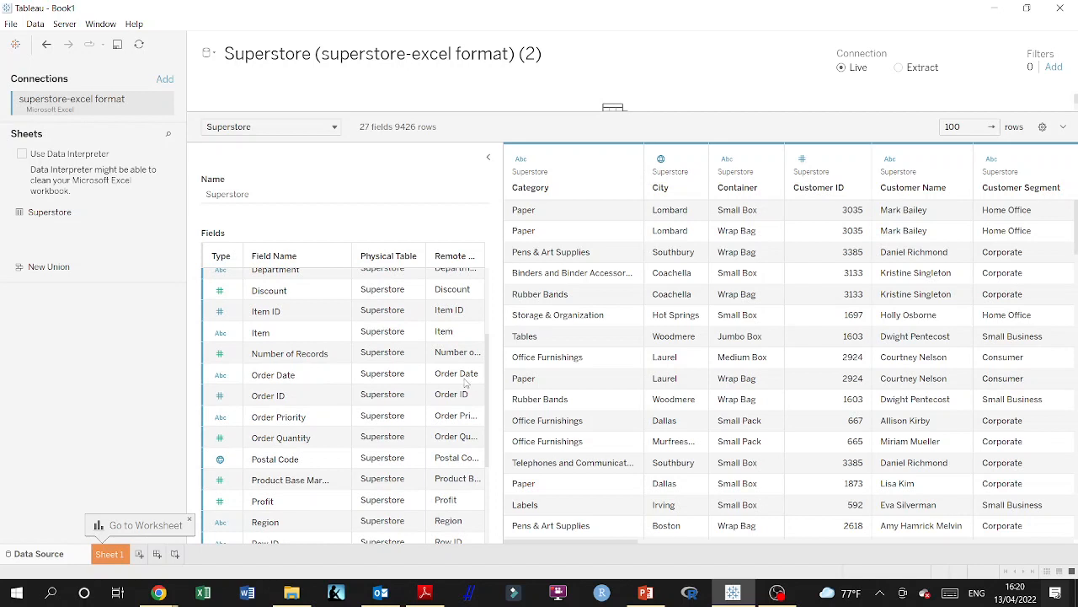
pyautogui.click(465, 381)
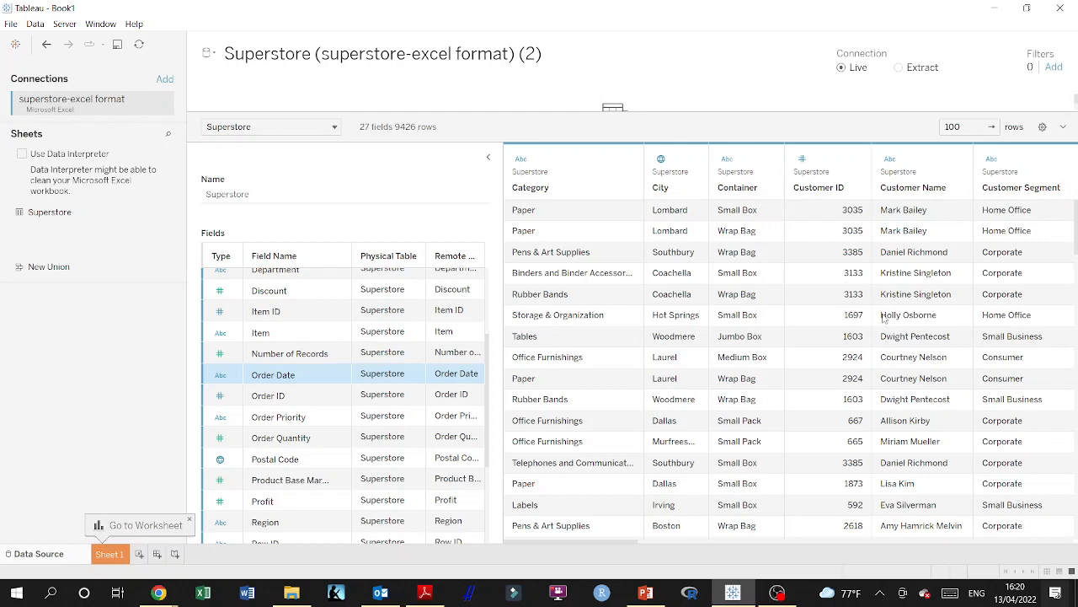
pyautogui.moveTo(595, 547); pyautogui.dragTo(756, 547)
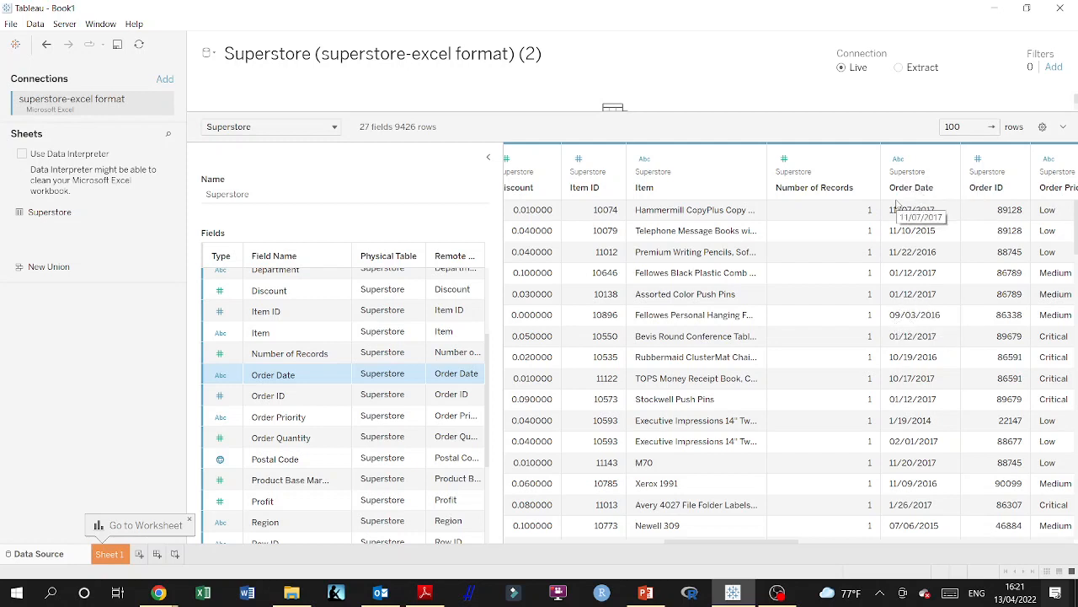
pyautogui.click(944, 189)
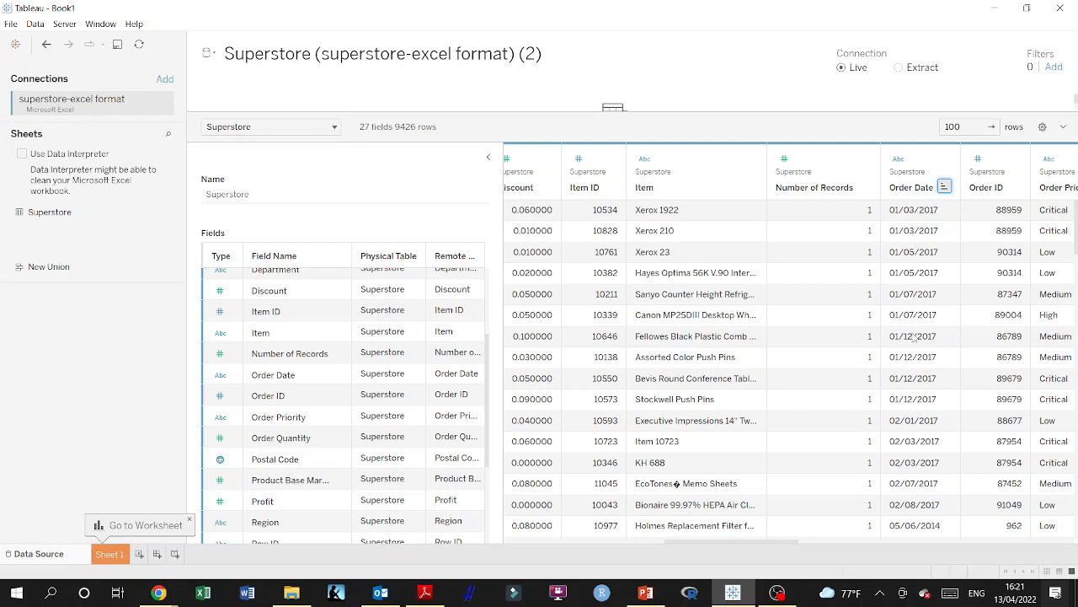
pyautogui.click(944, 188)
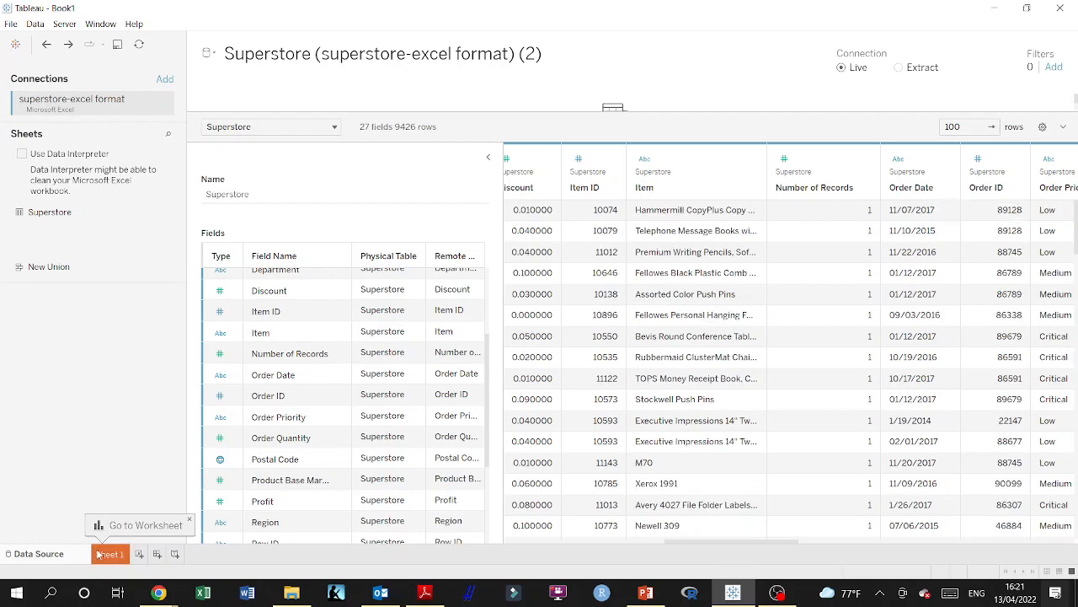
# Step: Add a new worksheet, and recheck the Sales over time instructions on the PowerPoint slide before returning to Tableau
pyautogui.click(139, 553)
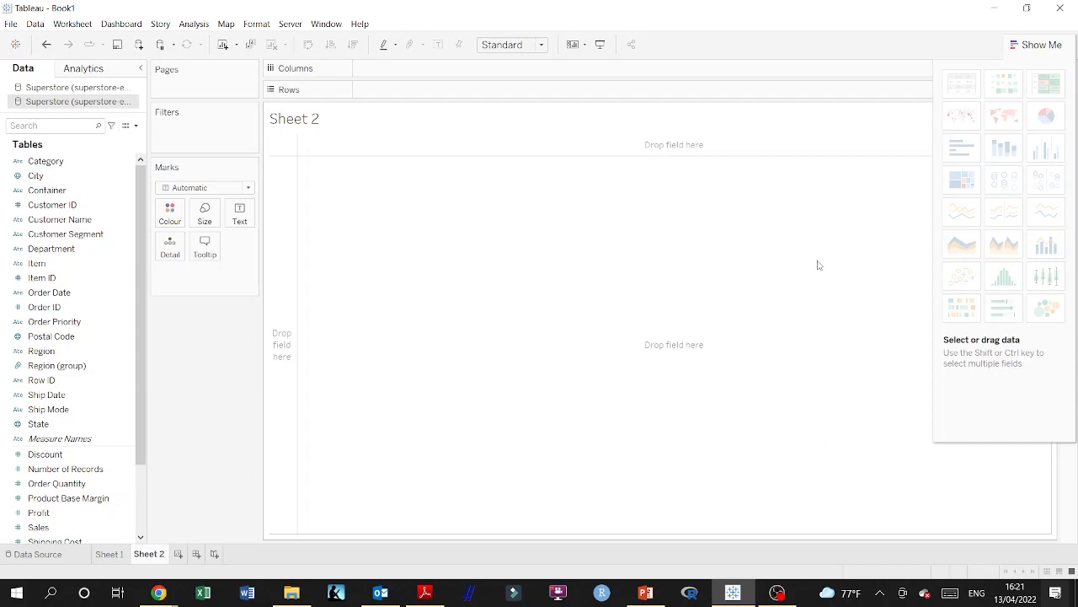
pyautogui.click(645, 593)
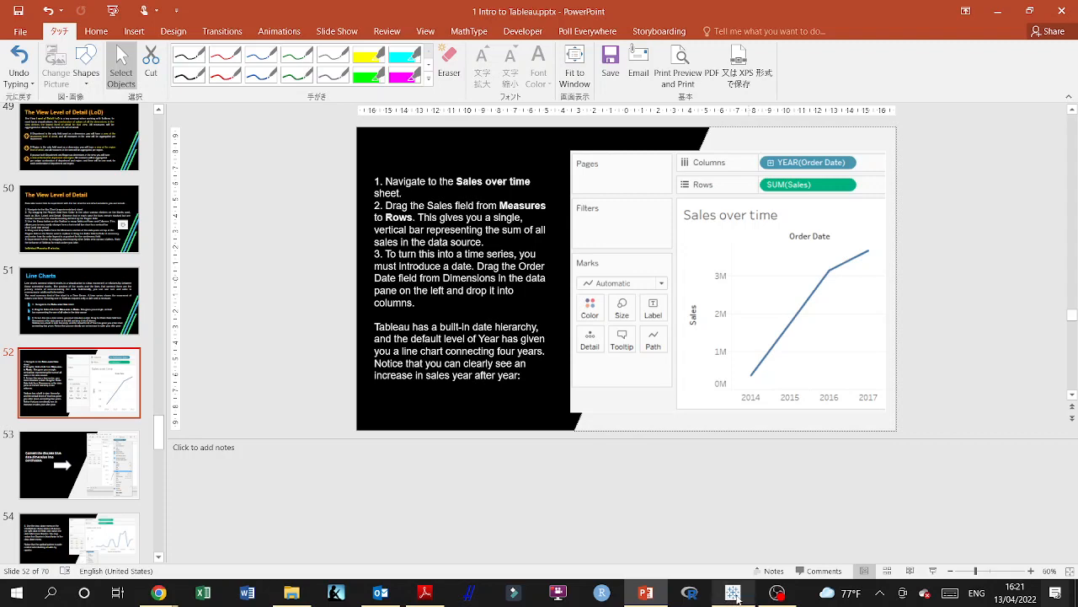
pyautogui.click(734, 593)
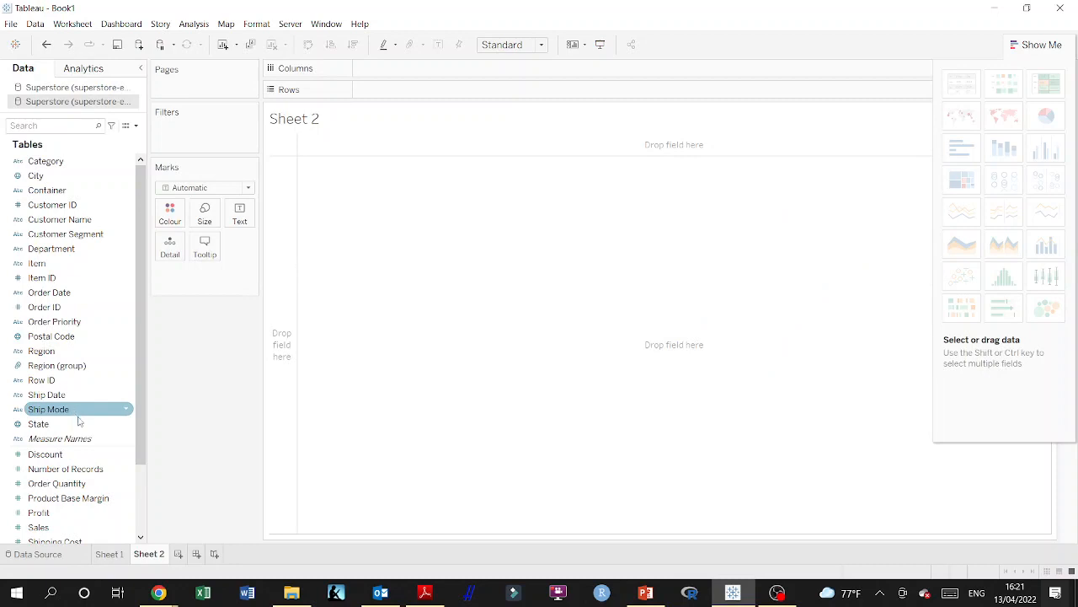
# Step: Plot the sum of Sales on Rows against Order Date on Columns
pyautogui.click(52, 526)
pyautogui.doubleClick(52, 527)
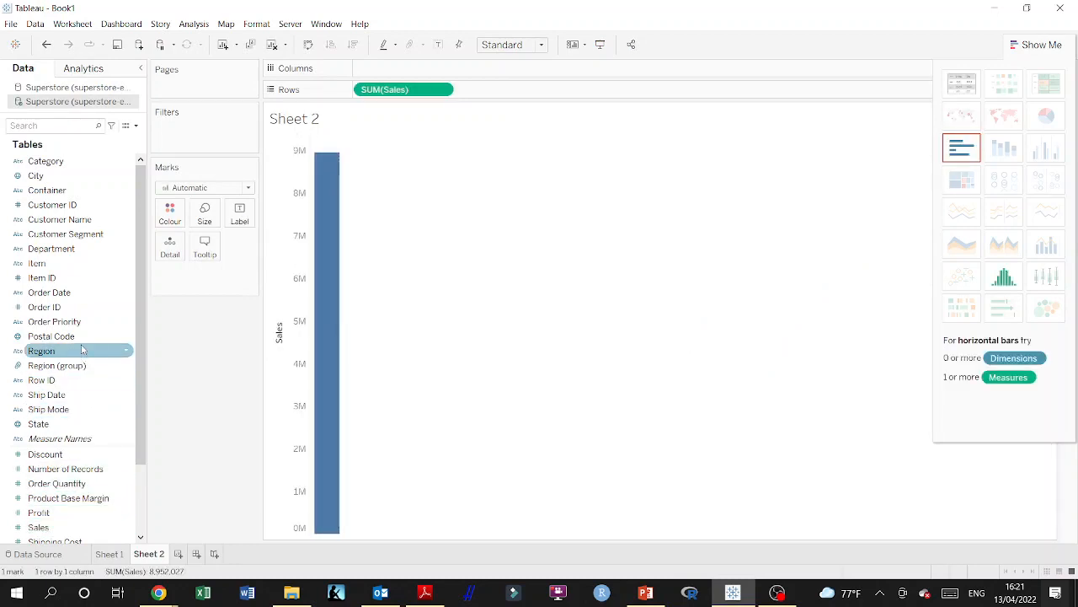
pyautogui.click(76, 293)
pyautogui.doubleClick(80, 295)
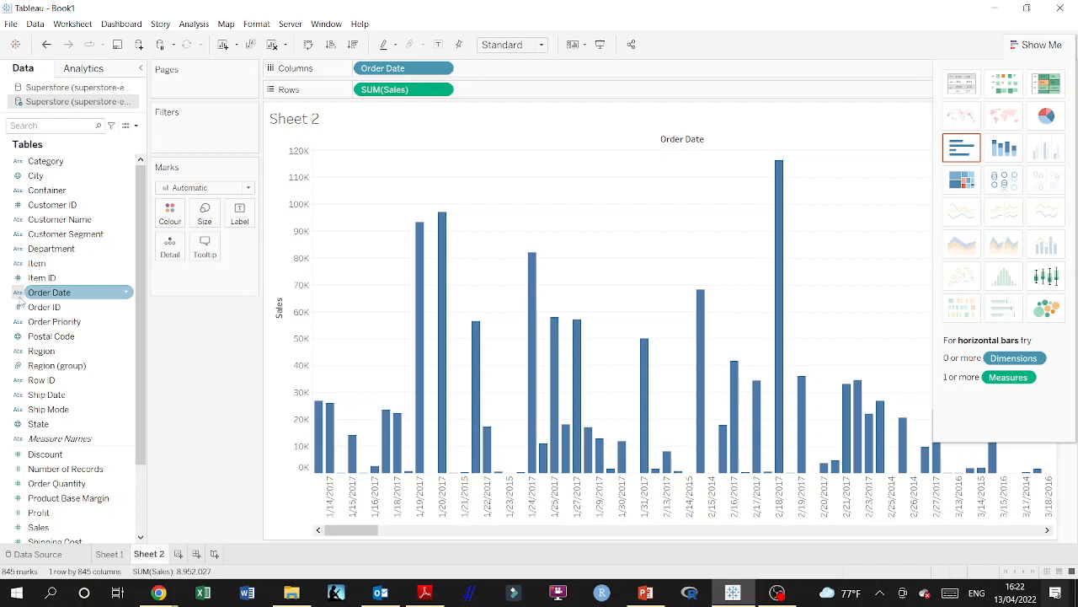
# Step: Change the data type of the Order Date field to Date
pyautogui.click(123, 293)
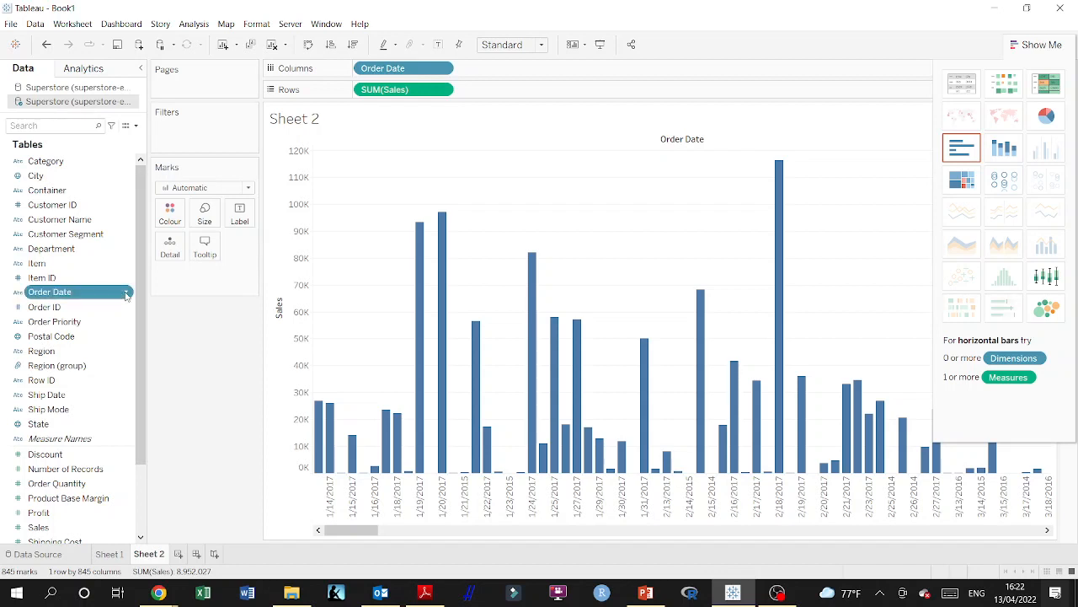
pyautogui.click(126, 292)
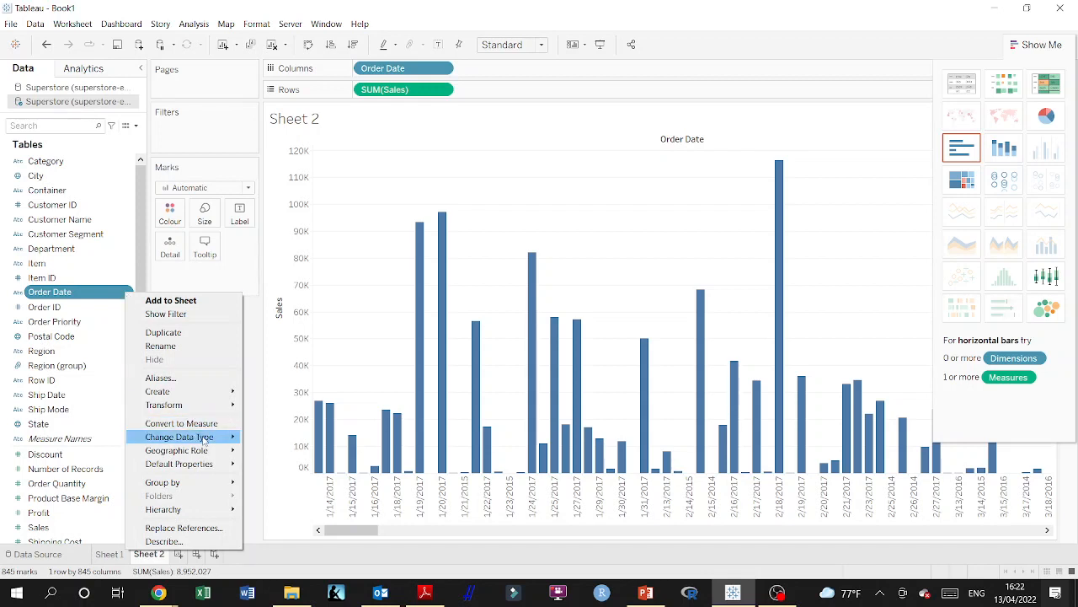
pyautogui.moveTo(214, 438)
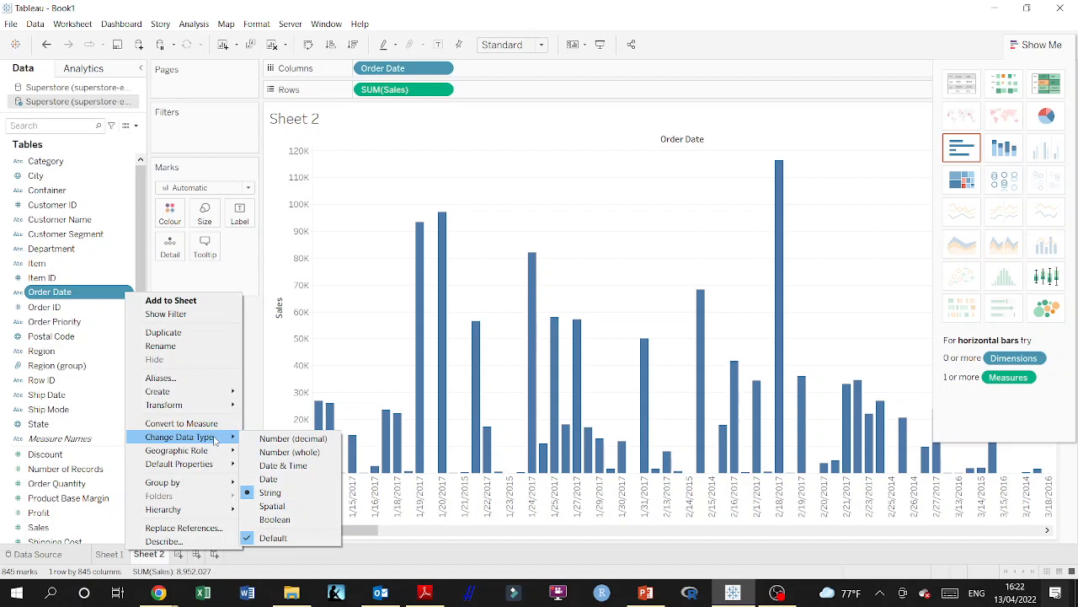
pyautogui.click(282, 486)
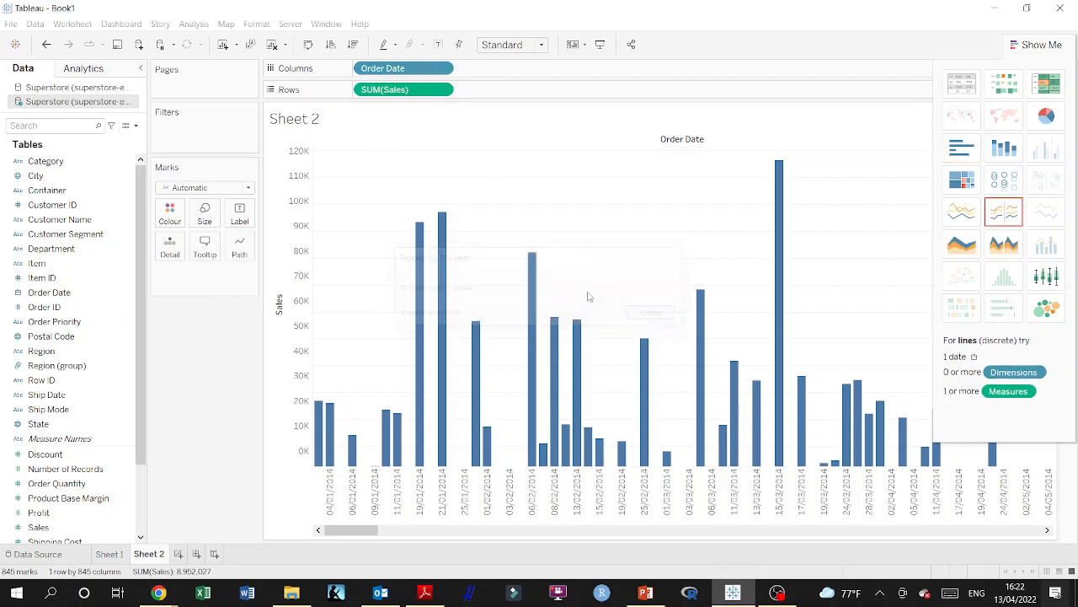
pyautogui.moveTo(386, 452)
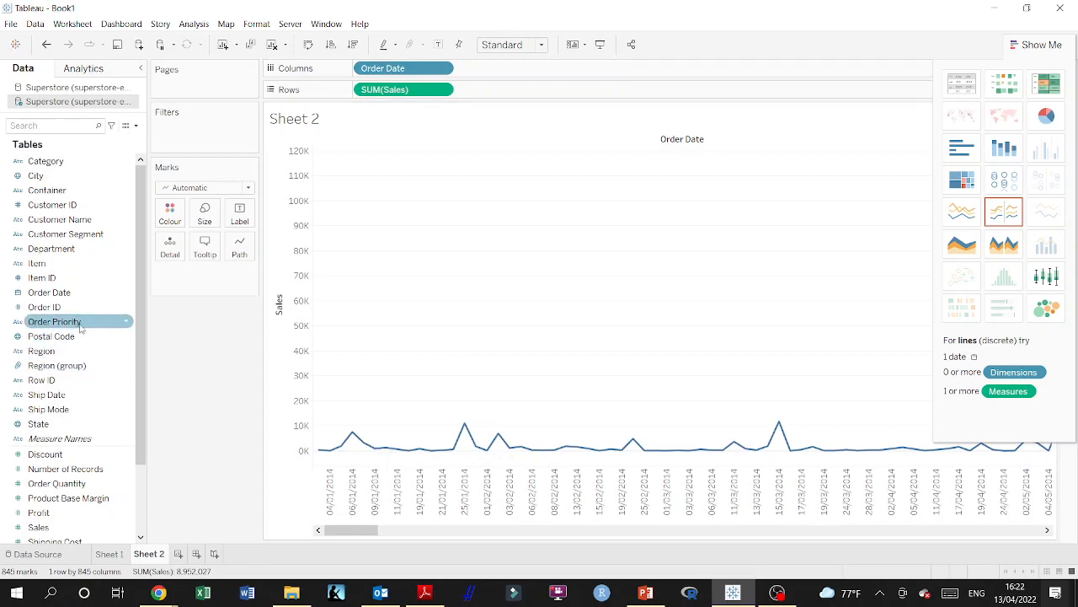
pyautogui.scroll(-2, 76, 396)
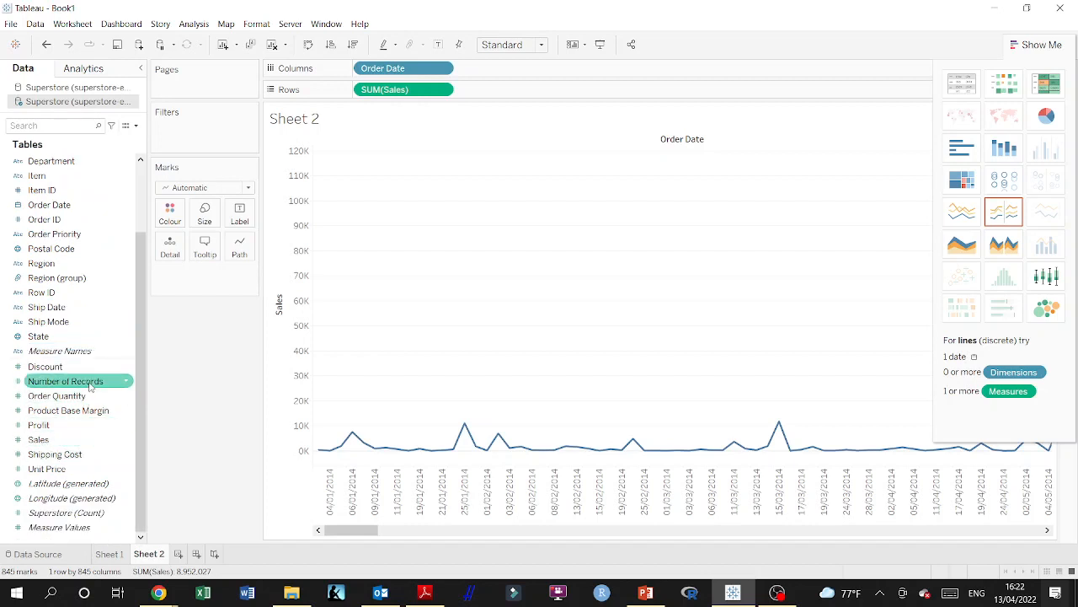
pyautogui.scroll(2, 90, 386)
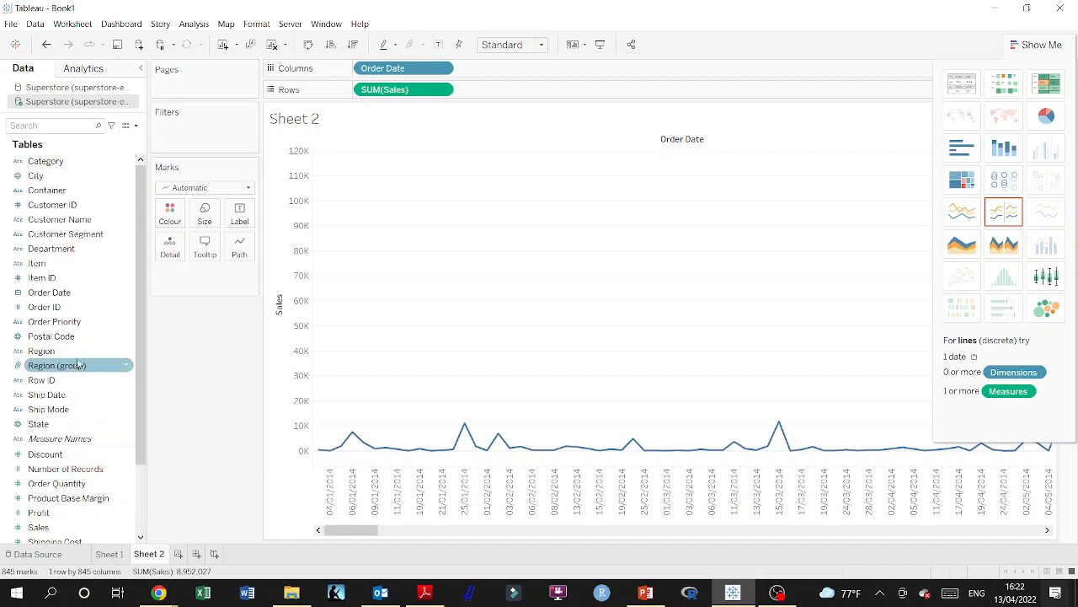
pyautogui.click(61, 293)
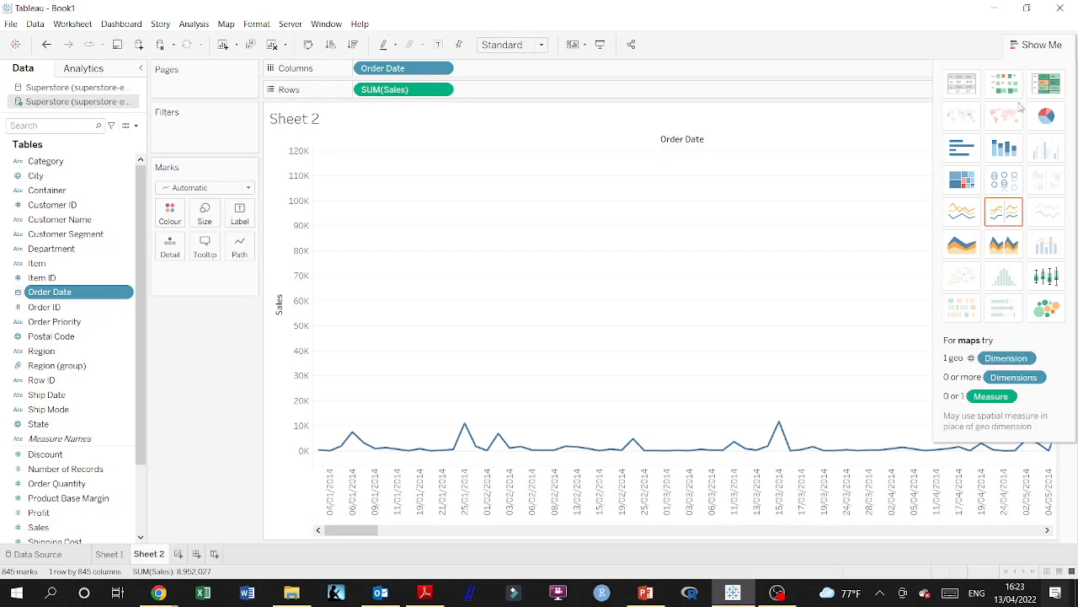
# Step: Hide the Show Me chart list and examine the individual daily sales points along the Order Date axis
pyautogui.click(1037, 44)
pyautogui.click(442, 70)
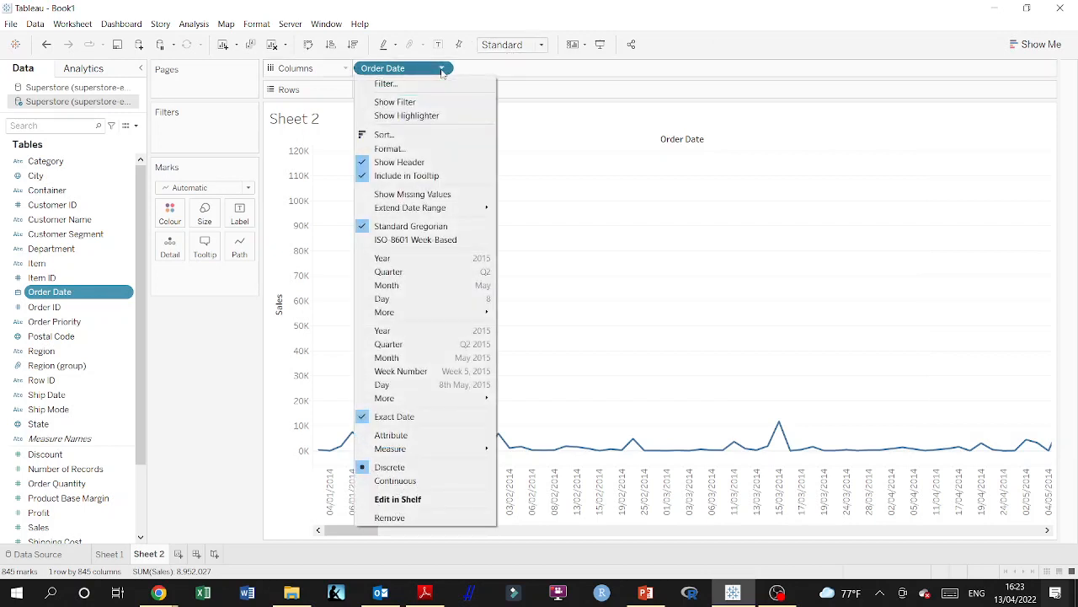
pyautogui.click(441, 71)
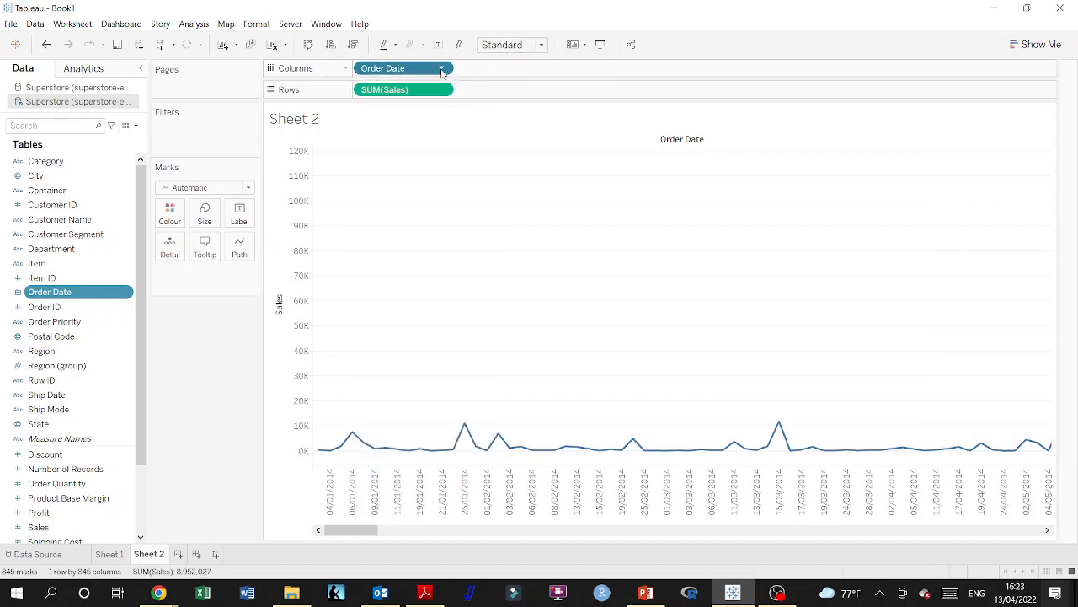
pyautogui.moveTo(376, 531); pyautogui.dragTo(354, 561)
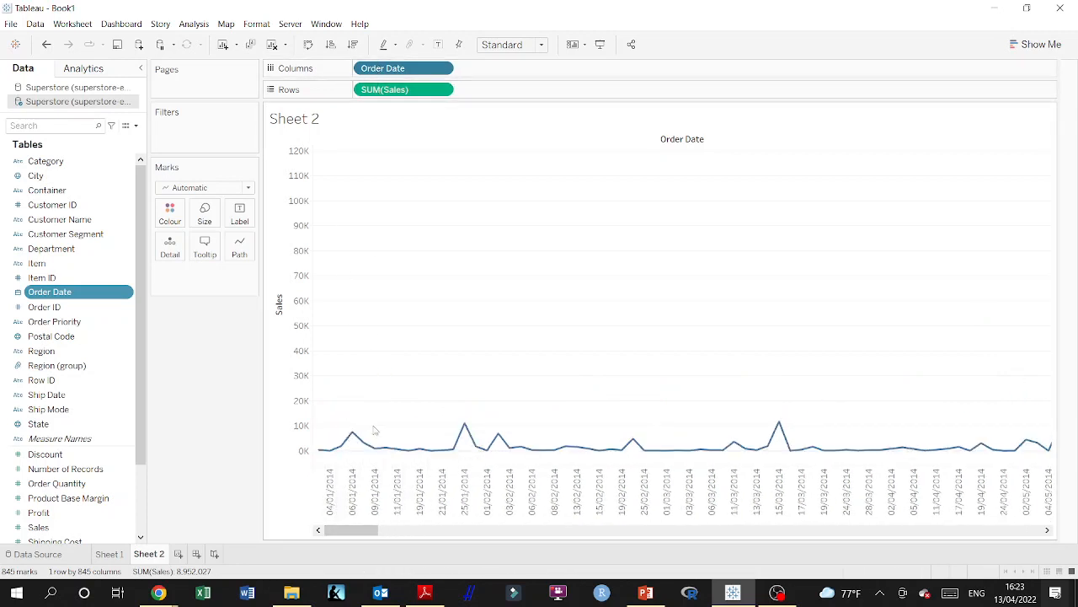
pyautogui.moveTo(332, 456)
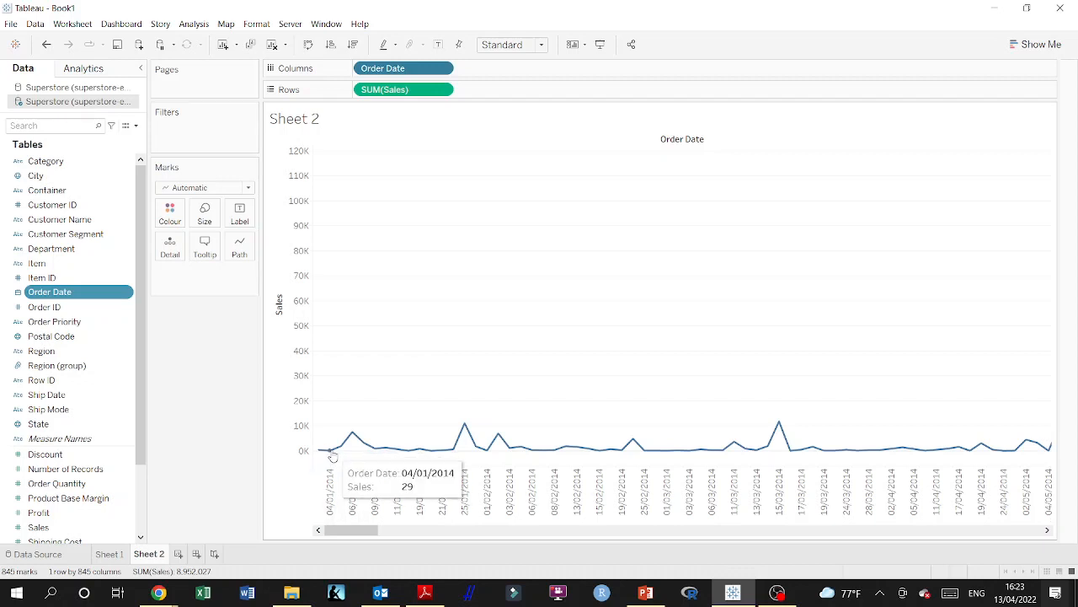
# Step: Clear Sales and Order Date from the shelves, and re-add them to plot the sum of Sales by year of Order Date
pyautogui.moveTo(376, 89); pyautogui.dragTo(253, 357)
pyautogui.moveTo(403, 68); pyautogui.dragTo(205, 378)
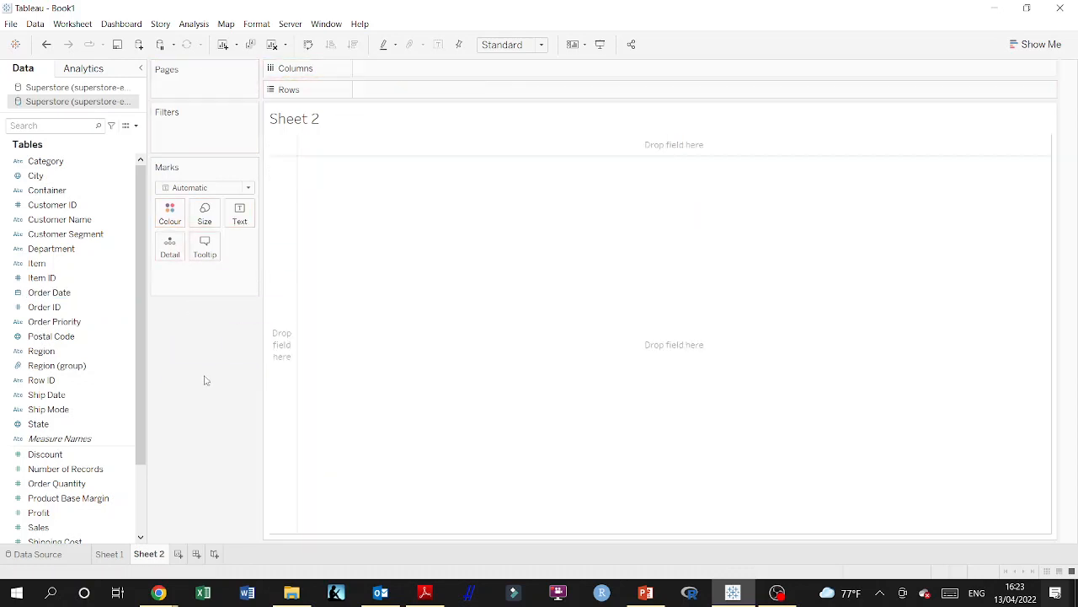
pyautogui.doubleClick(58, 531)
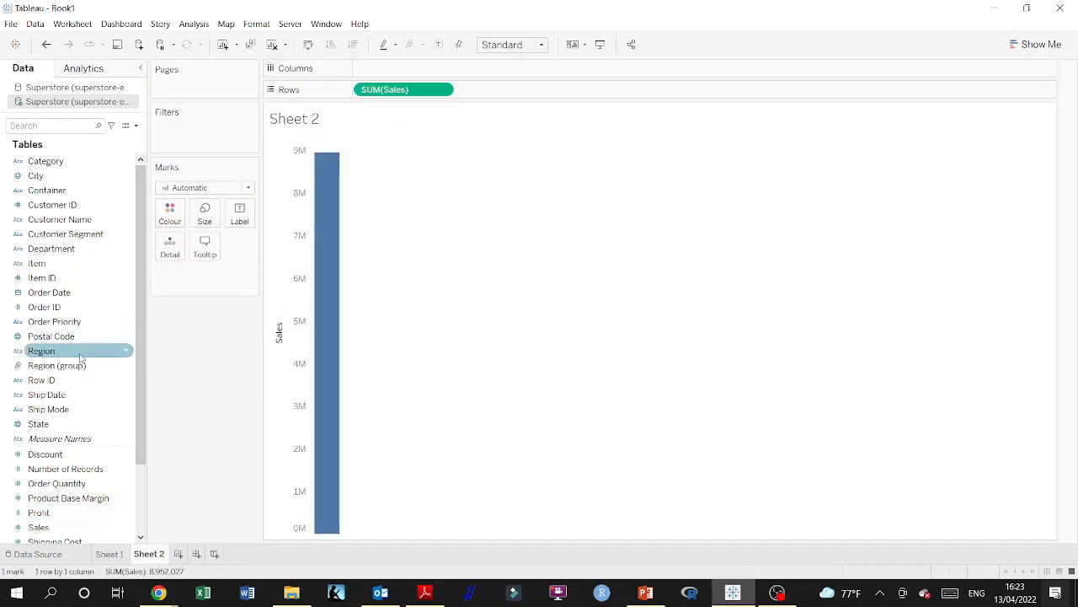
pyautogui.doubleClick(51, 292)
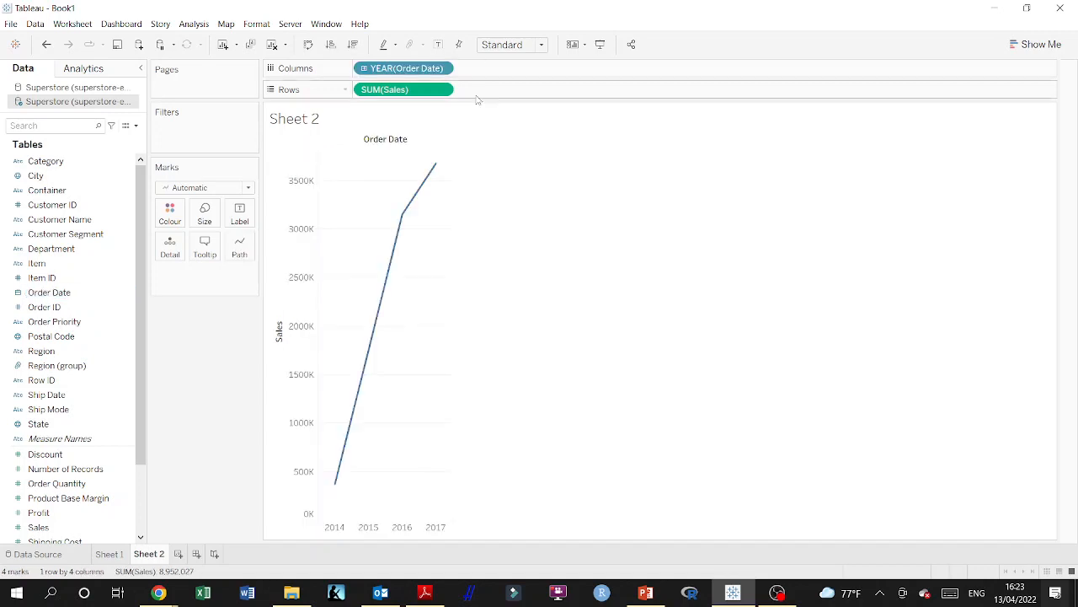
# Step: Try the Fit Width sizing on the yearly sales chart, and set its fit to Entire View
pyautogui.click(541, 46)
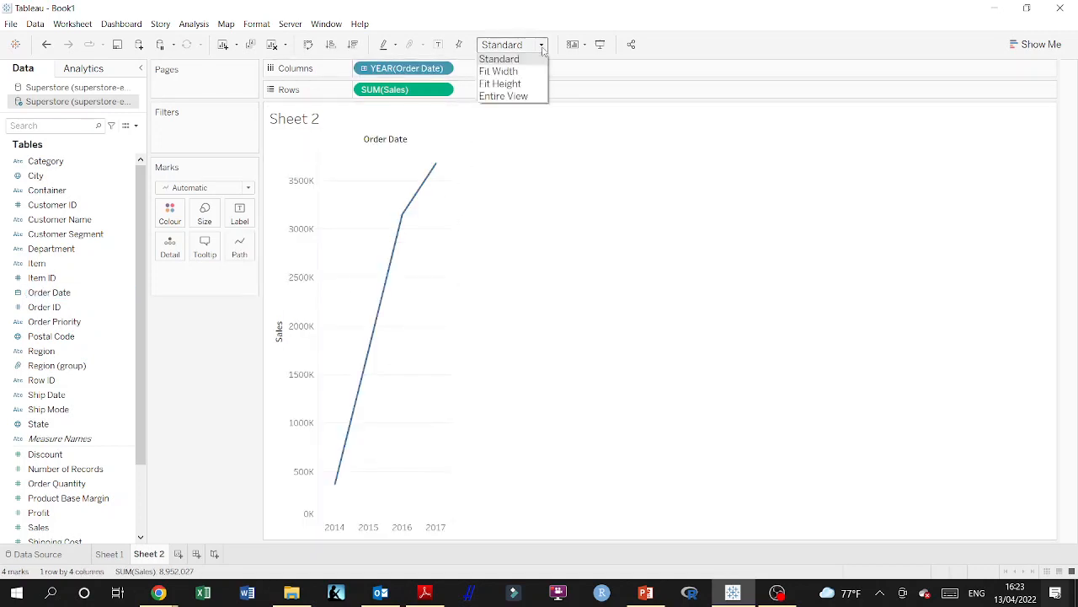
pyautogui.click(499, 71)
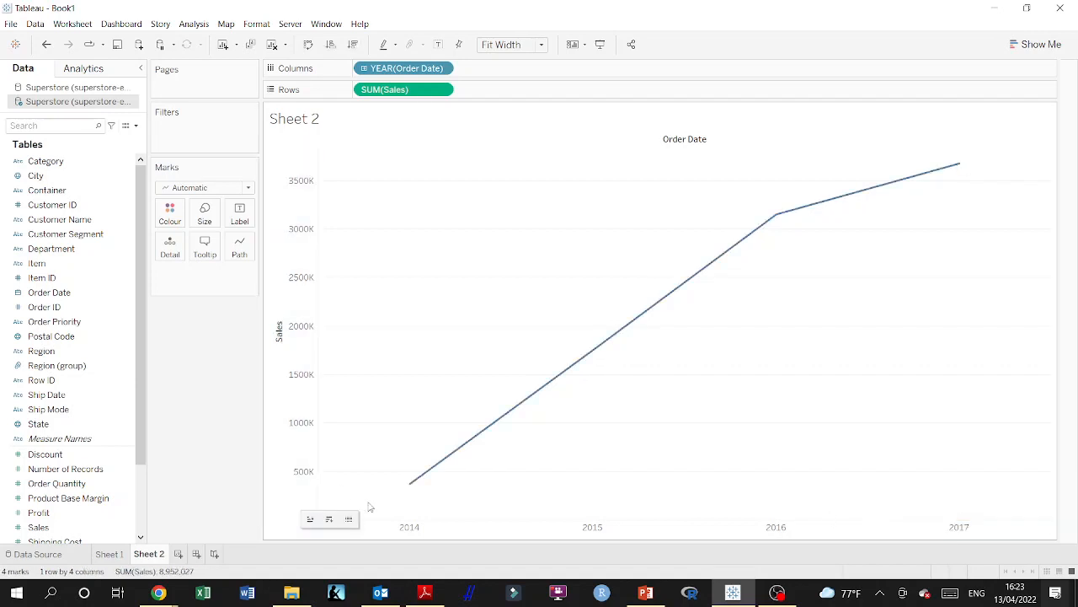
pyautogui.click(541, 46)
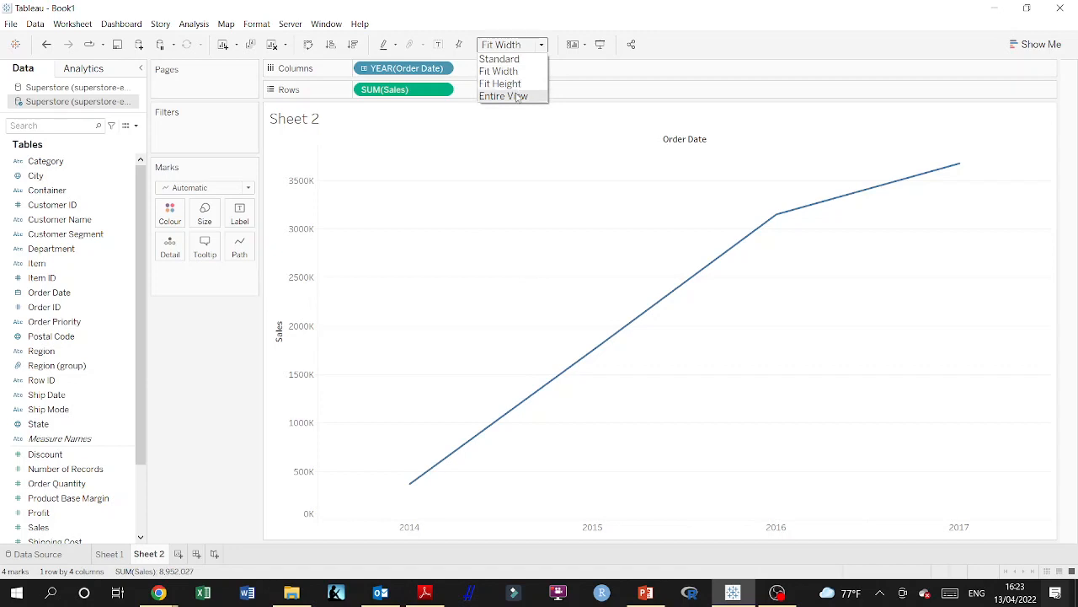
pyautogui.click(1042, 139)
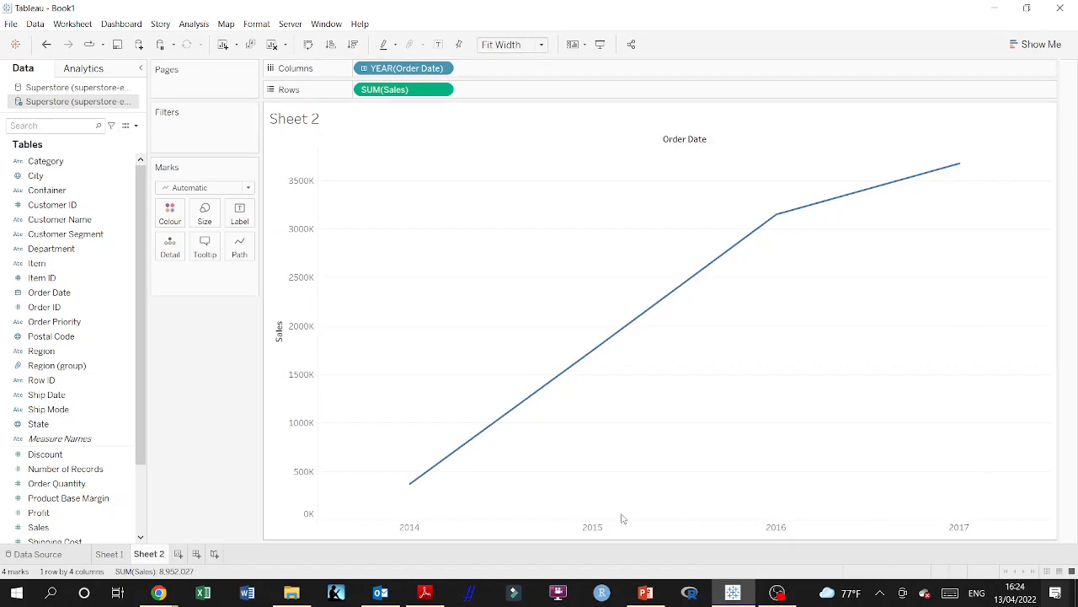
pyautogui.click(512, 45)
pyautogui.click(504, 96)
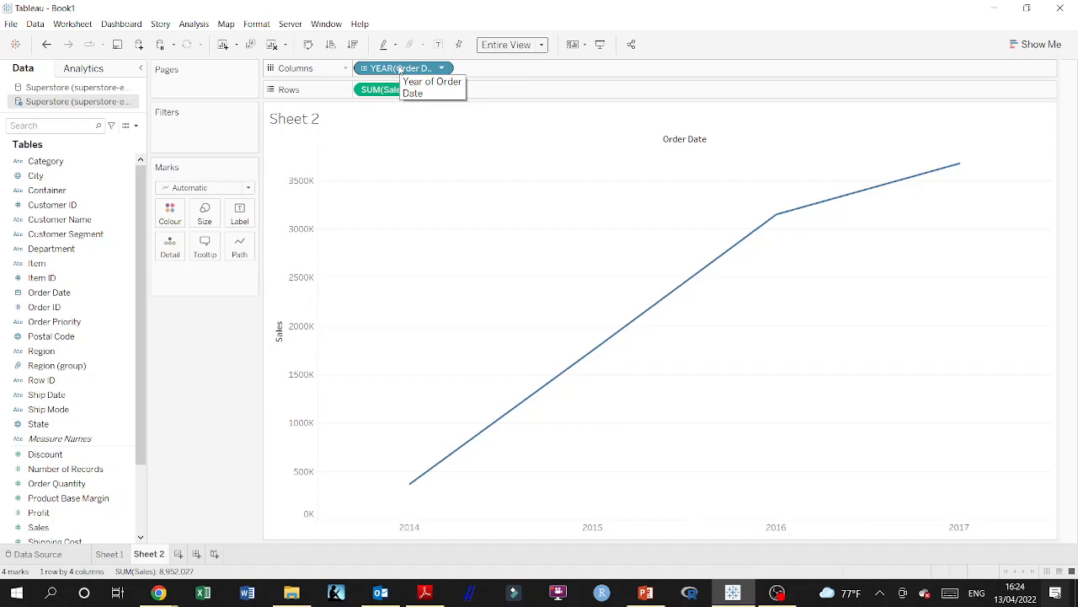
# Step: Review the date levels available for Order Date on Columns, and switch it to the discrete Quarter level
pyautogui.click(442, 68)
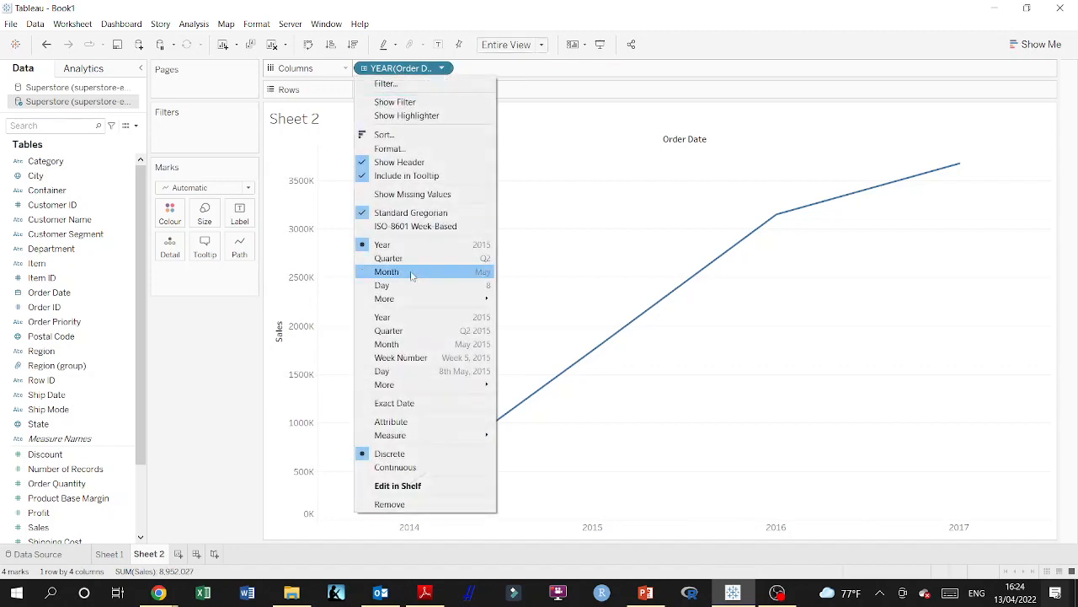
pyautogui.click(442, 69)
pyautogui.click(443, 70)
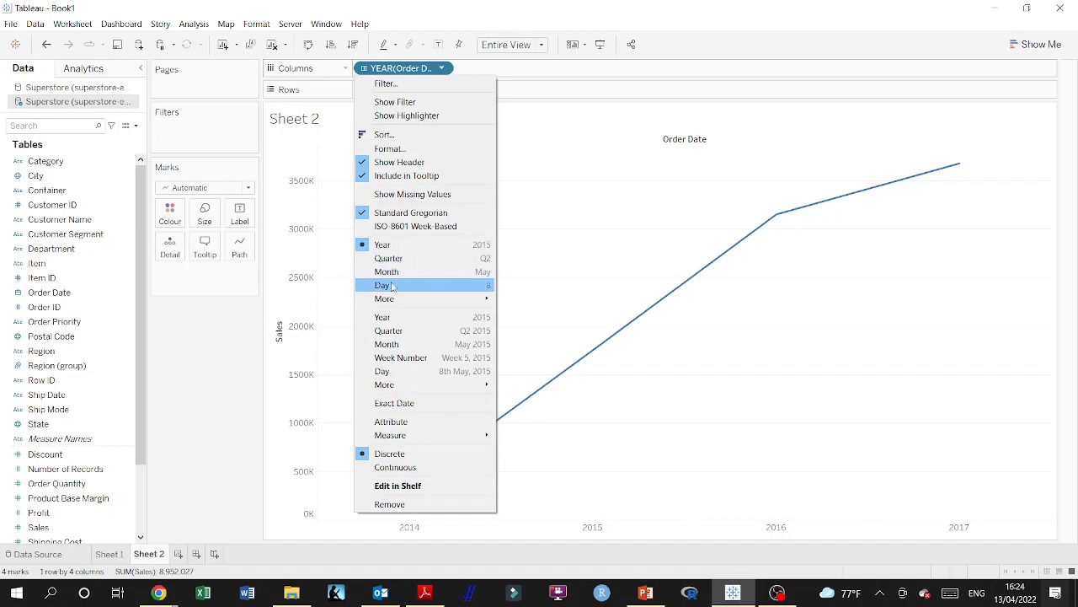
pyautogui.moveTo(392, 300)
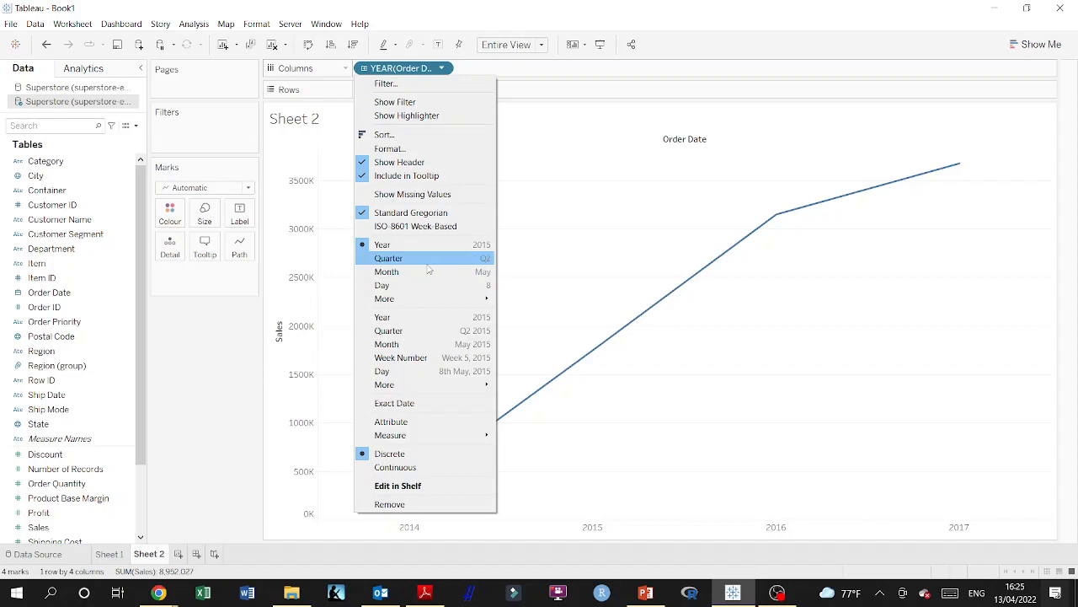
pyautogui.click(428, 259)
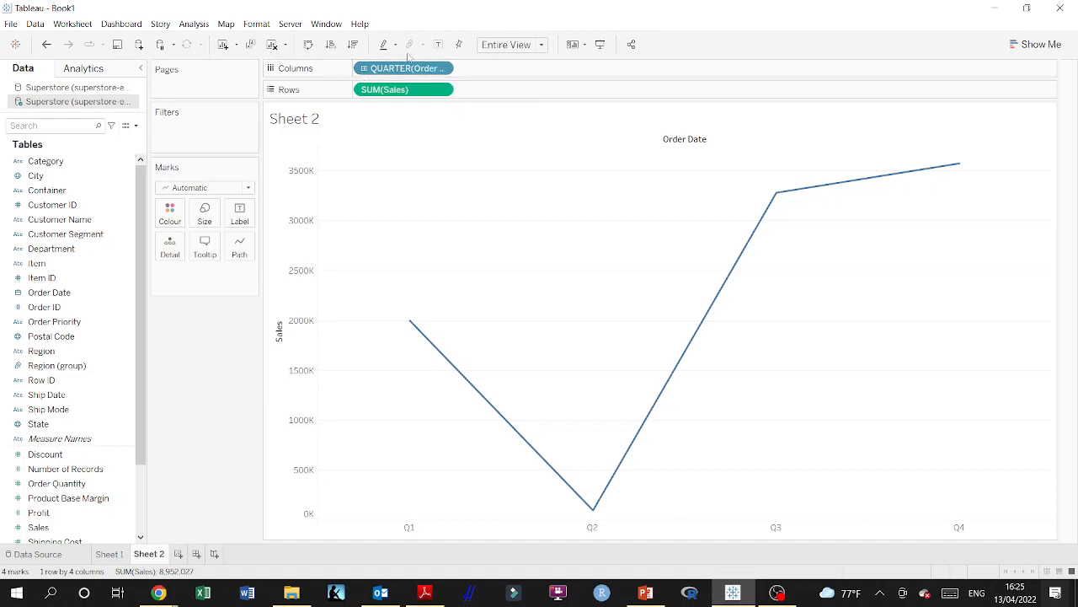
# Step: Change Order Date on Columns to the discrete Month level and examine the January point of the line
pyautogui.click(442, 68)
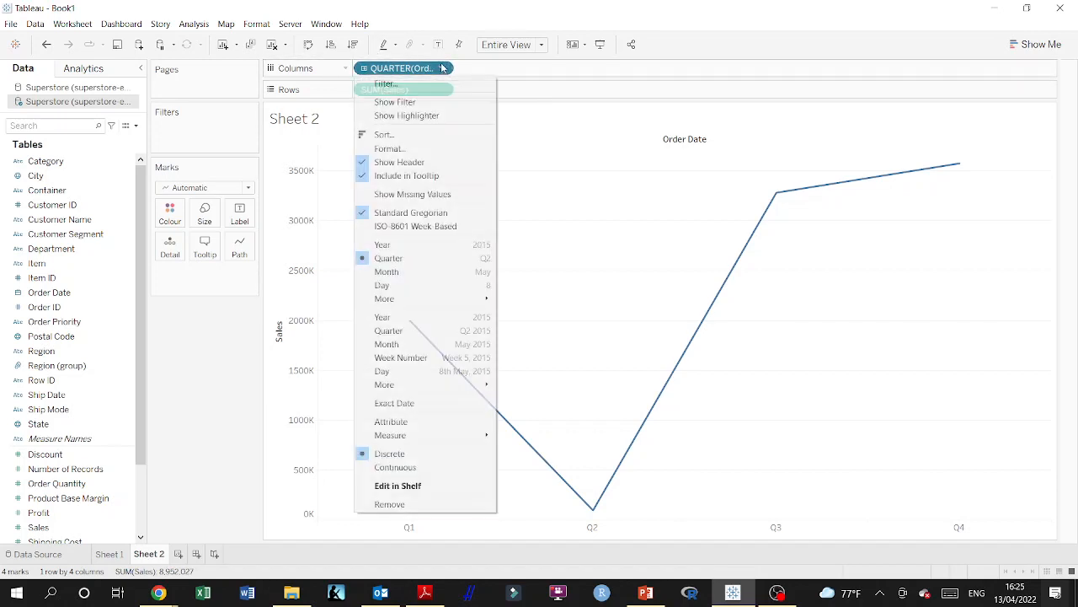
pyautogui.click(424, 273)
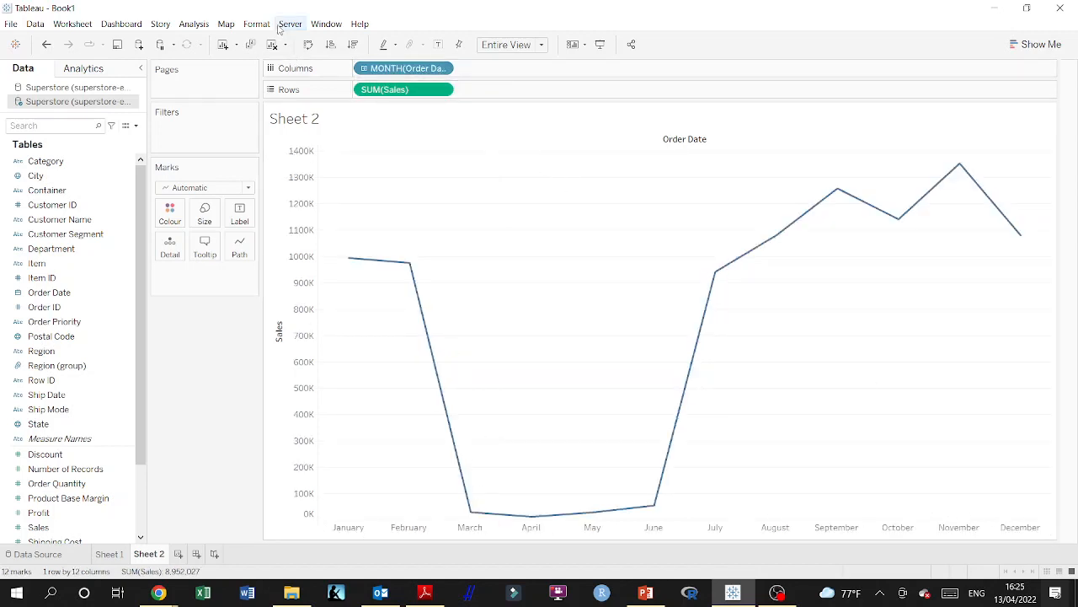
pyautogui.click(442, 68)
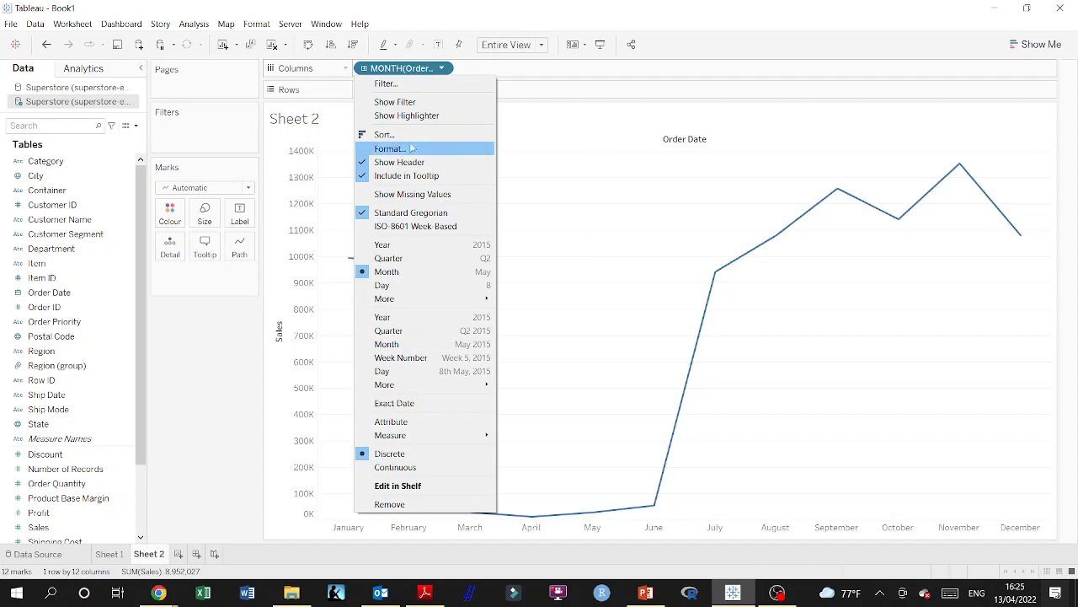
pyautogui.click(563, 128)
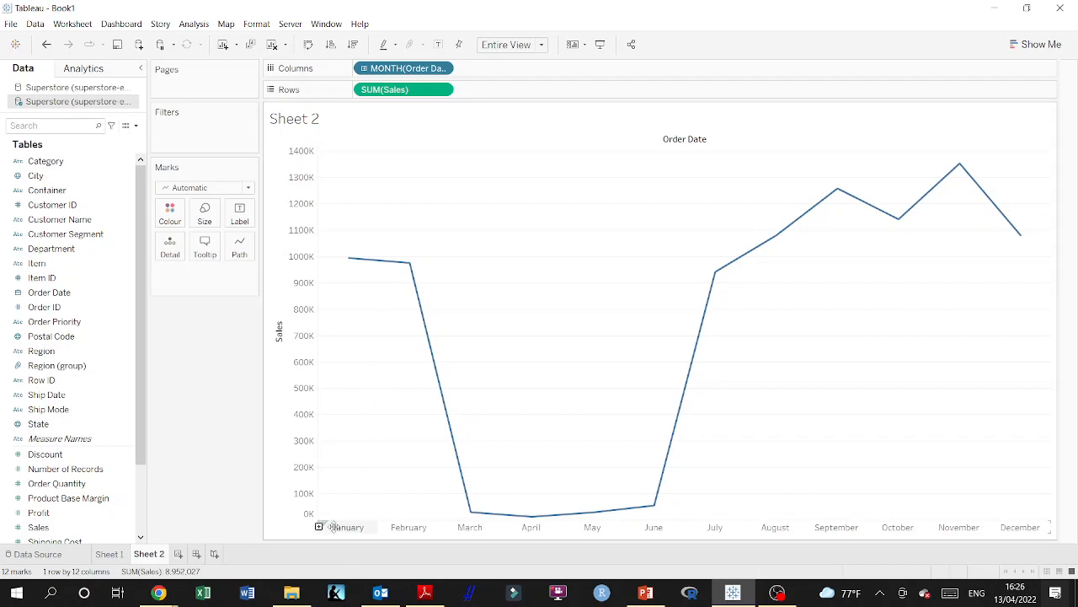
pyautogui.moveTo(350, 263)
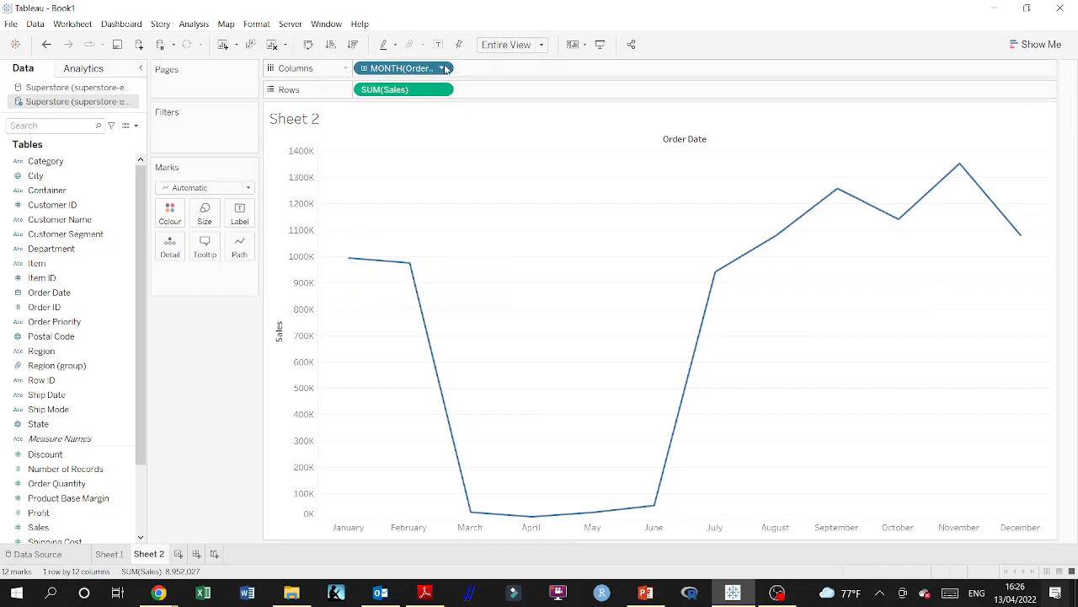
# Step: Switch Order Date on Columns back to discrete Year, and return it to discrete Month for comparison
pyautogui.click(444, 69)
pyautogui.click(392, 244)
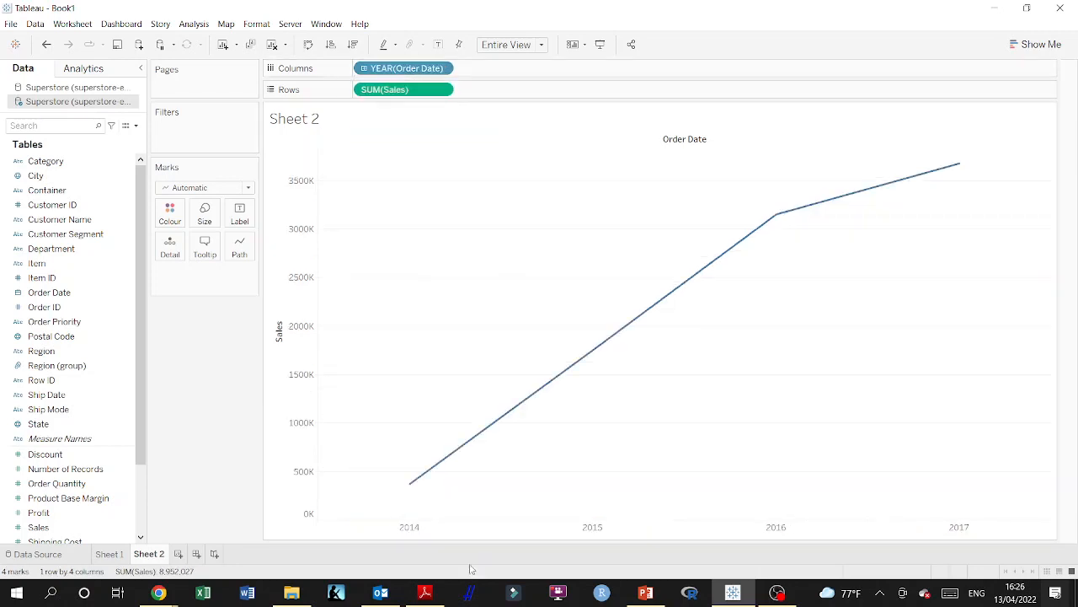
pyautogui.click(441, 69)
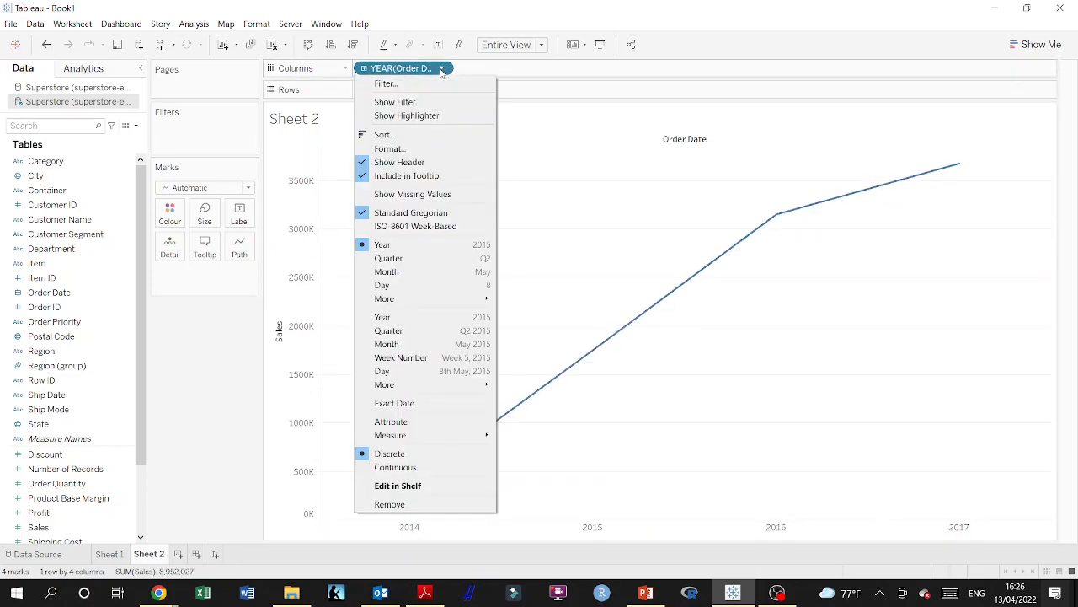
pyautogui.click(389, 272)
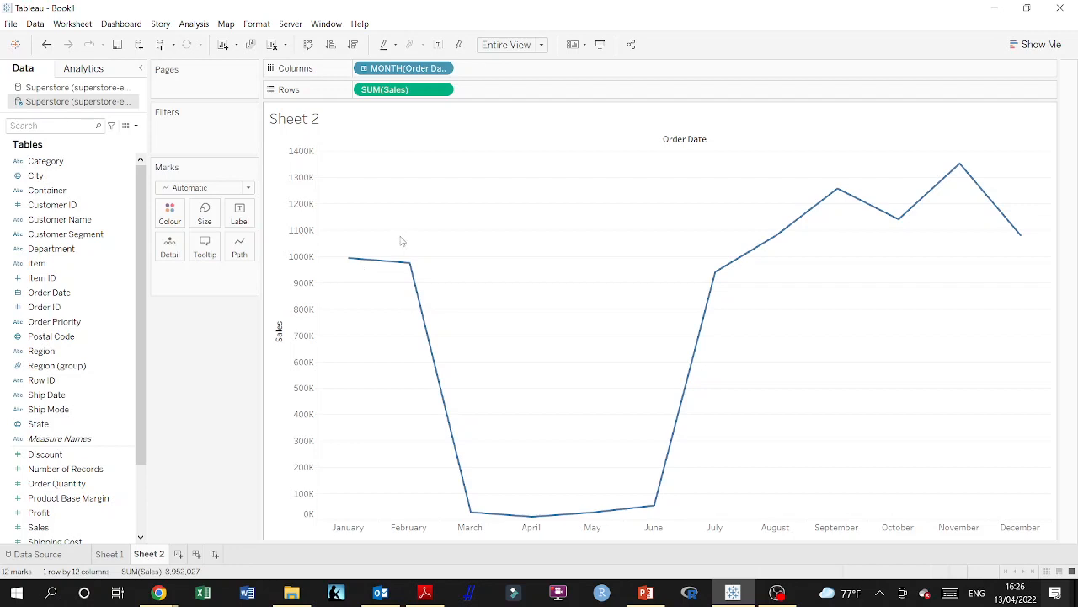
# Step: Set Order Date on Columns to the continuous Month level that combines month and year, and recheck its date options
pyautogui.click(442, 69)
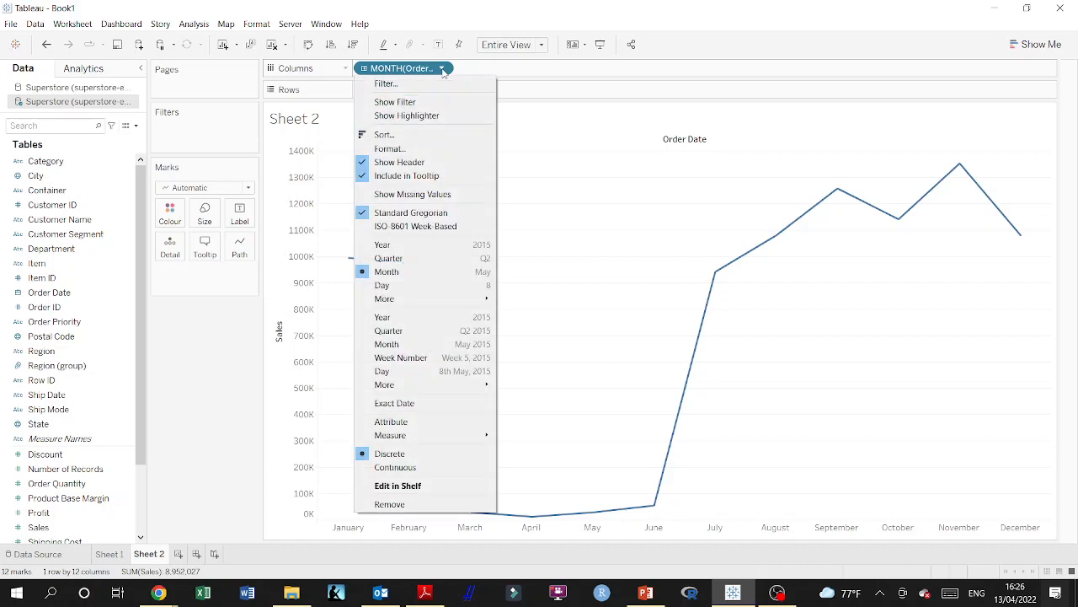
pyautogui.click(390, 343)
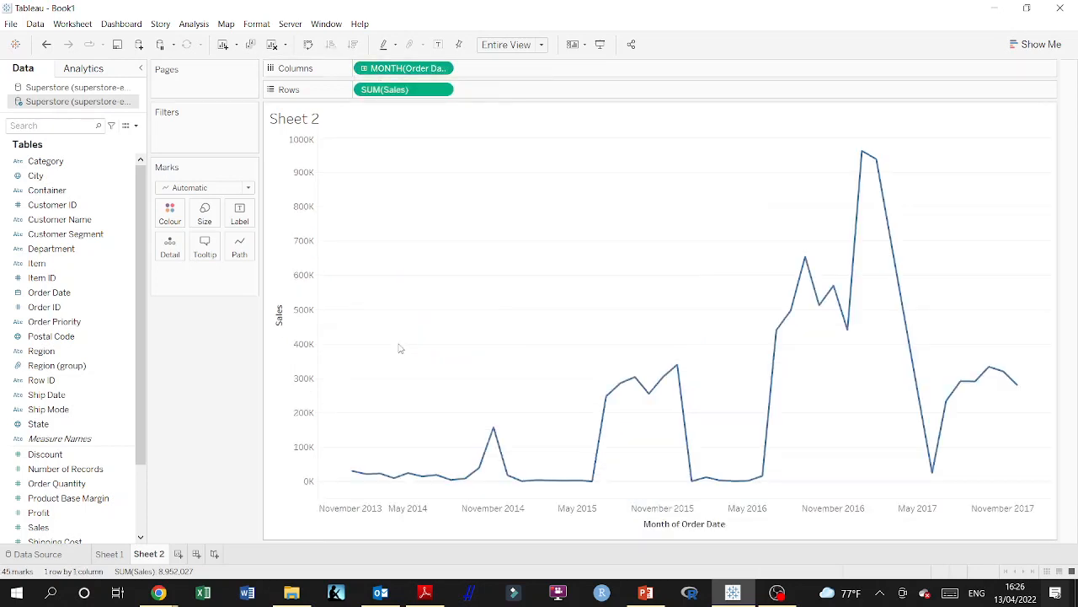
pyautogui.click(441, 68)
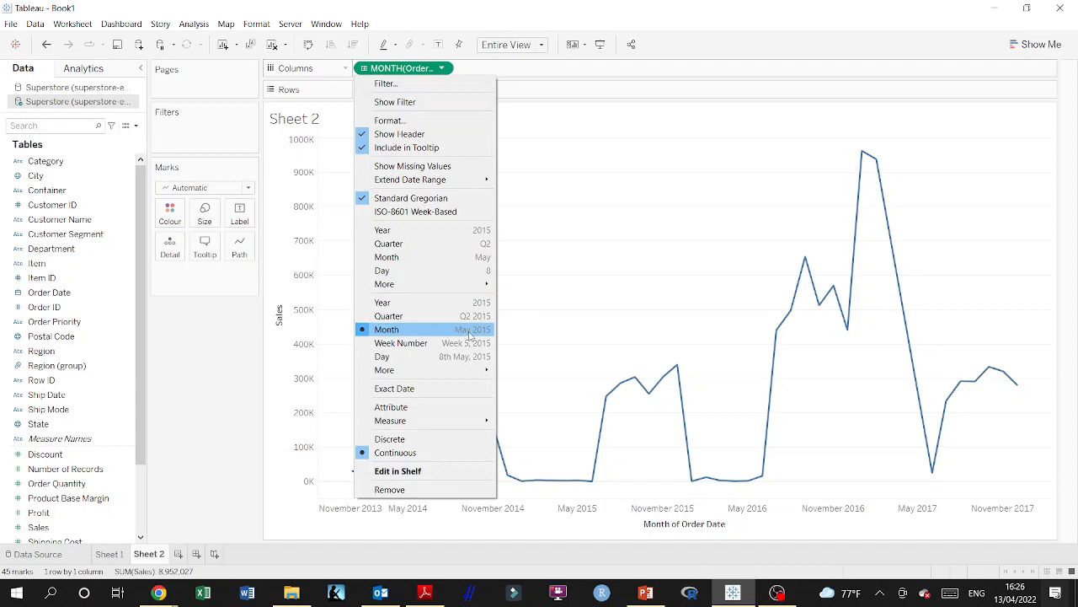
pyautogui.click(463, 75)
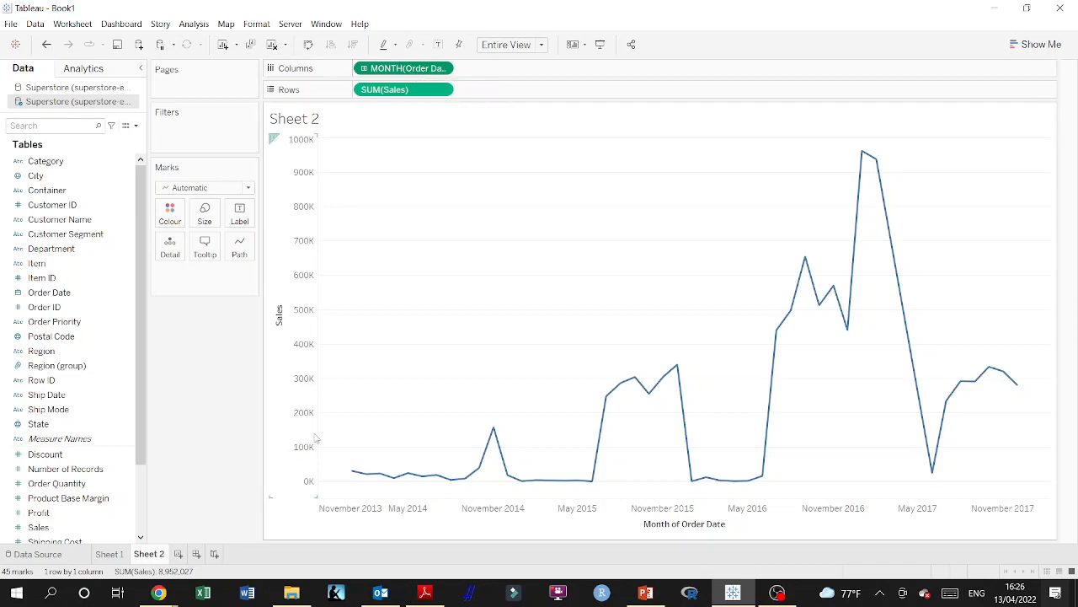
# Step: Inspect the monthly sales values along the line, comparing points in 2014, early 2015 and the autumn 2016 peaks
pyautogui.moveTo(355, 474)
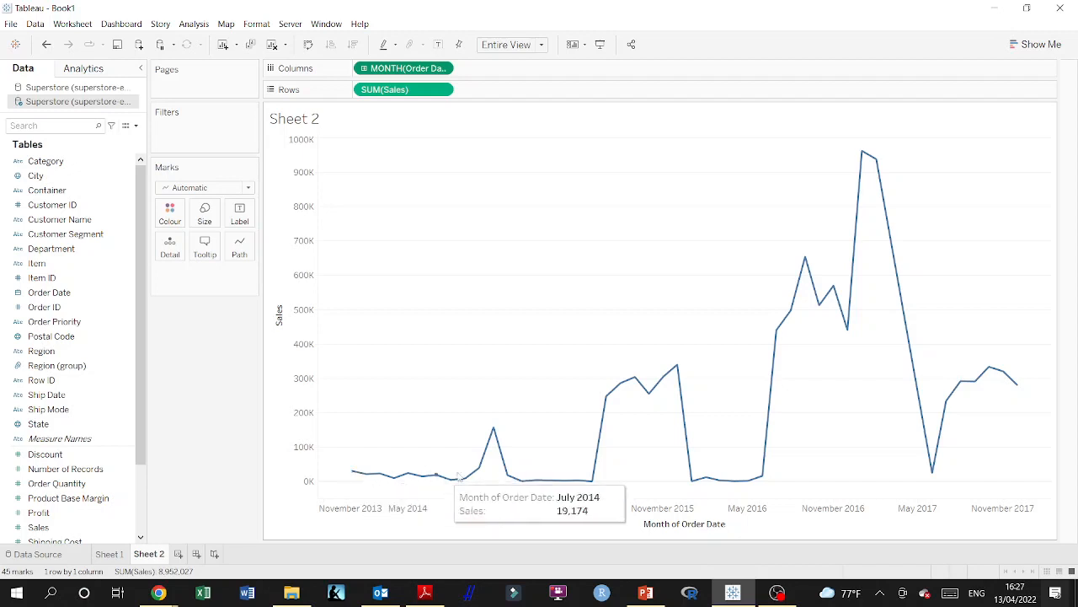
pyautogui.moveTo(507, 481)
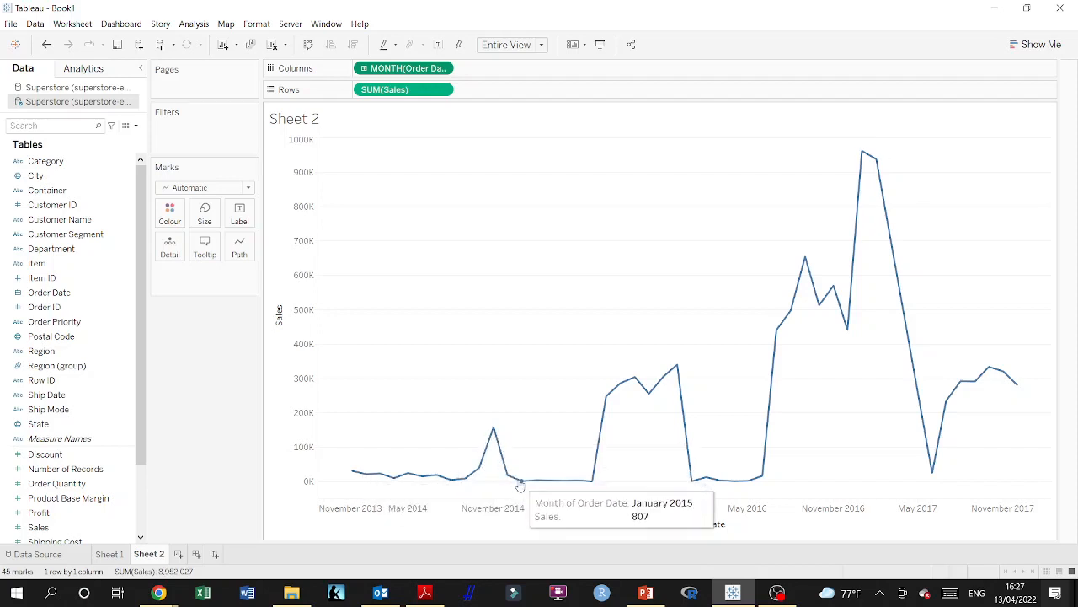
pyautogui.moveTo(490, 436)
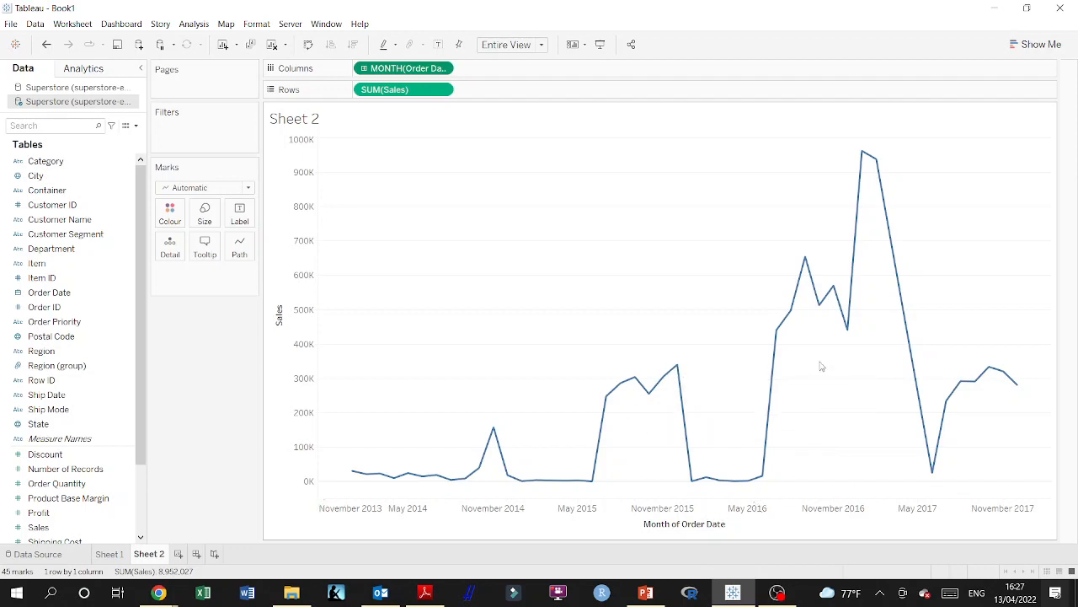
pyautogui.moveTo(801, 281)
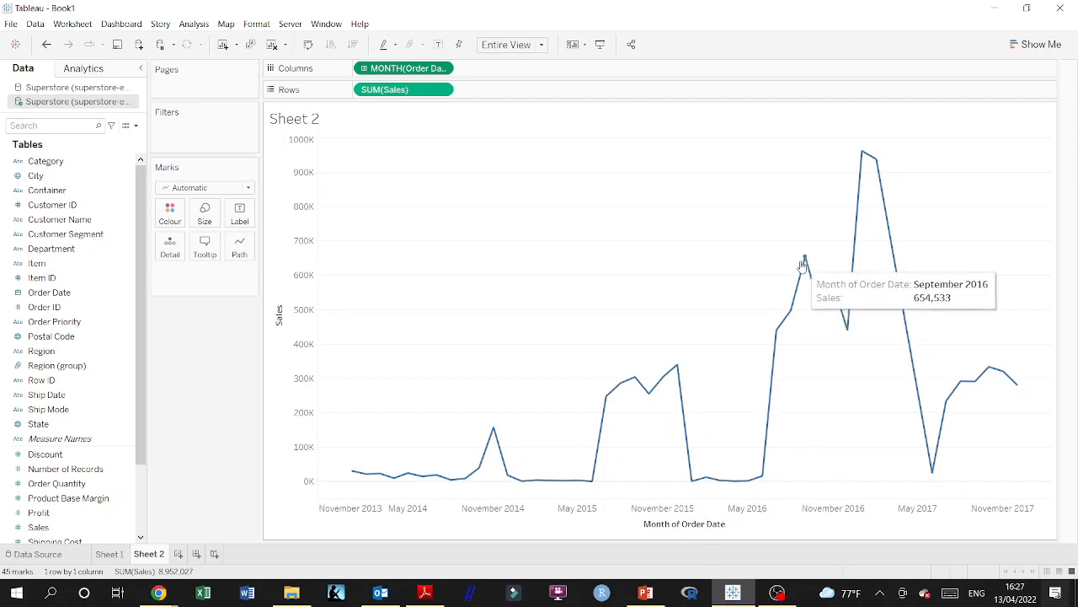
pyautogui.moveTo(829, 297)
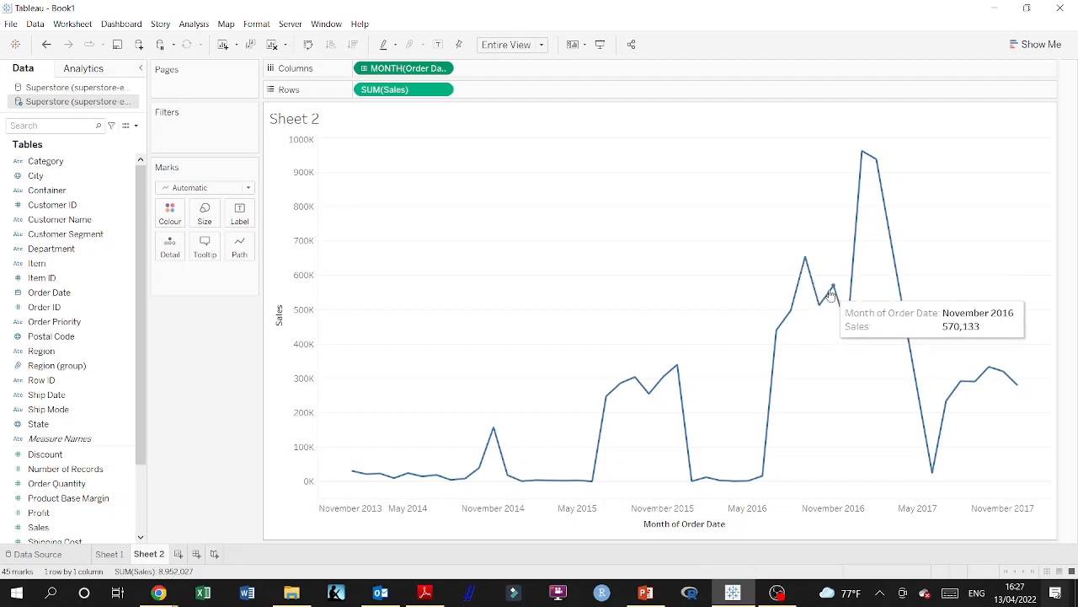
pyautogui.moveTo(805, 261)
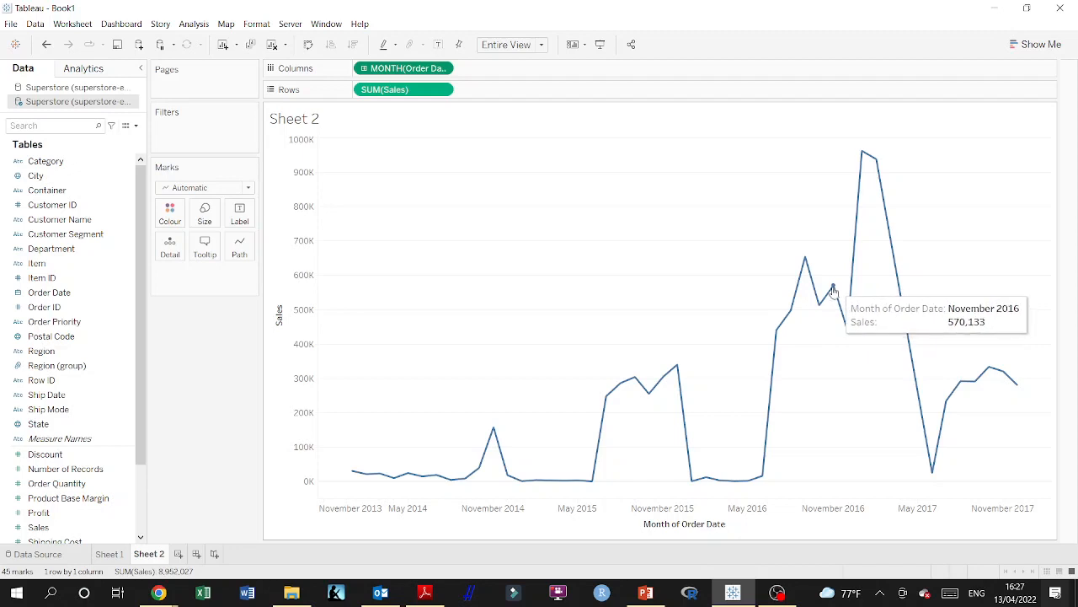
pyautogui.moveTo(790, 312)
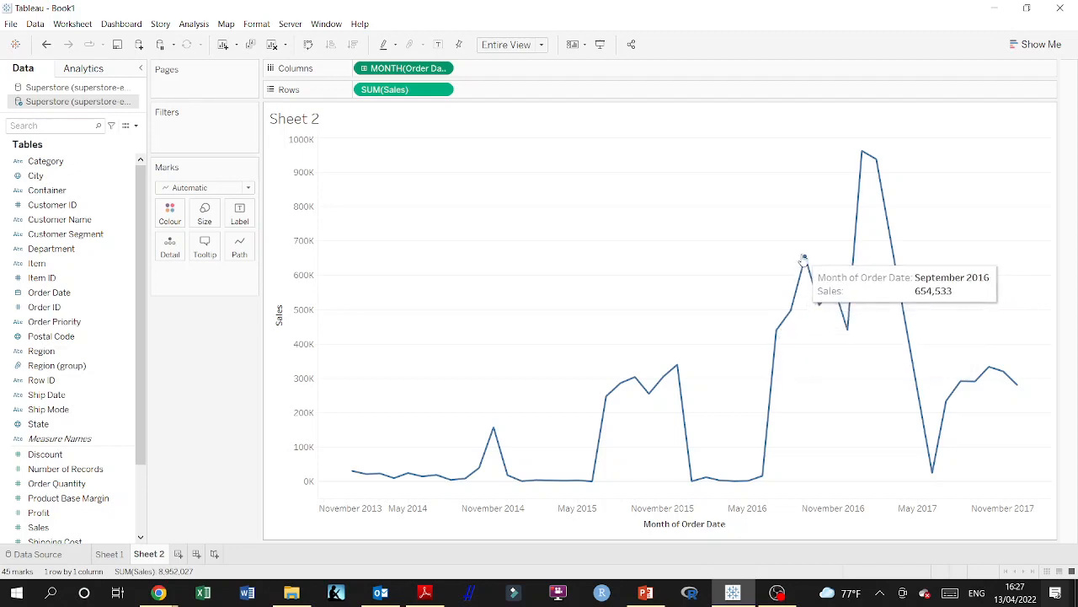
# Step: Examine the highest peak of the monthly sales line and review the date level options for Order Date on Columns
pyautogui.moveTo(666, 385)
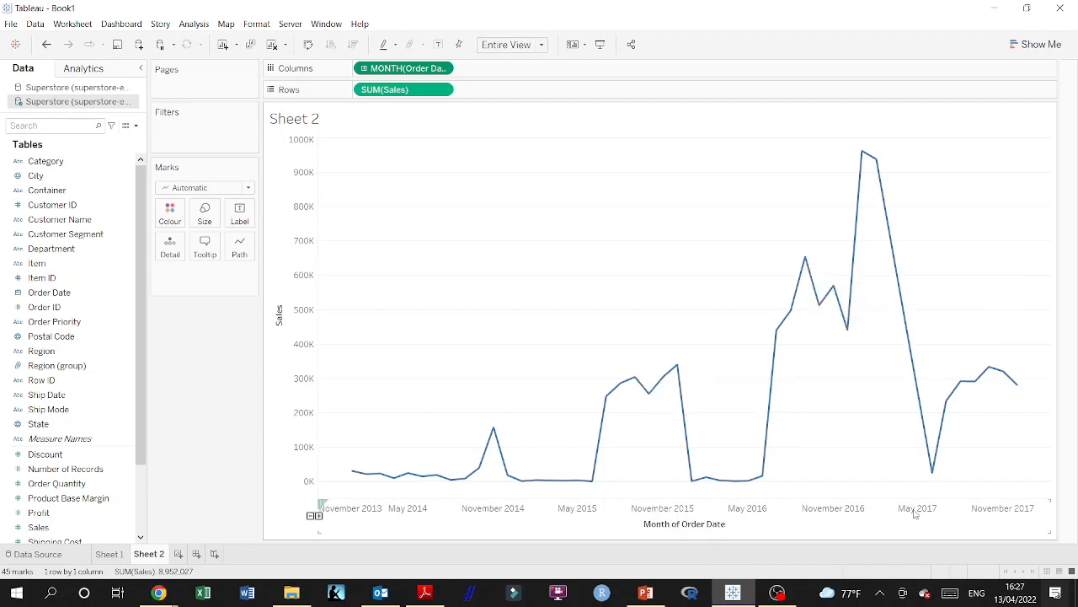
pyautogui.moveTo(863, 159)
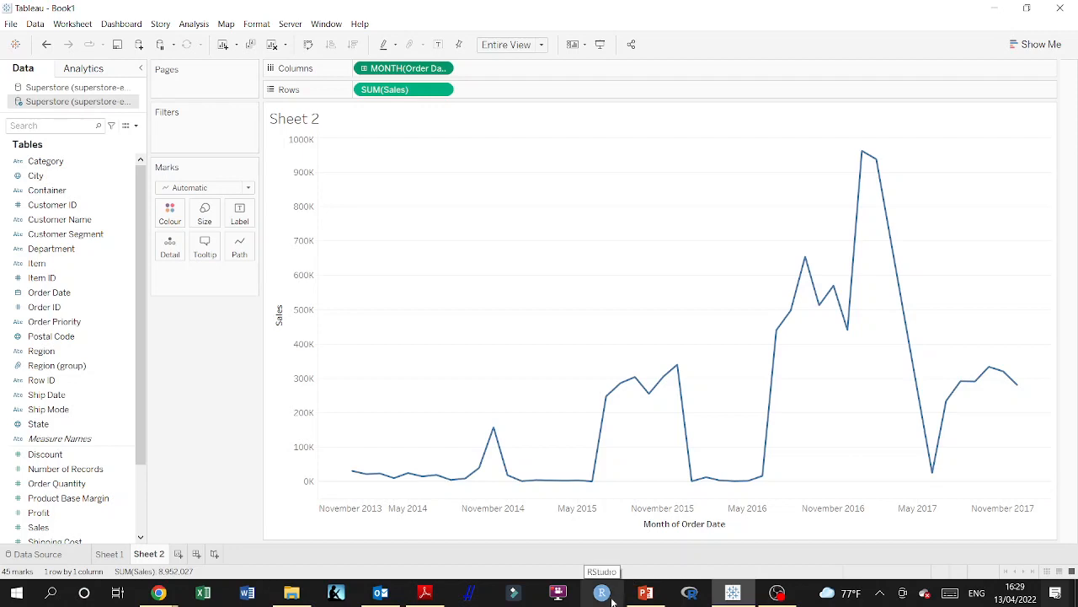
pyautogui.click(441, 69)
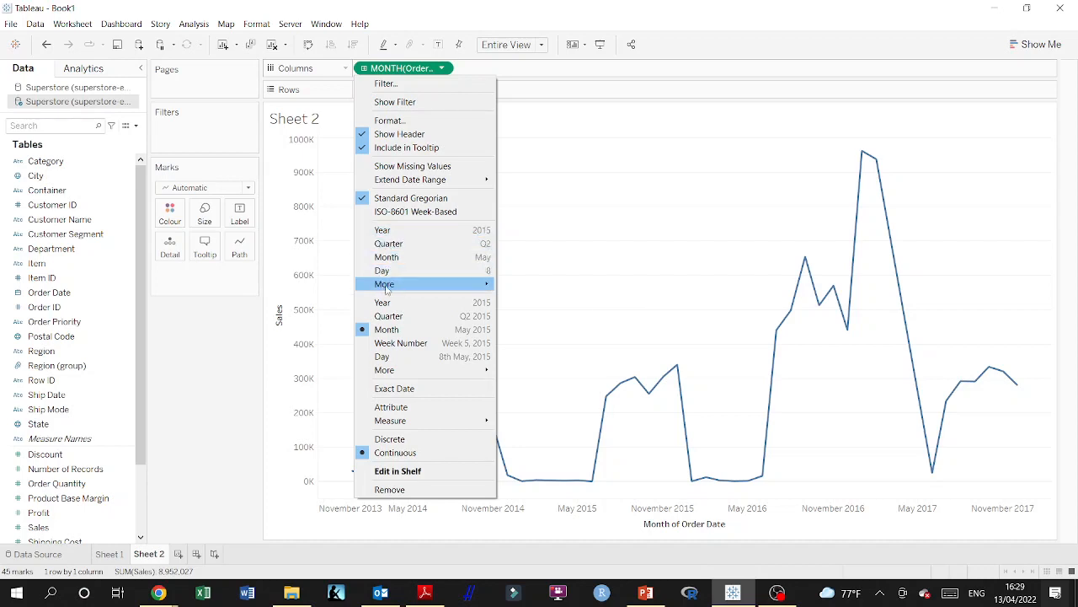
pyautogui.moveTo(386, 287)
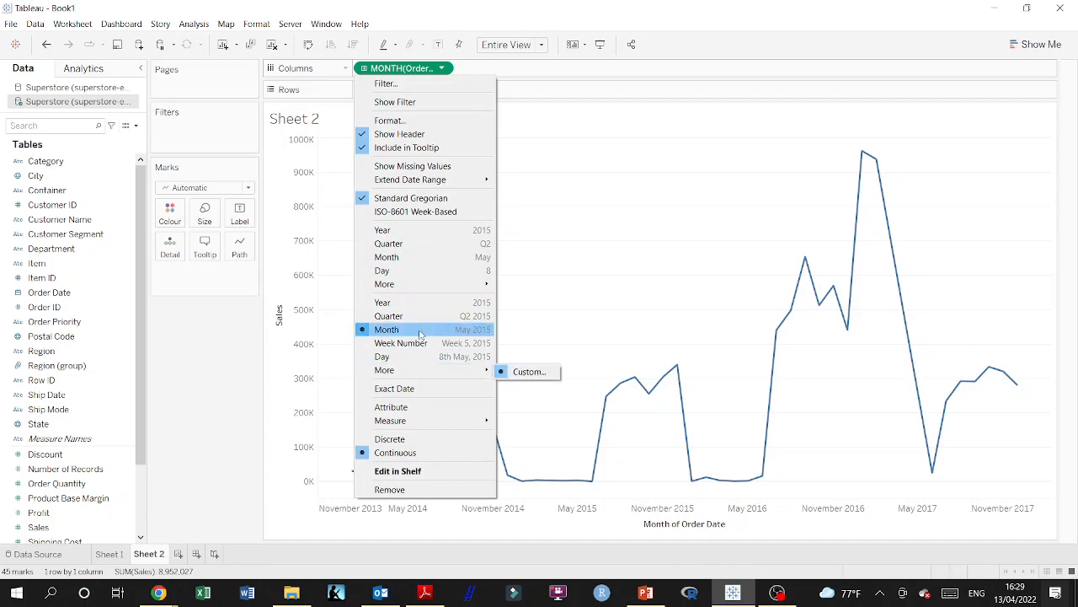
# Step: Switch to the PowerPoint deck and open slide 30, Converting Measures and Dimensions, to review discrete and continuous date options
pyautogui.click(653, 600)
pyautogui.scroll(5, 25, 310)
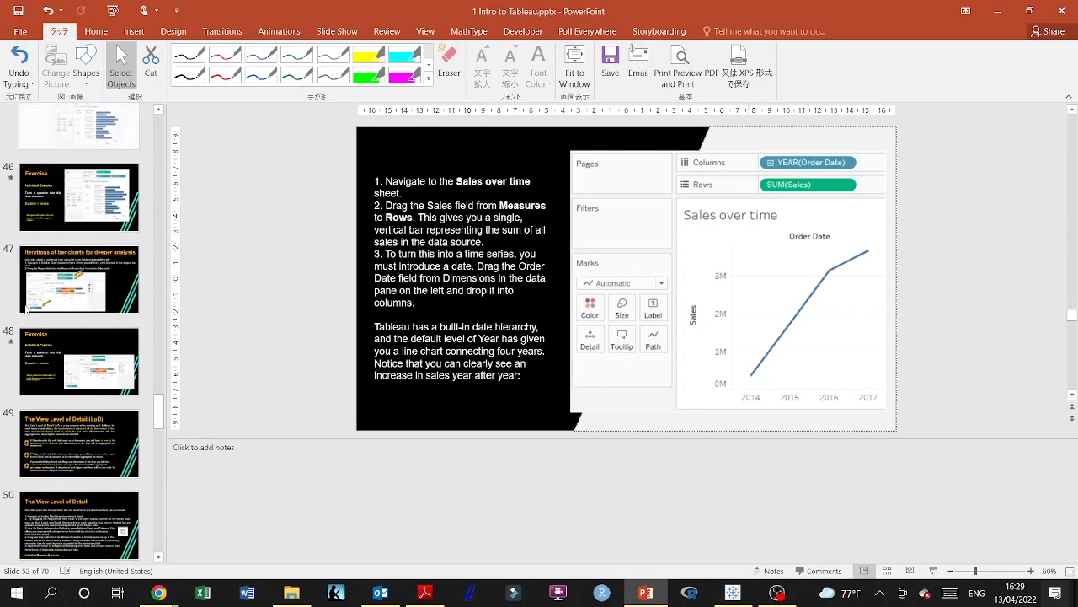
pyautogui.scroll(9, 26, 310)
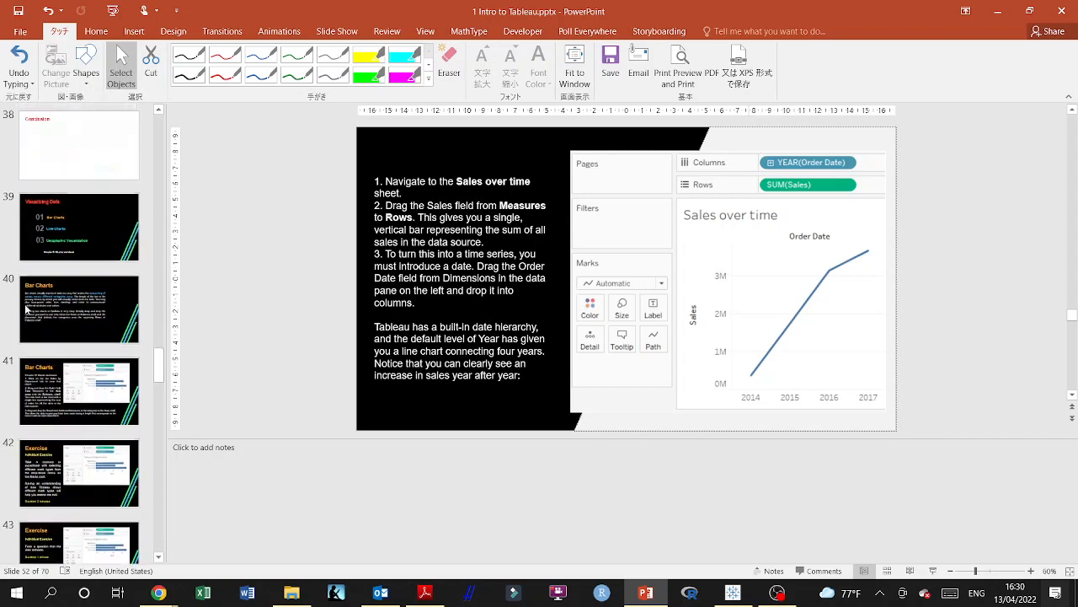
pyautogui.scroll(5, 25, 310)
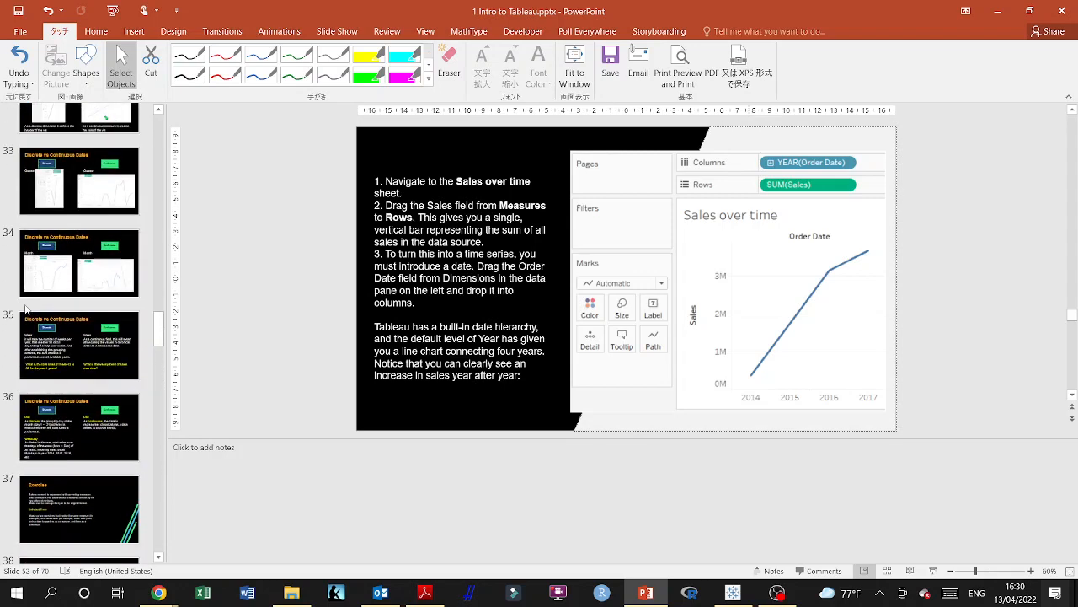
pyautogui.scroll(5, 26, 309)
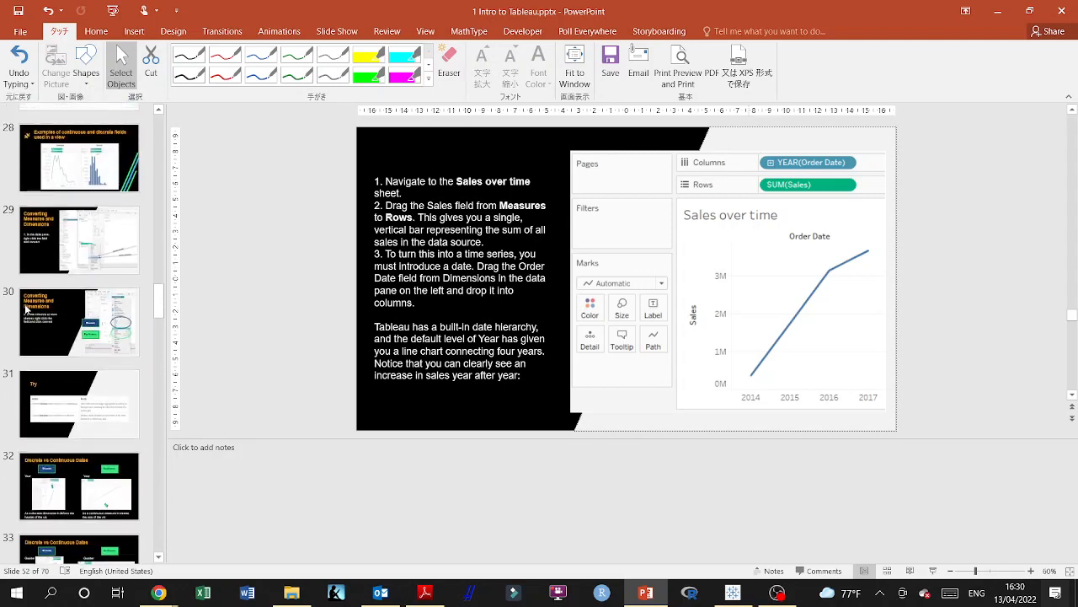
pyautogui.click(76, 321)
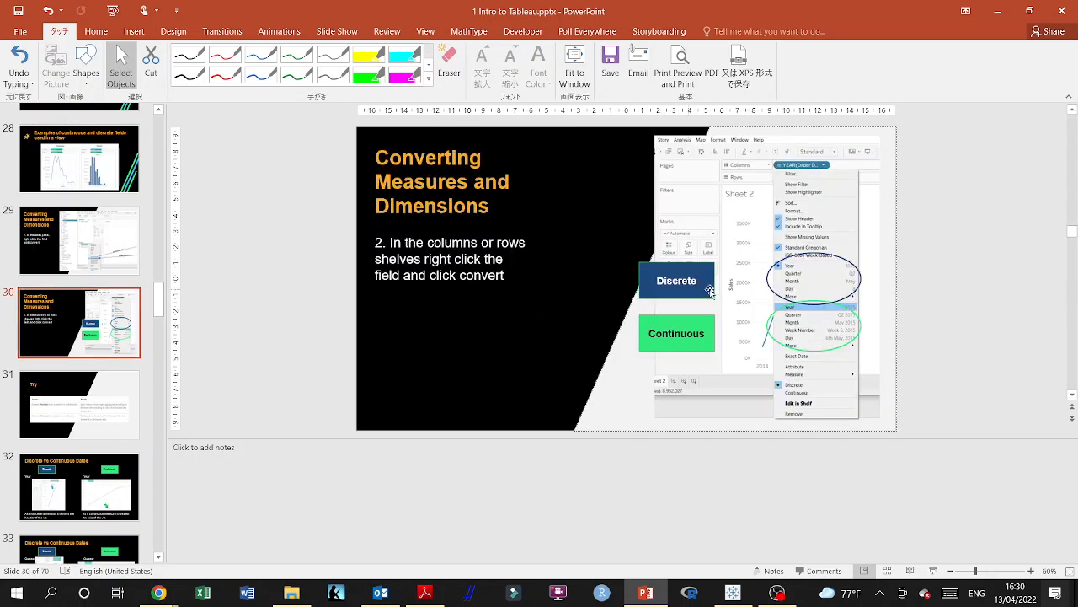
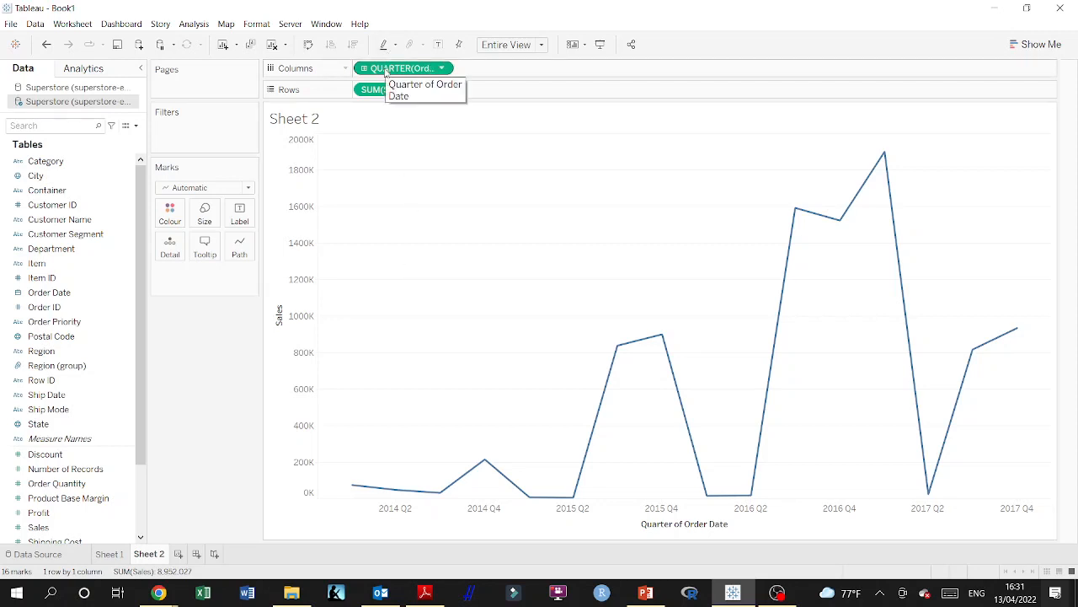
# Step: Colour the line by a copy of the Order Date quarter field, and set Order Date on Columns to discrete Quarter
pyautogui.moveTo(390, 70); pyautogui.dragTo(170, 215)
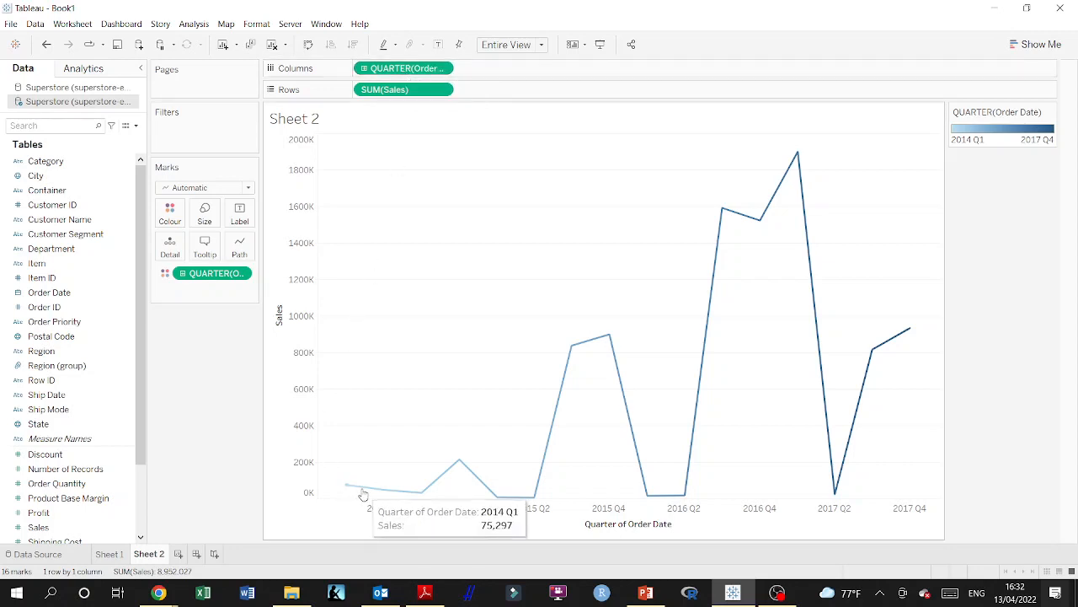
pyautogui.moveTo(455, 478)
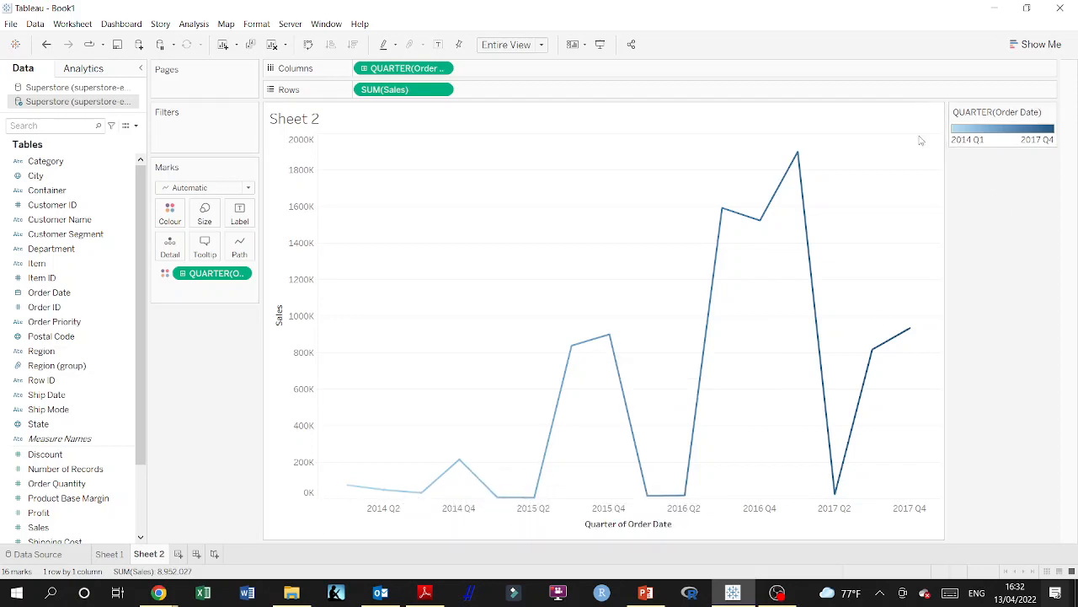
pyautogui.click(441, 69)
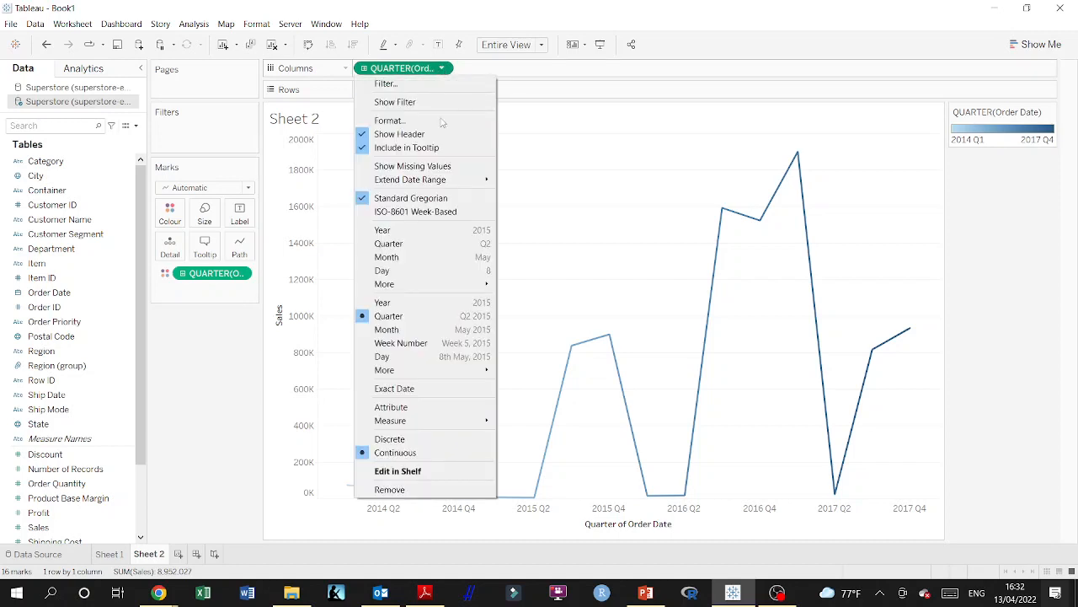
pyautogui.click(410, 246)
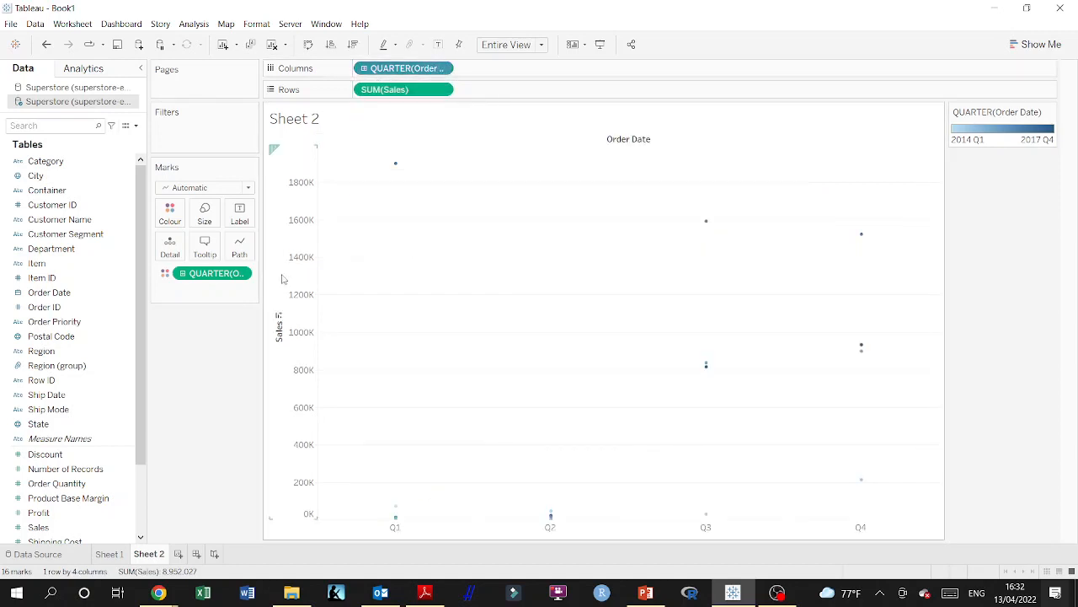
# Step: Change the Order Date colour field to discrete Quarter, and remove it from the marks
pyautogui.click(244, 273)
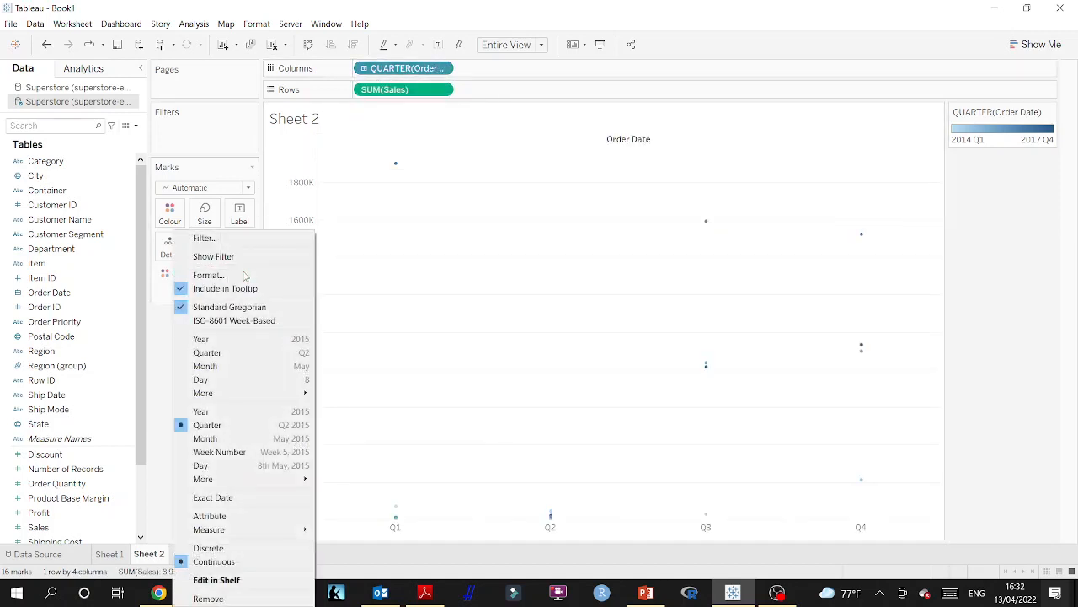
pyautogui.click(227, 353)
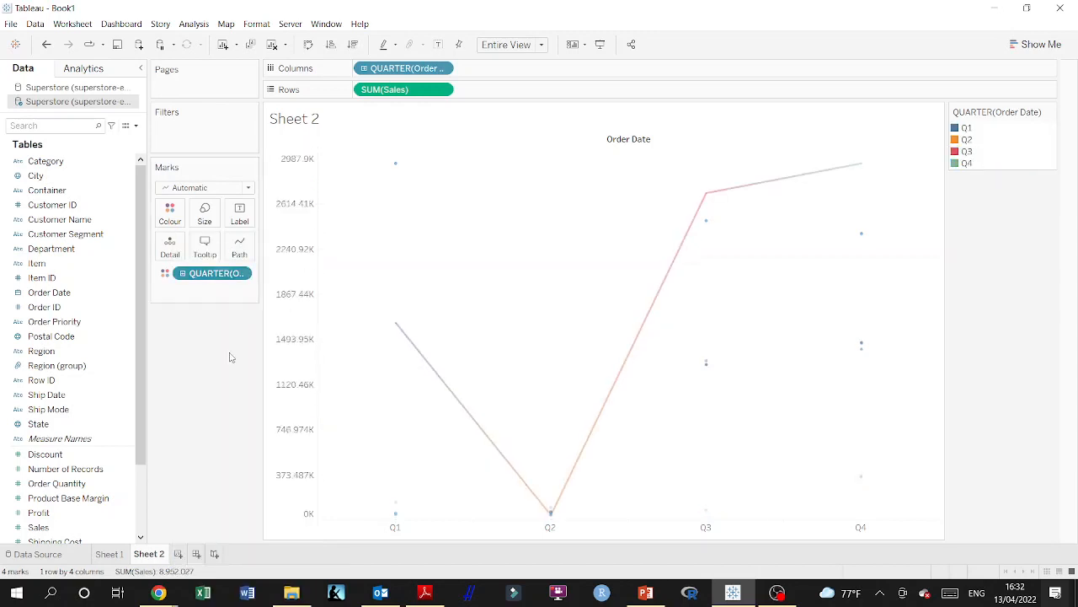
pyautogui.moveTo(211, 273); pyautogui.dragTo(200, 366)
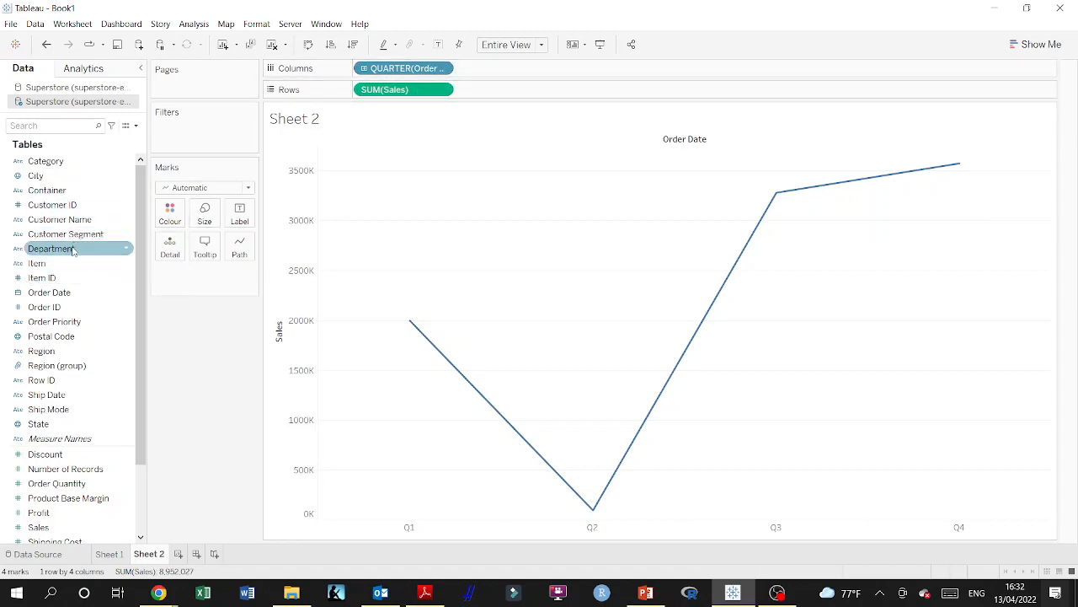
# Step: Split the sales line by Department using colour, and replace Department with Region
pyautogui.moveTo(60, 253); pyautogui.dragTo(169, 213)
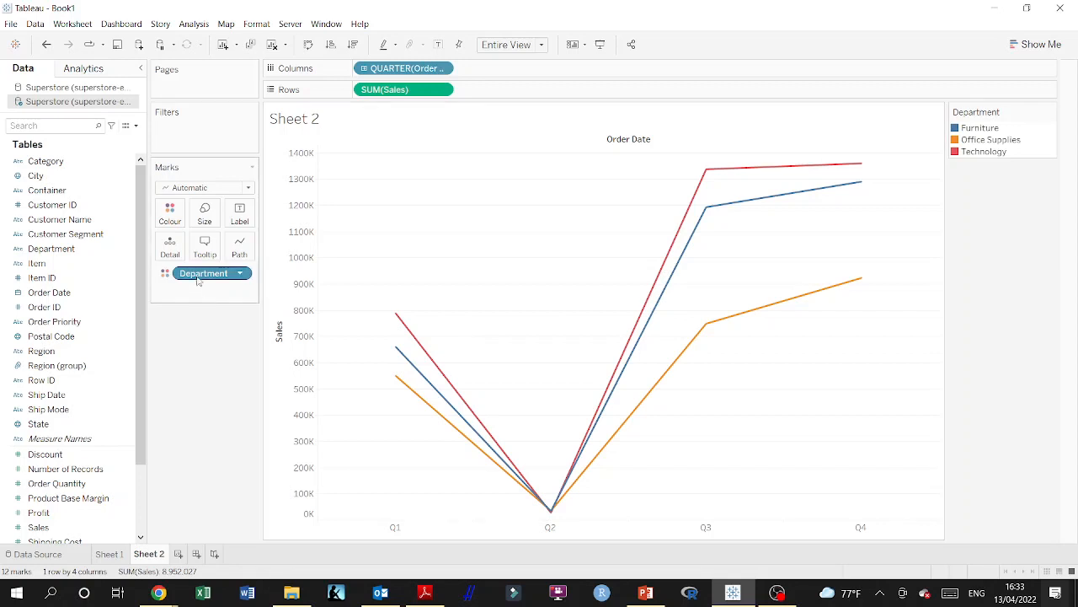
pyautogui.moveTo(200, 281); pyautogui.dragTo(173, 366)
pyautogui.moveTo(47, 360); pyautogui.dragTo(159, 220)
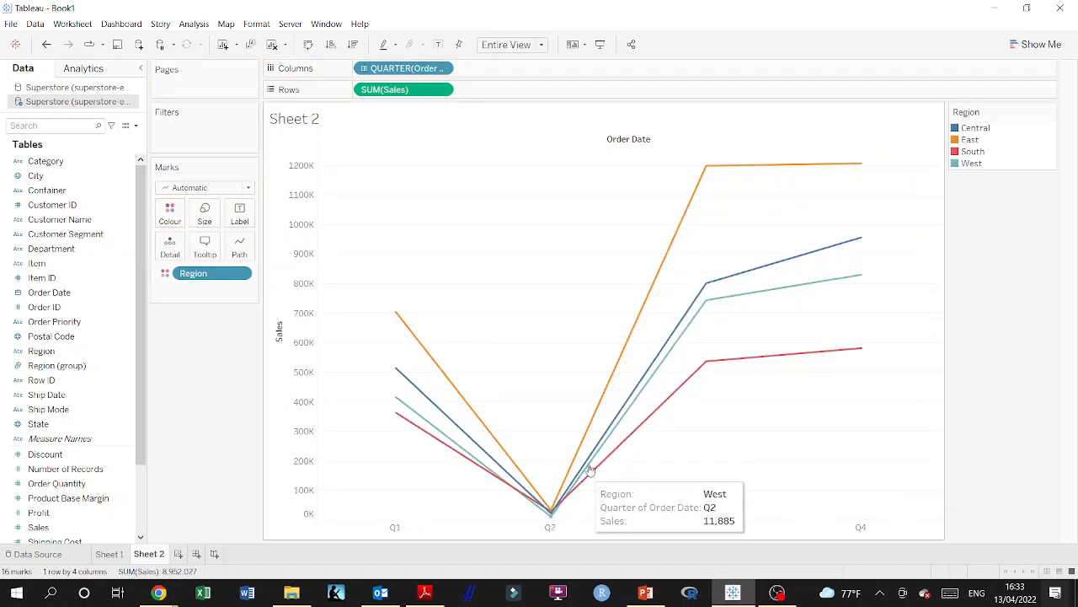
# Step: Compare the regional sales lines with Order Date on Columns at discrete Year and at discrete Month
pyautogui.click(441, 71)
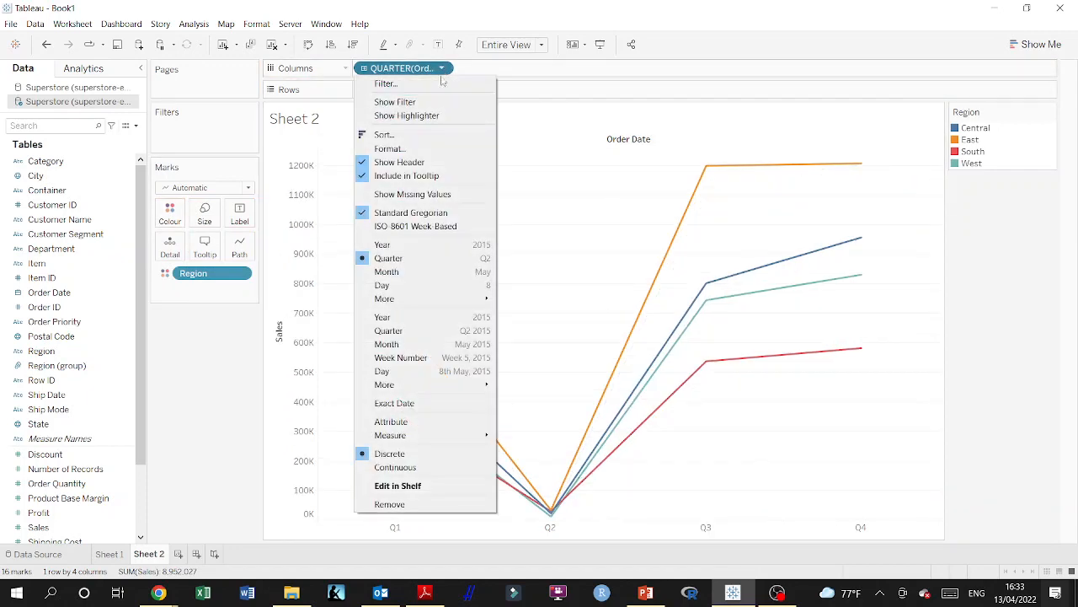
pyautogui.click(400, 248)
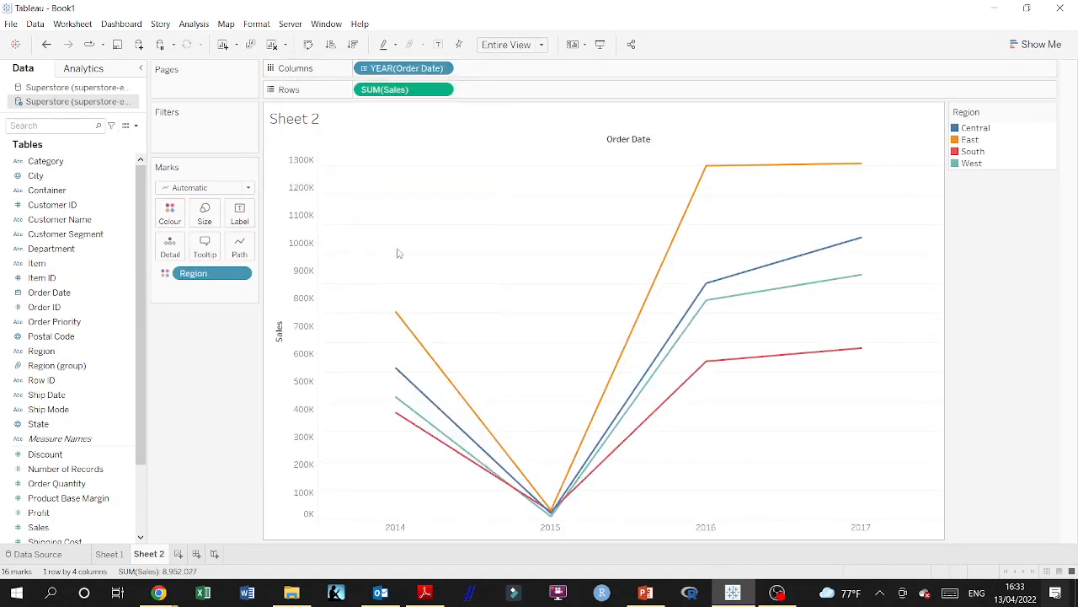
pyautogui.click(441, 68)
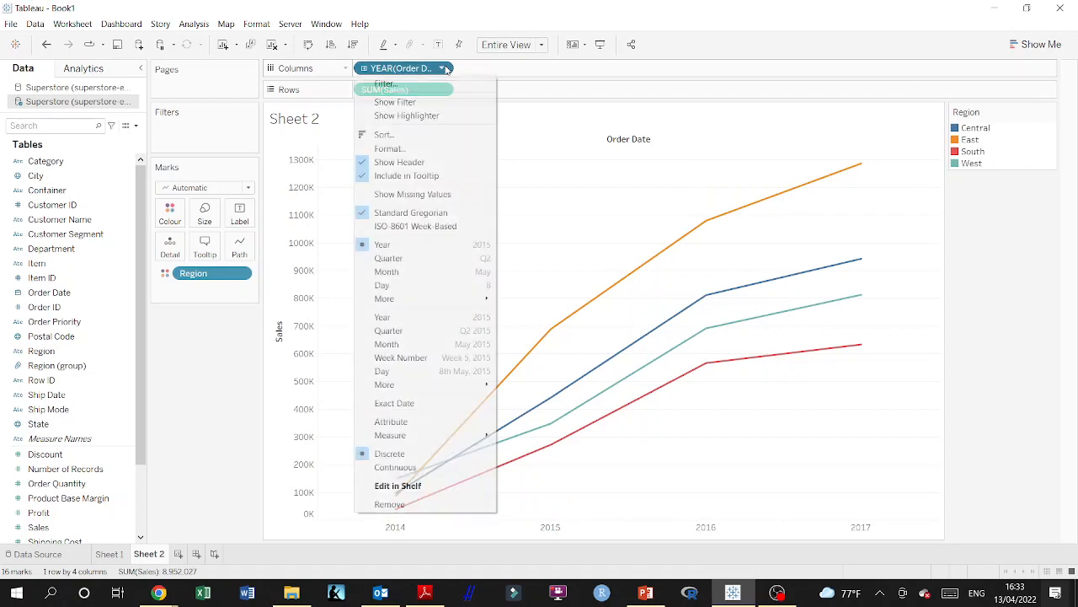
pyautogui.click(412, 274)
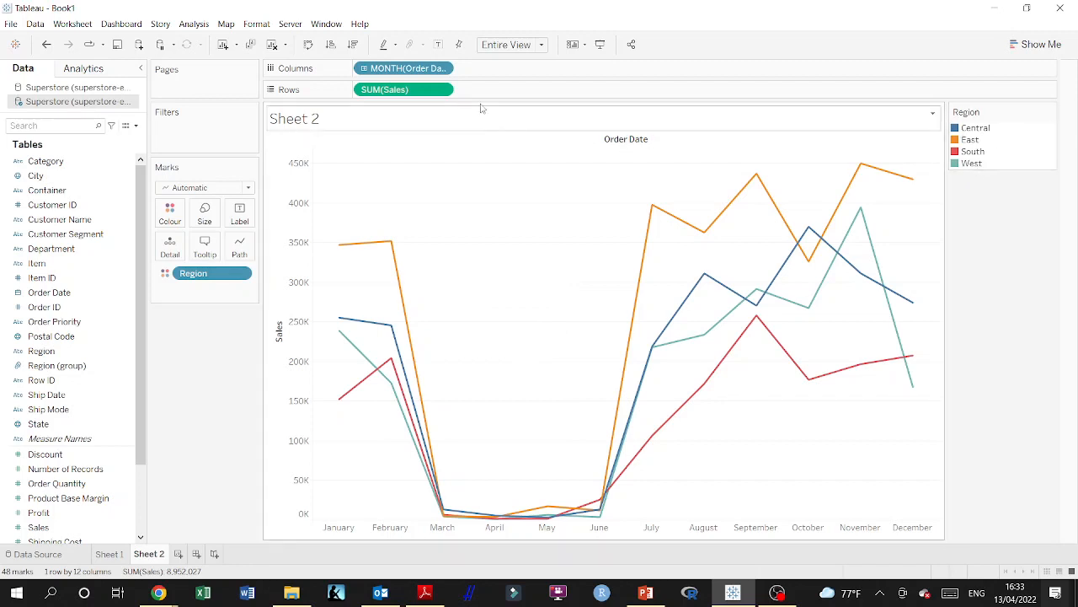
# Step: Set Order Date on Columns to the continuous Month level and examine the regional lines in early 2014
pyautogui.click(443, 68)
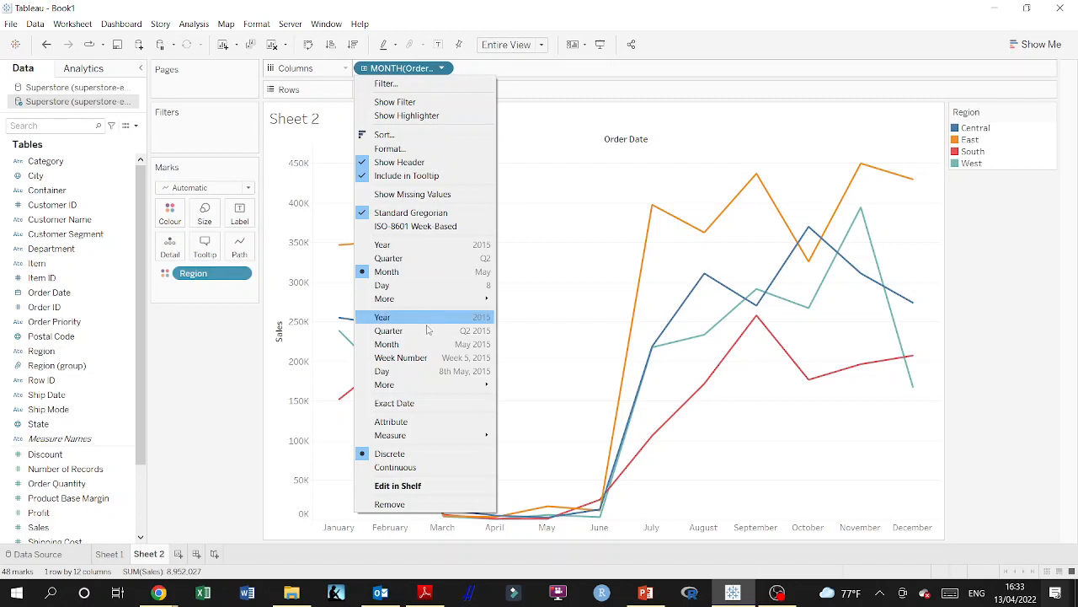
pyautogui.click(387, 344)
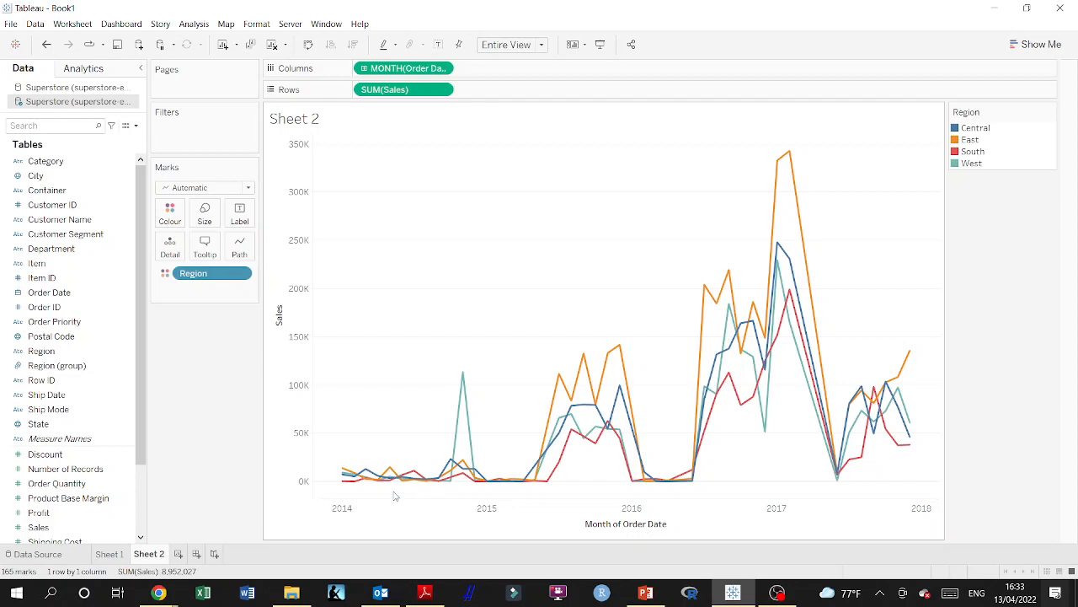
pyautogui.moveTo(369, 485)
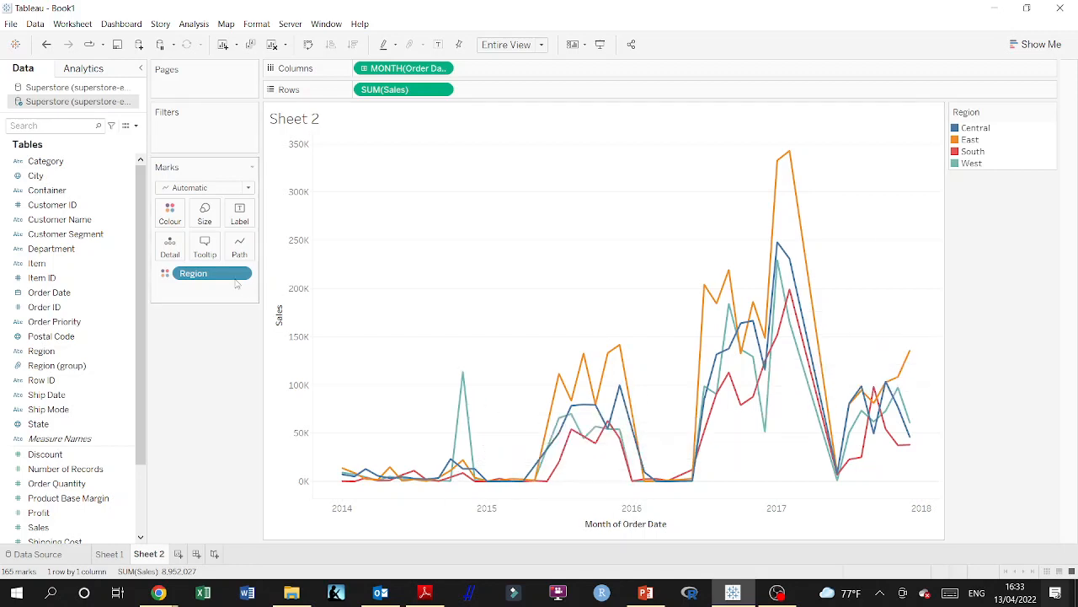
# Step: Remove Region from the line's colour, and try colouring by a copy of the continuous Order Date month
pyautogui.moveTo(224, 277); pyautogui.dragTo(212, 375)
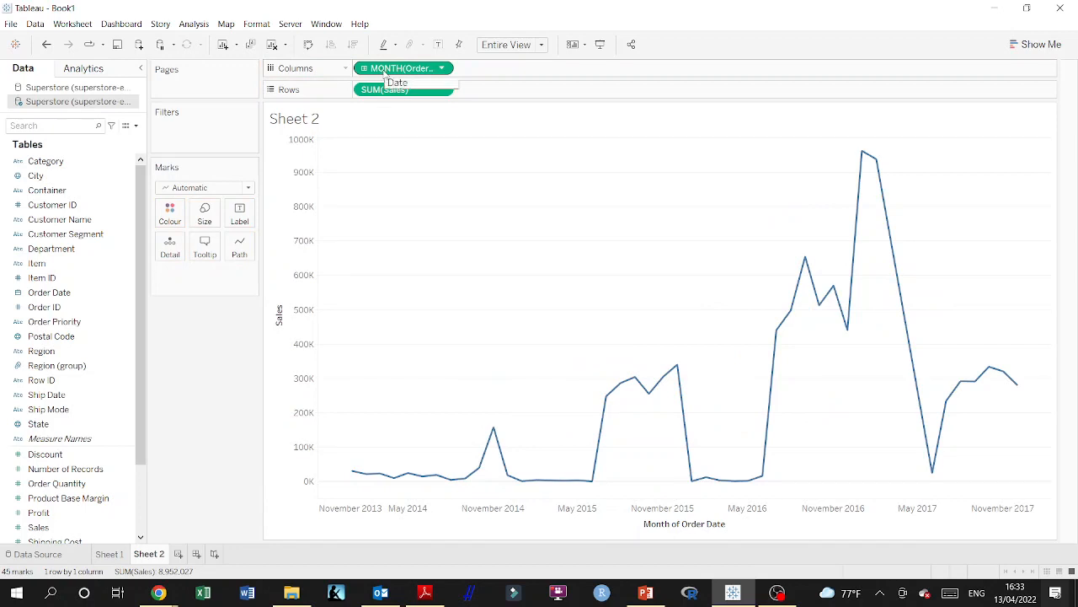
pyautogui.moveTo(385, 74)
pyautogui.mouseDown()
pyautogui.moveTo(244, 127)
pyautogui.moveTo(175, 212)
pyautogui.mouseUp()
pyautogui.moveTo(215, 276); pyautogui.dragTo(211, 363)
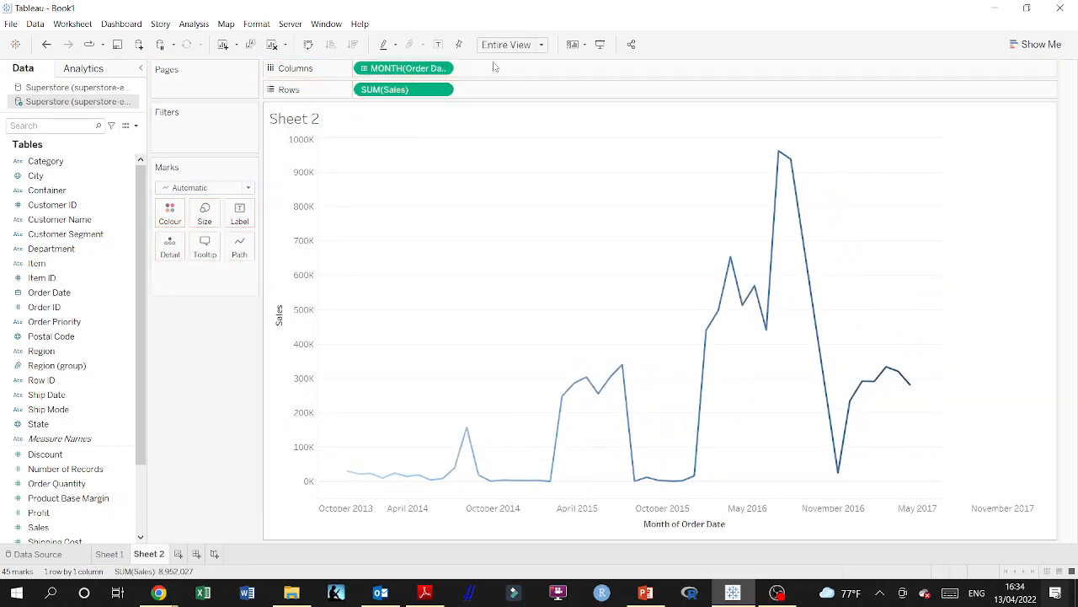
# Step: Set Order Date on Columns to discrete Month and colour the line by a copy of that field
pyautogui.click(442, 69)
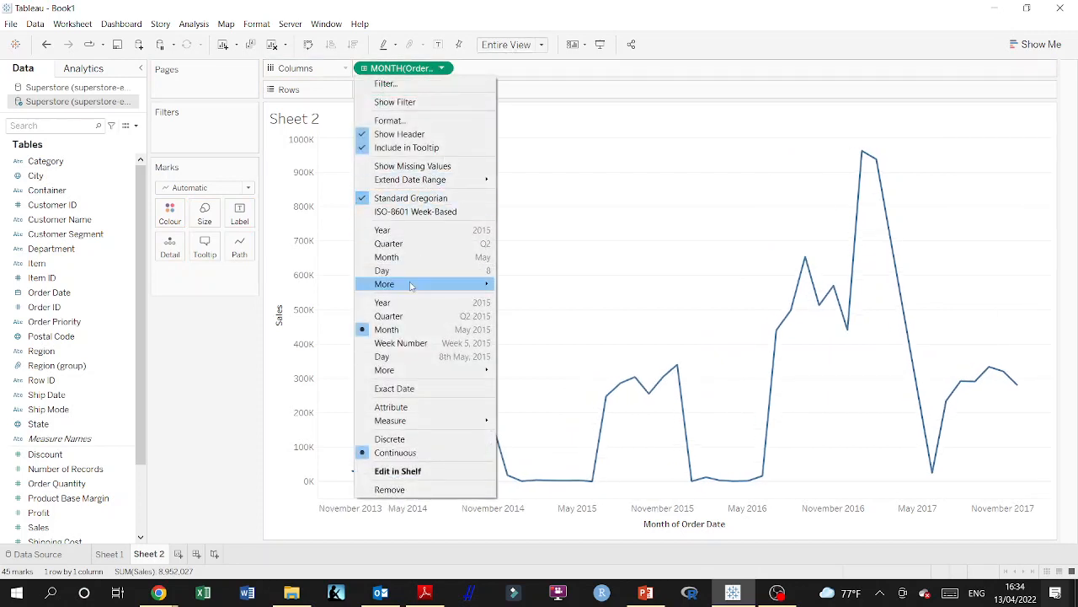
pyautogui.click(397, 257)
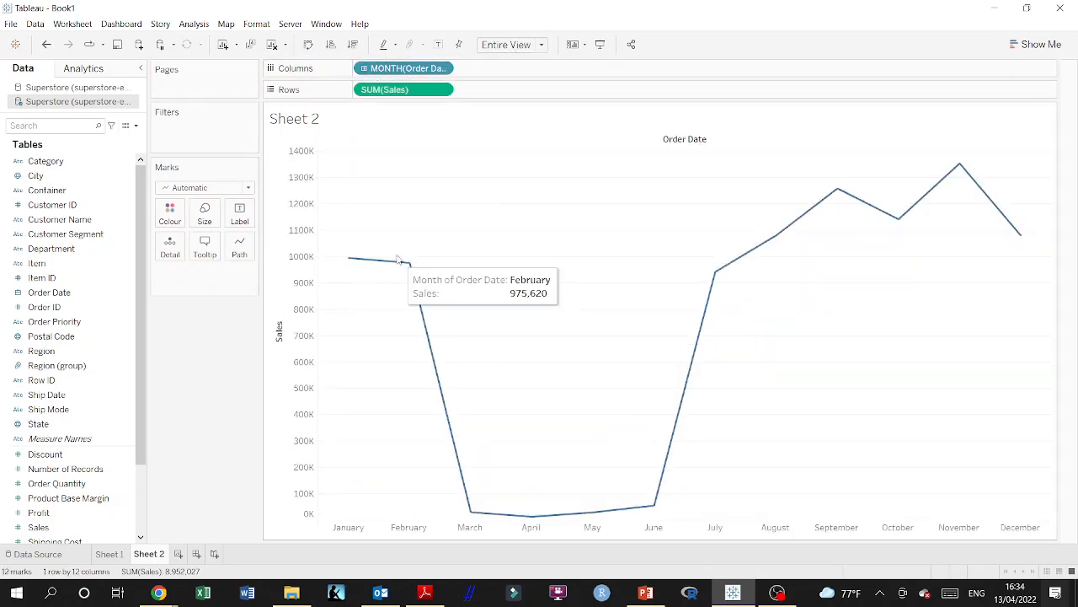
pyautogui.moveTo(405, 69); pyautogui.dragTo(171, 212)
# Step: Change the Order Date colour field to discrete Year, and examine the January 2017 point
pyautogui.click(244, 275)
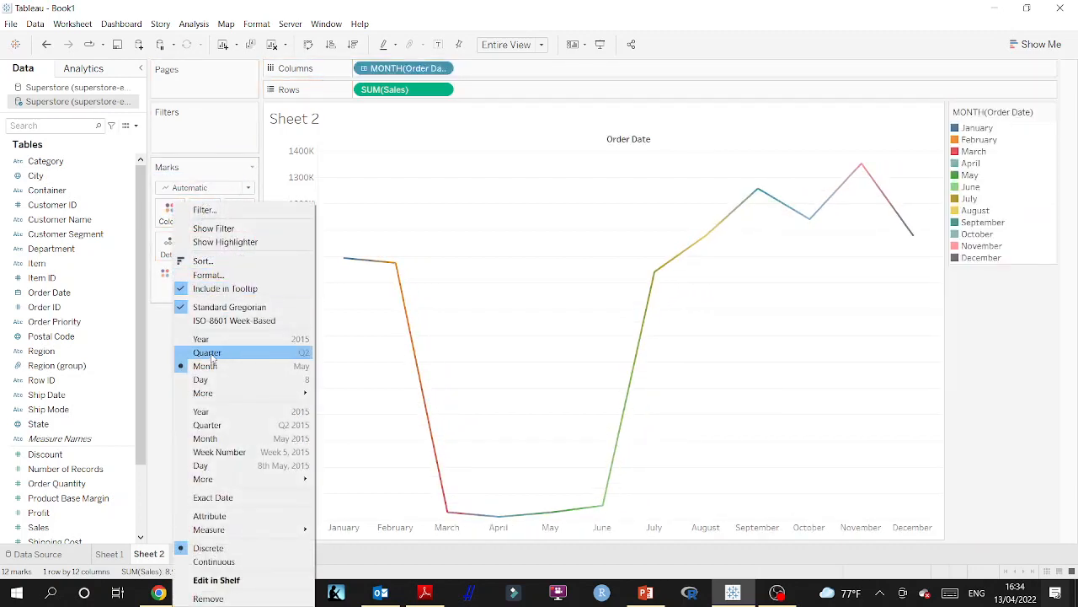
pyautogui.click(161, 372)
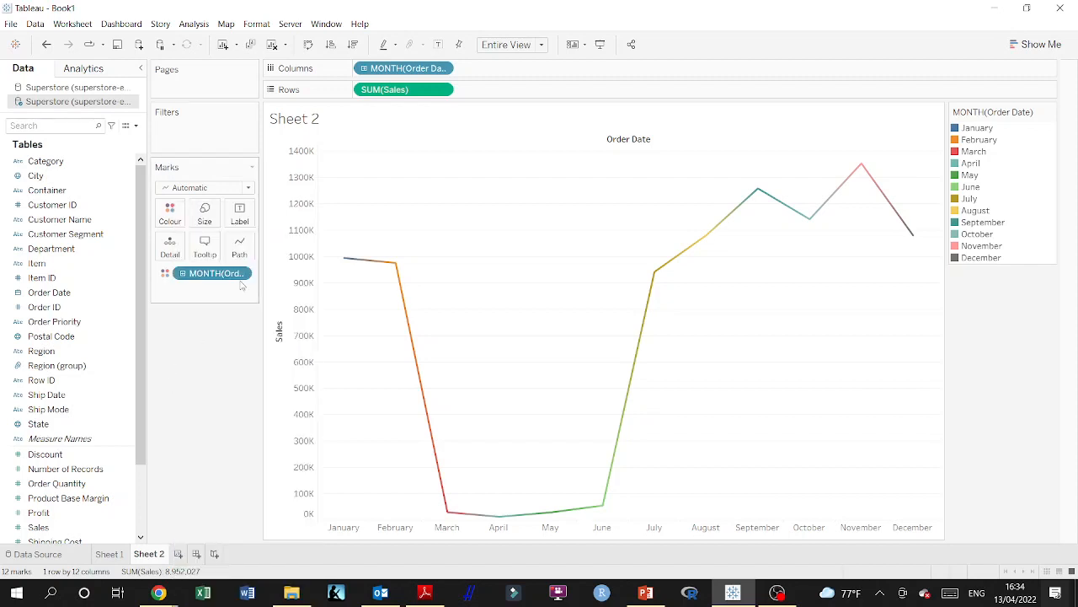
pyautogui.click(442, 68)
pyautogui.click(192, 318)
pyautogui.click(243, 274)
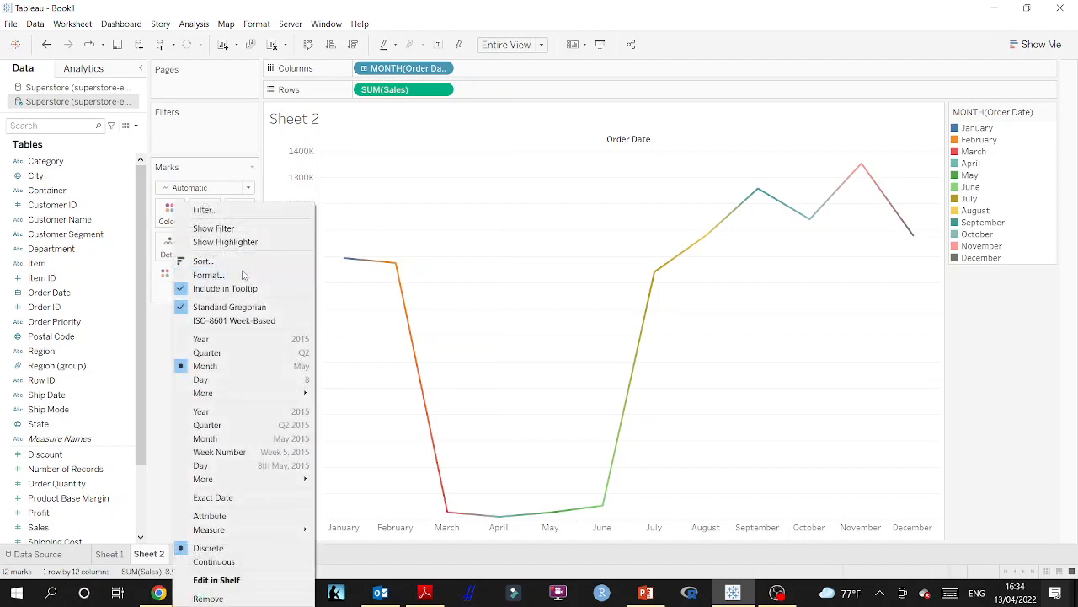
pyautogui.click(216, 342)
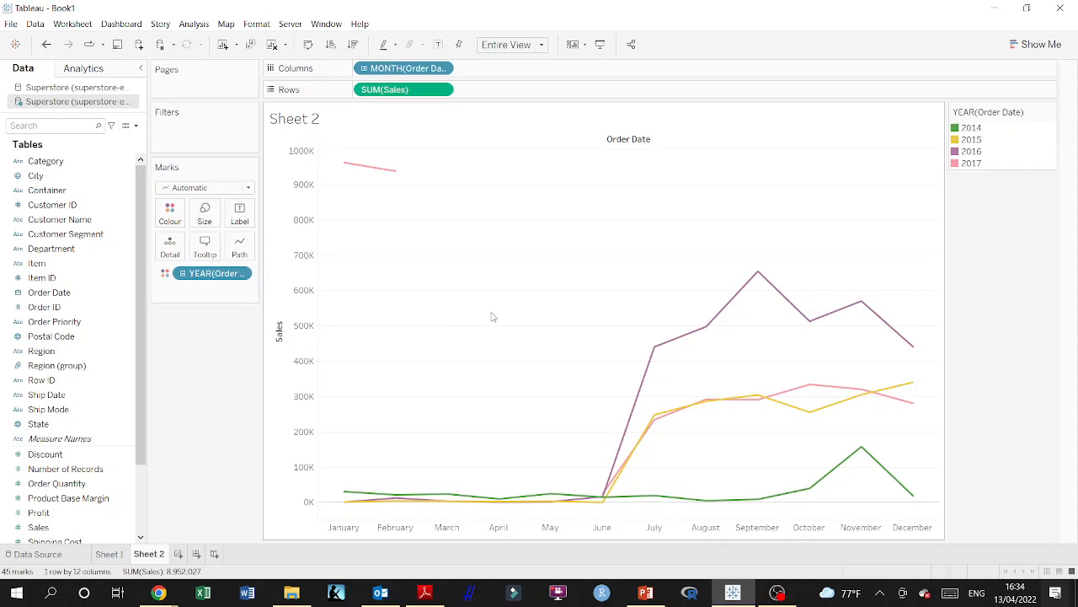
pyautogui.moveTo(343, 165)
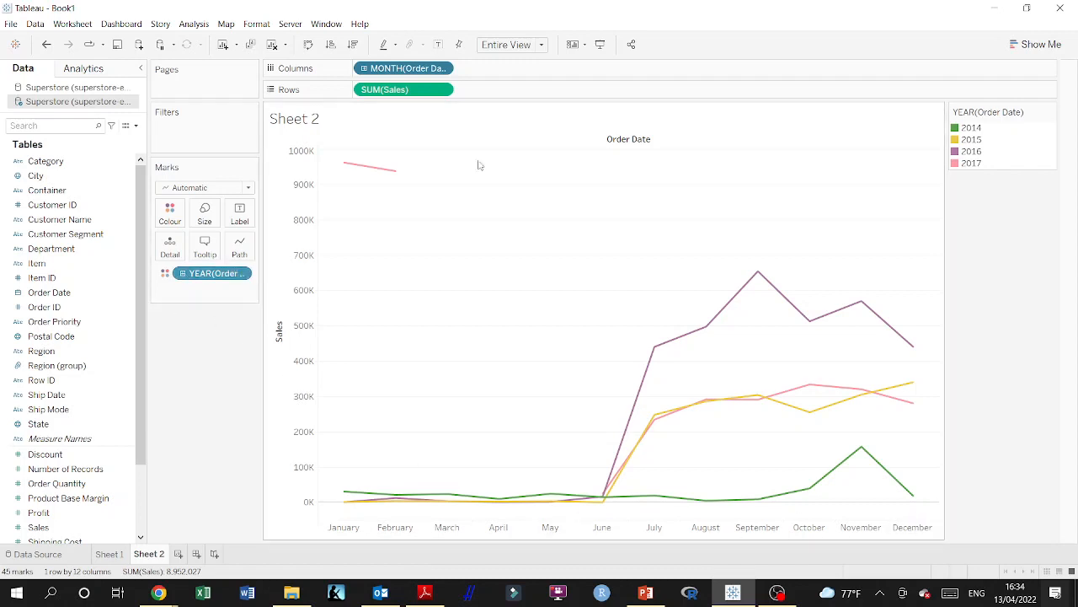
# Step: Set Order Date on Columns to discrete Year, and change the Order Date colour field to discrete Quarter
pyautogui.click(440, 69)
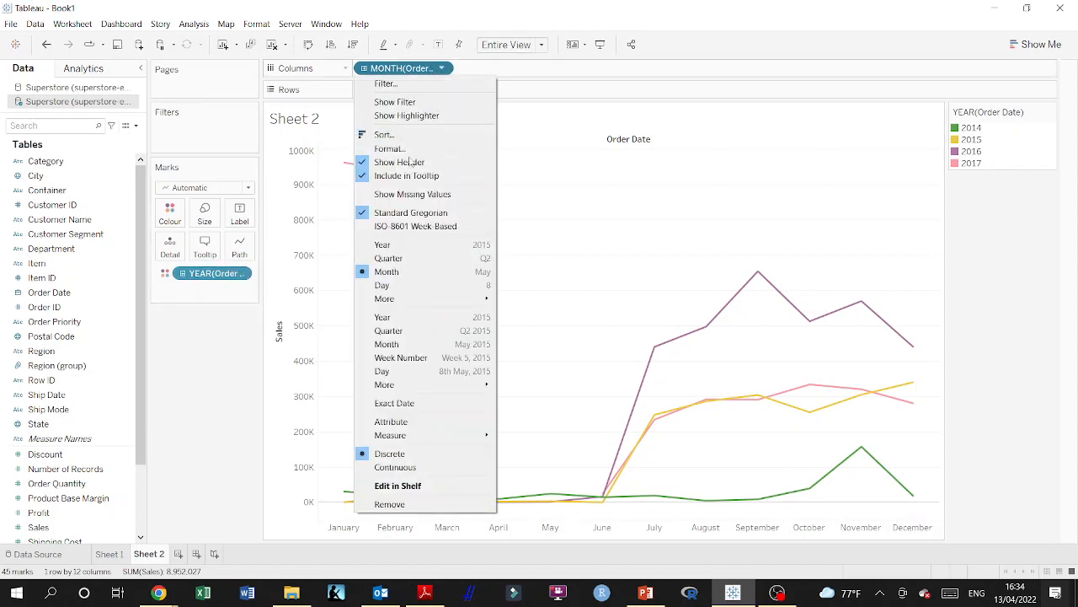
pyautogui.click(401, 246)
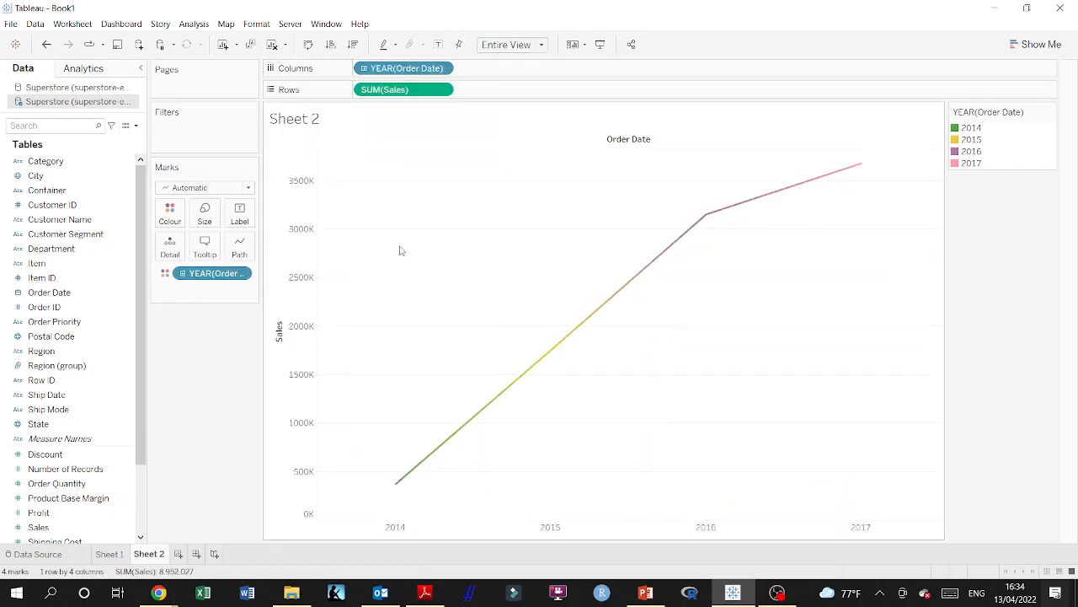
pyautogui.click(240, 275)
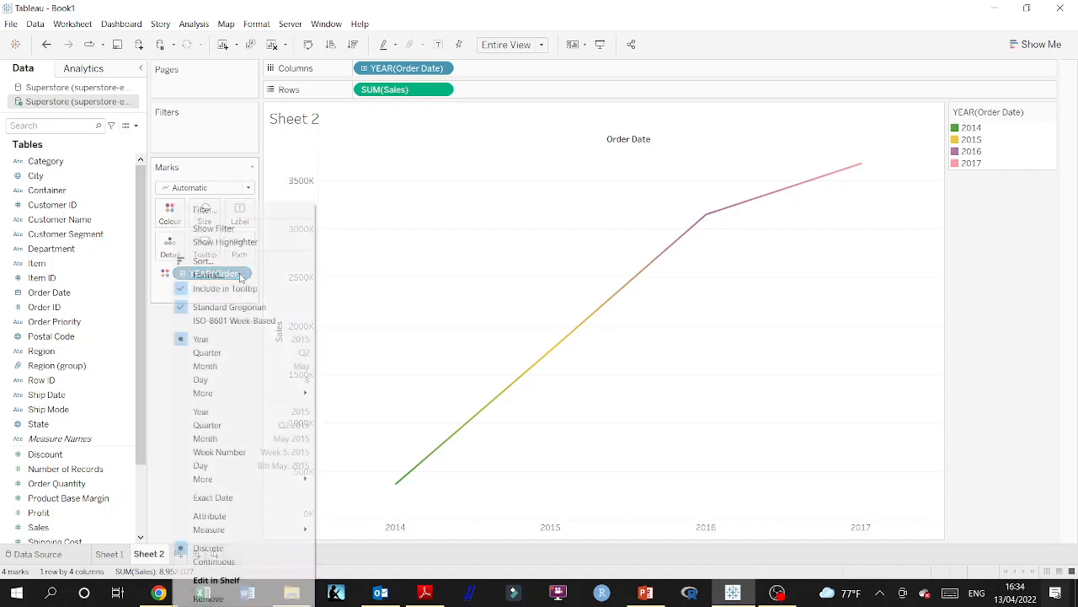
pyautogui.click(206, 354)
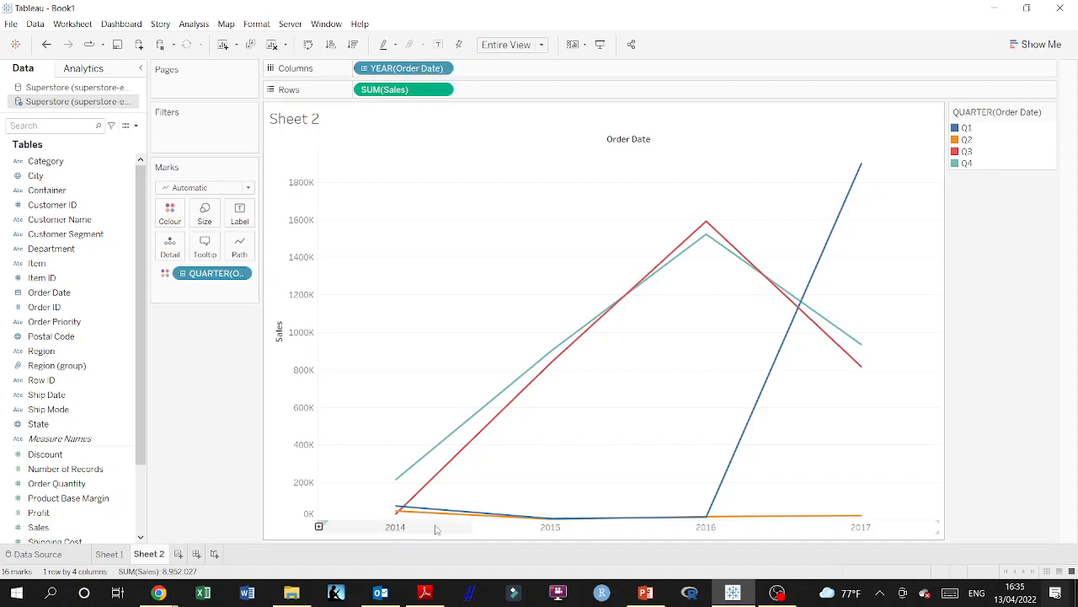
# Step: Try colouring the lines by discrete Order Date Month, and return the colour field to discrete Quarter
pyautogui.click(240, 274)
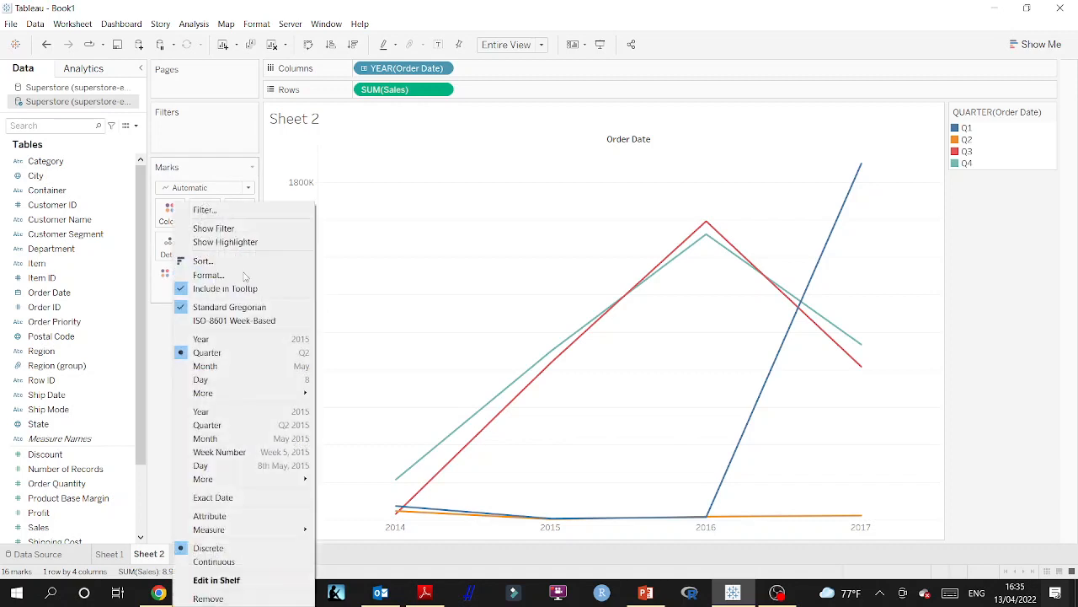
pyautogui.click(207, 366)
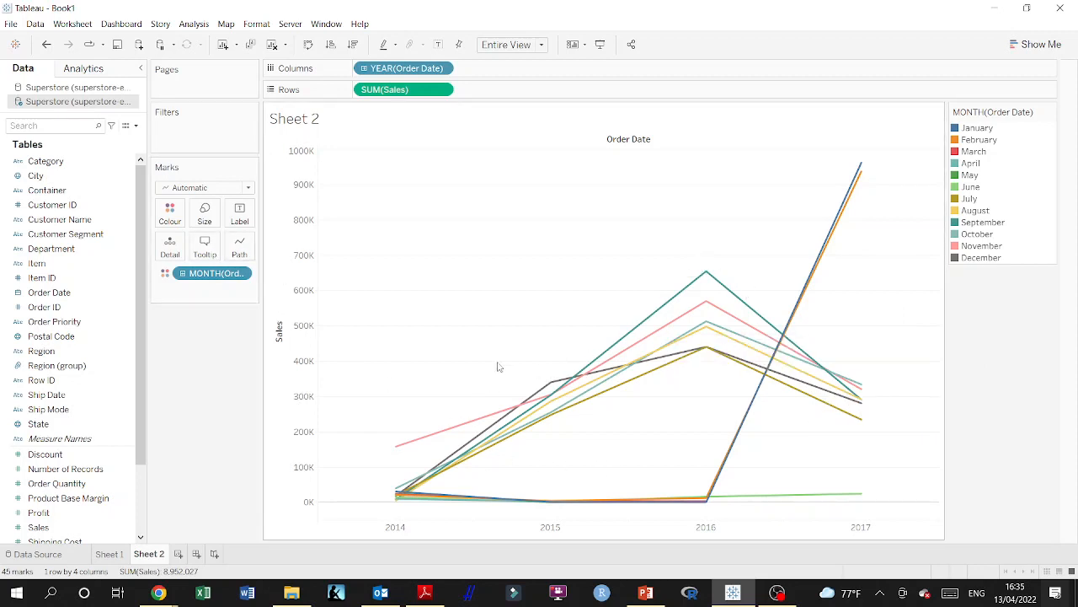
pyautogui.click(241, 275)
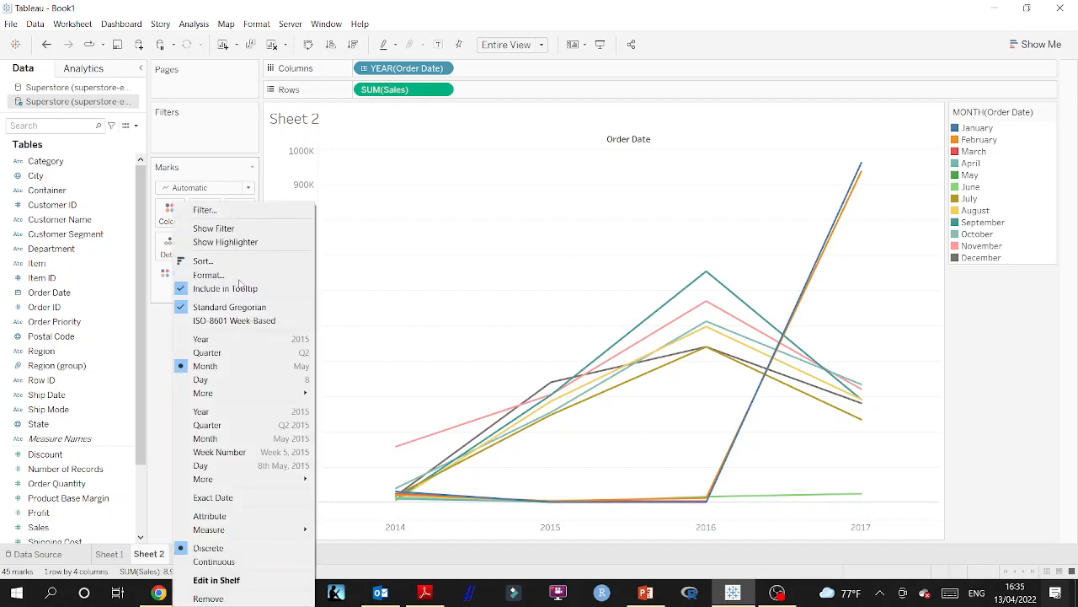
pyautogui.click(228, 352)
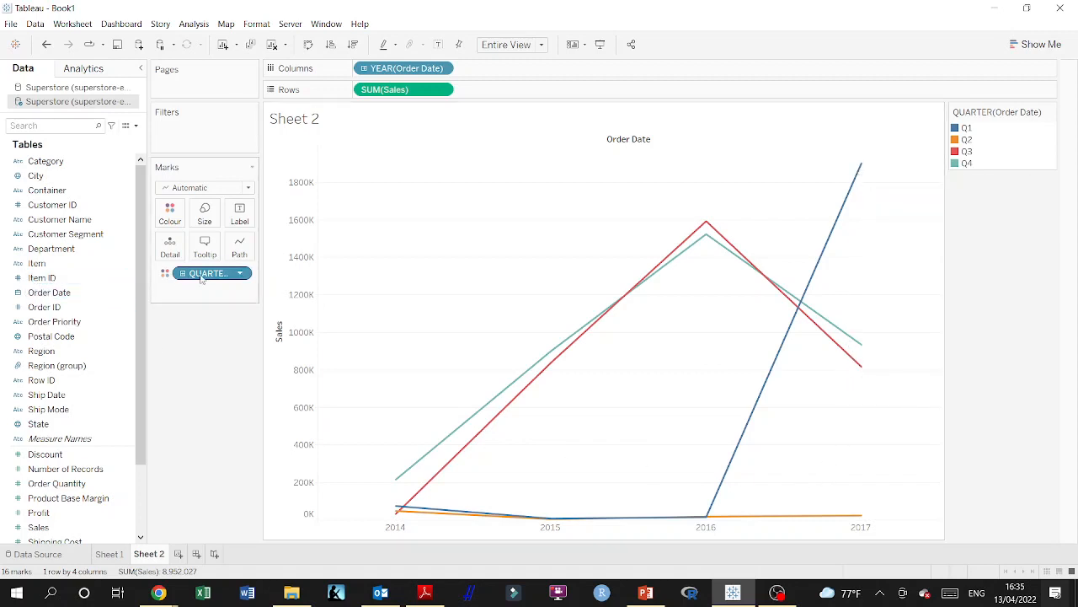
# Step: Change the mark type to Bar, and examine the quarterly segments of the 2014 and 2016 bars
pyautogui.click(249, 188)
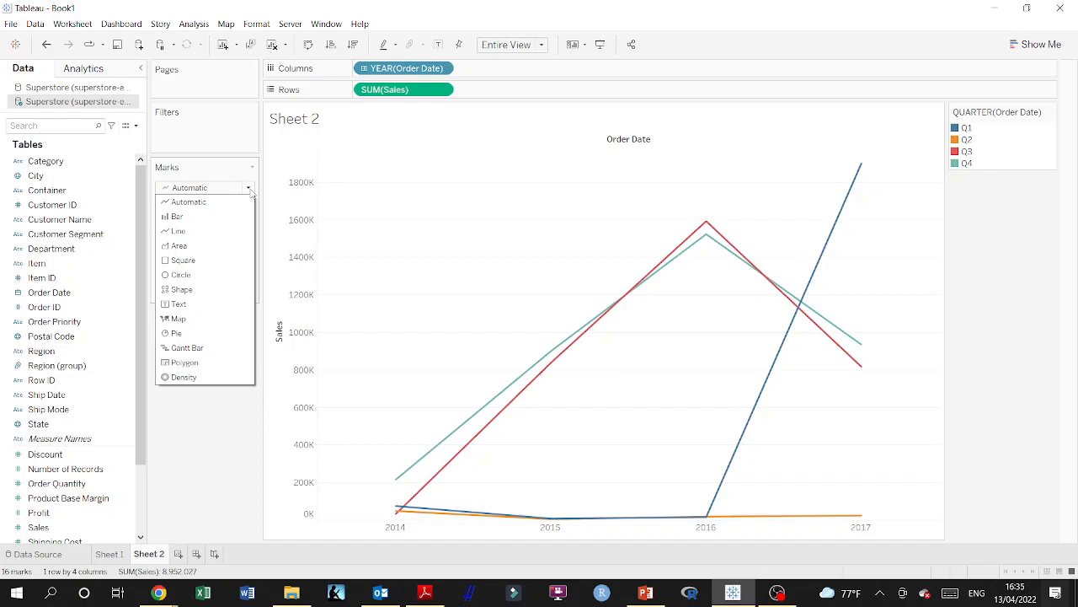
pyautogui.click(197, 217)
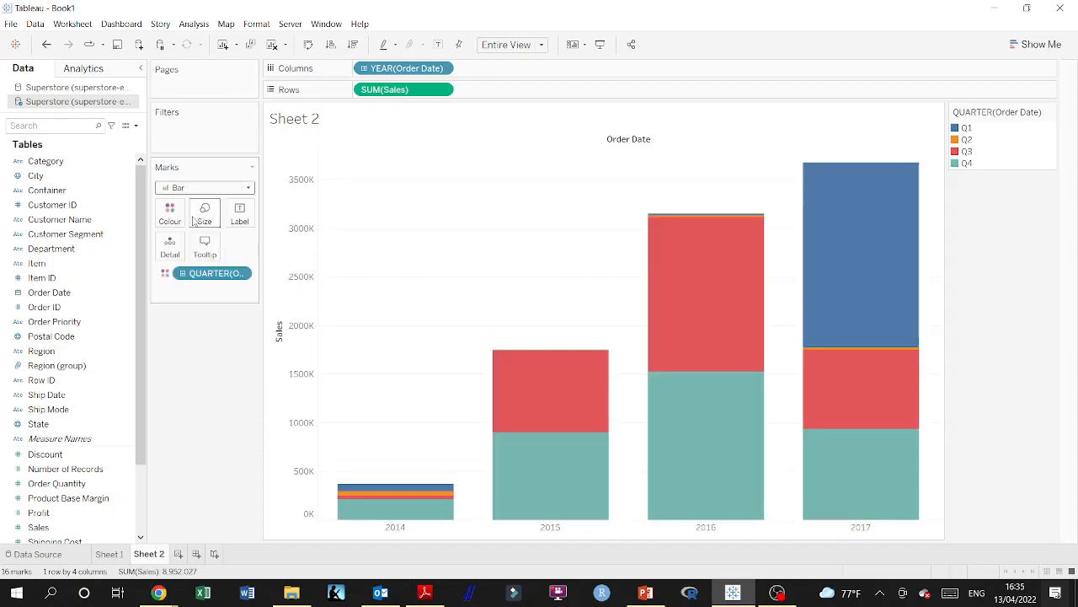
pyautogui.click(248, 188)
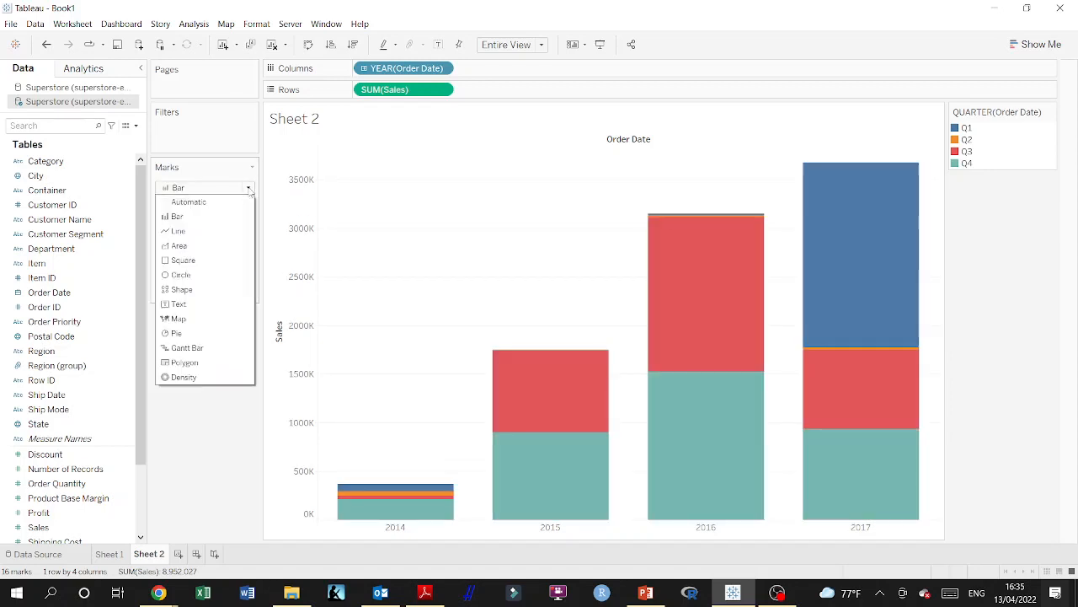
pyautogui.click(180, 217)
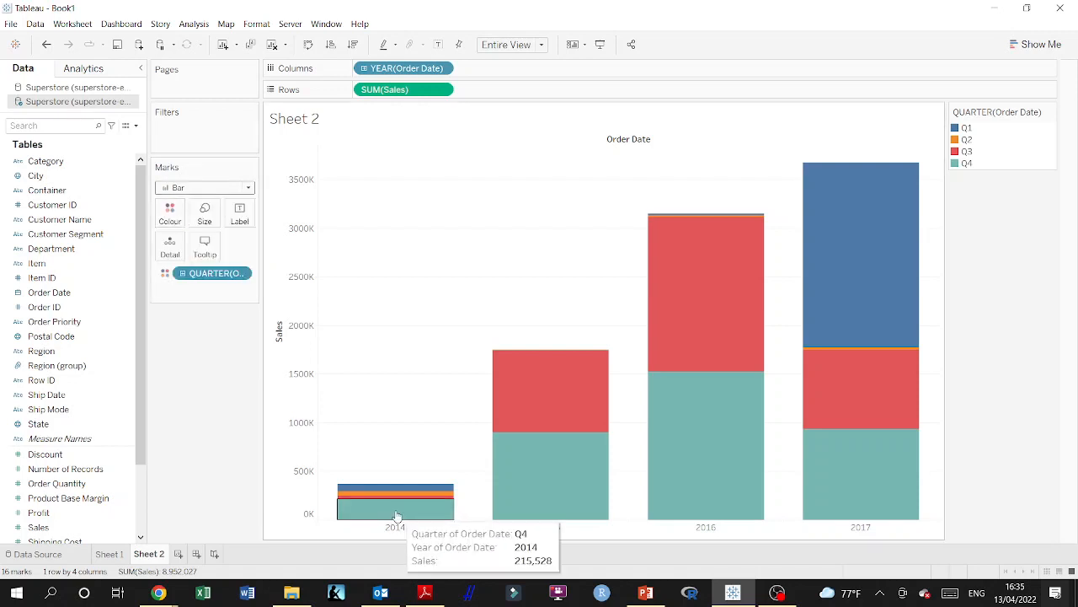
pyautogui.moveTo(392, 511)
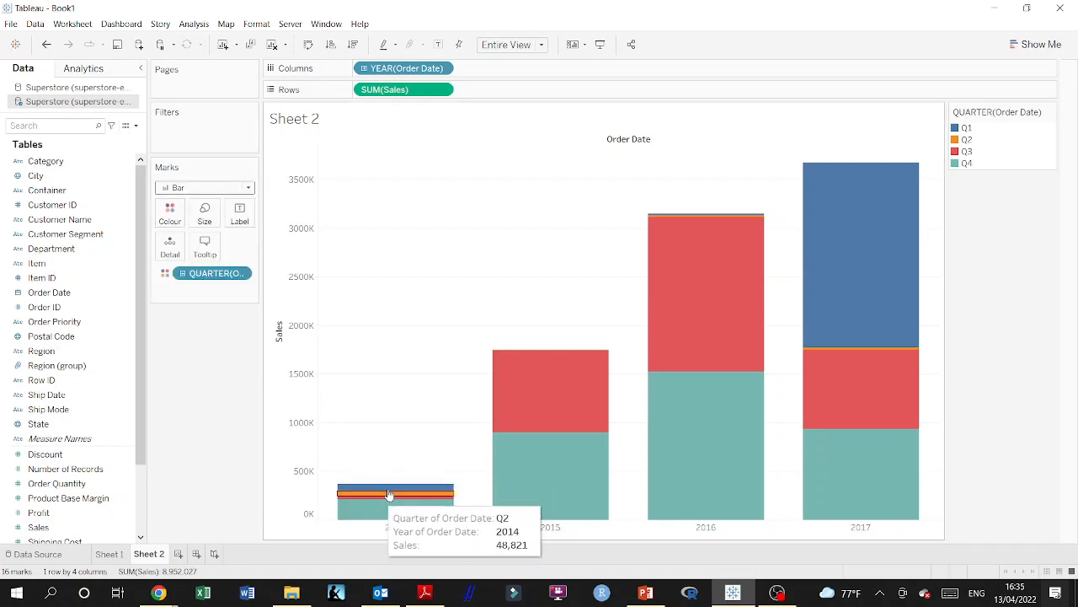
pyautogui.moveTo(694, 260)
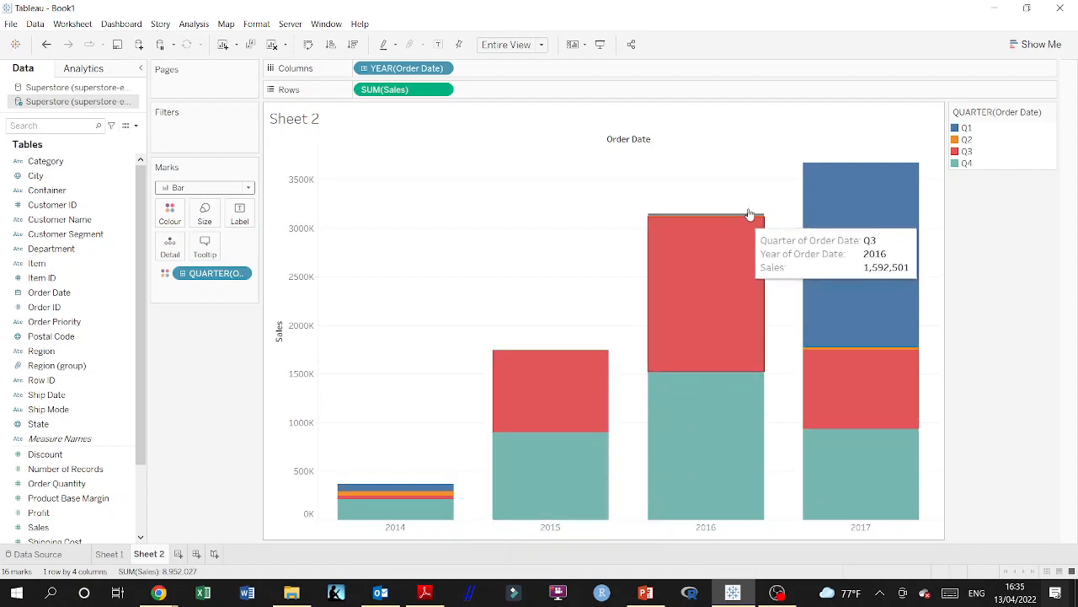
# Step: Swap the rows and columns of the chart, and change the mark type to Line
pyautogui.click(309, 46)
pyautogui.moveTo(767, 406)
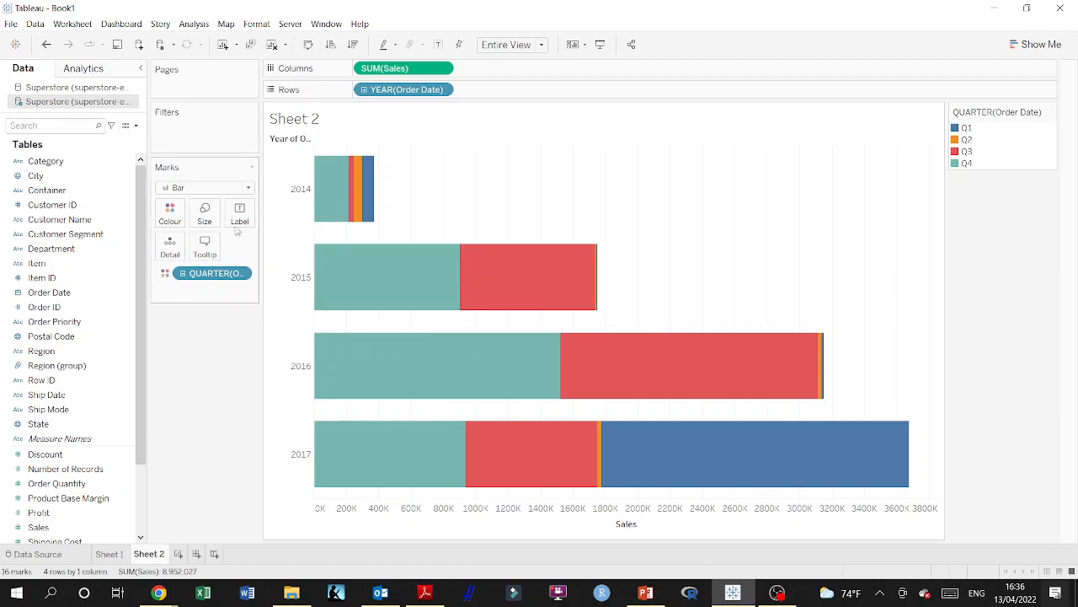
pyautogui.click(248, 187)
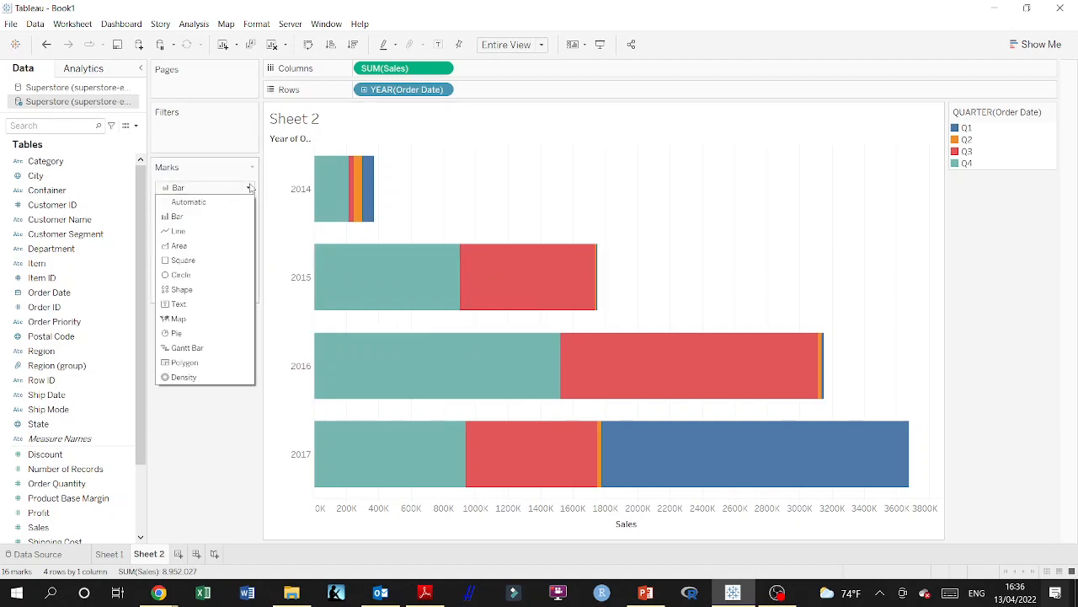
pyautogui.click(181, 230)
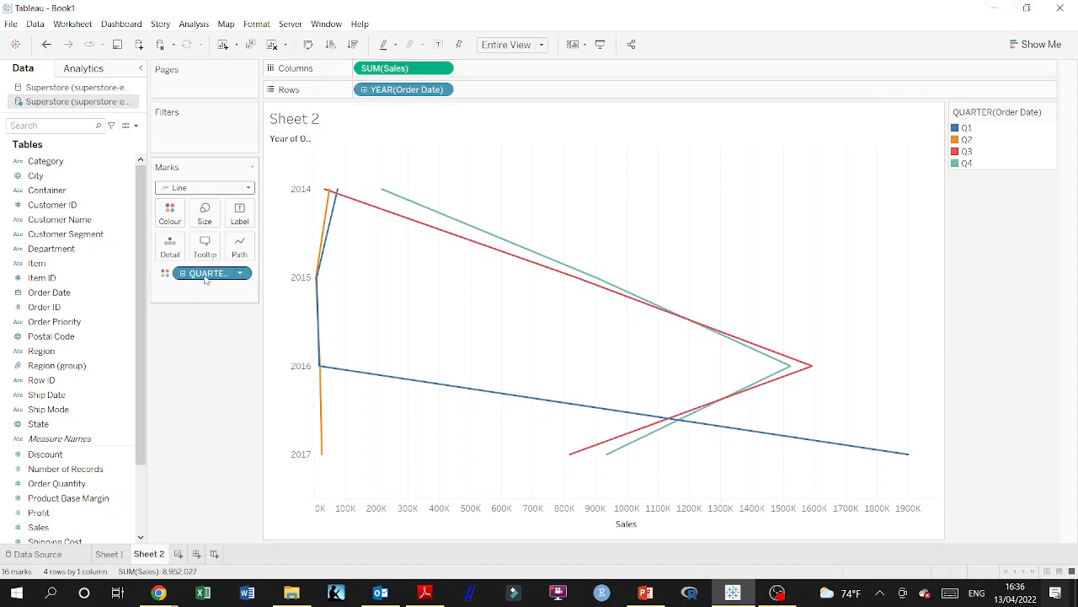
# Step: Remove the Order Date quarter from colour, and examine the 2014, 2016 and 2017 points on the single line
pyautogui.moveTo(207, 273); pyautogui.dragTo(200, 410)
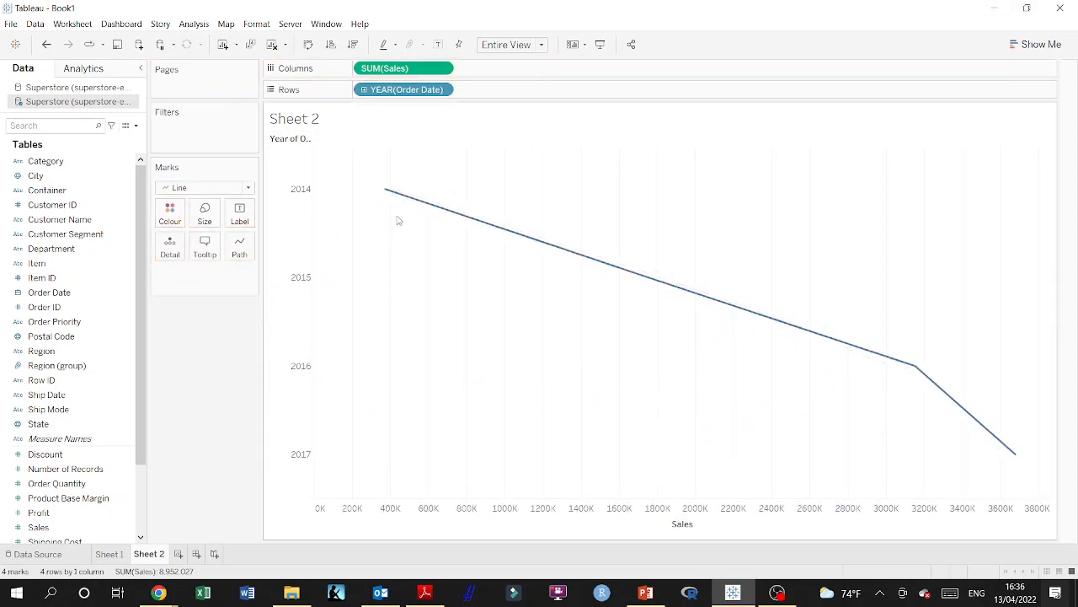
pyautogui.moveTo(392, 192)
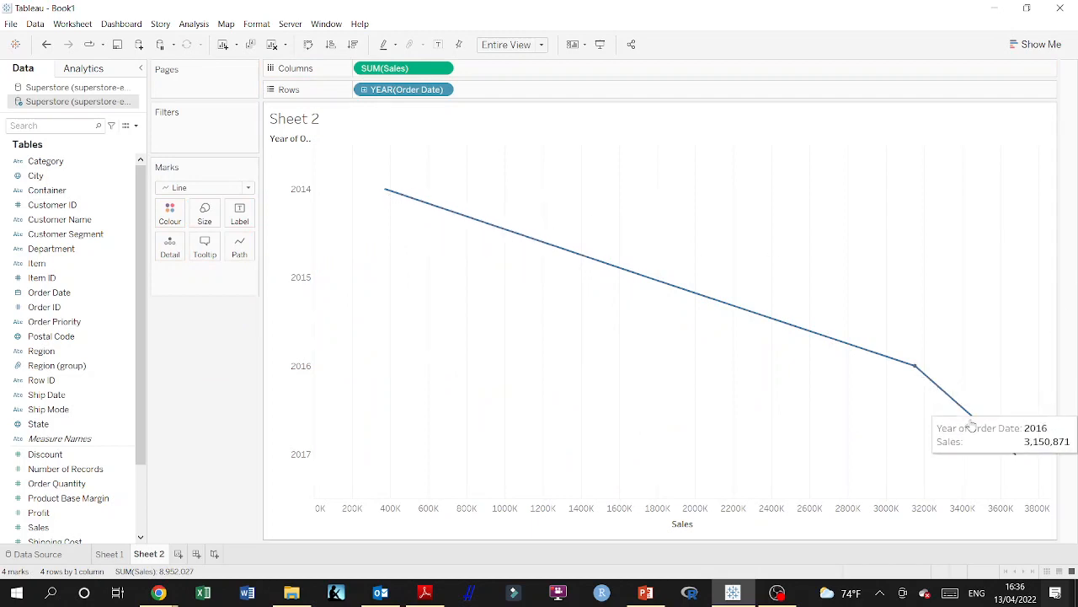
pyautogui.moveTo(1016, 456)
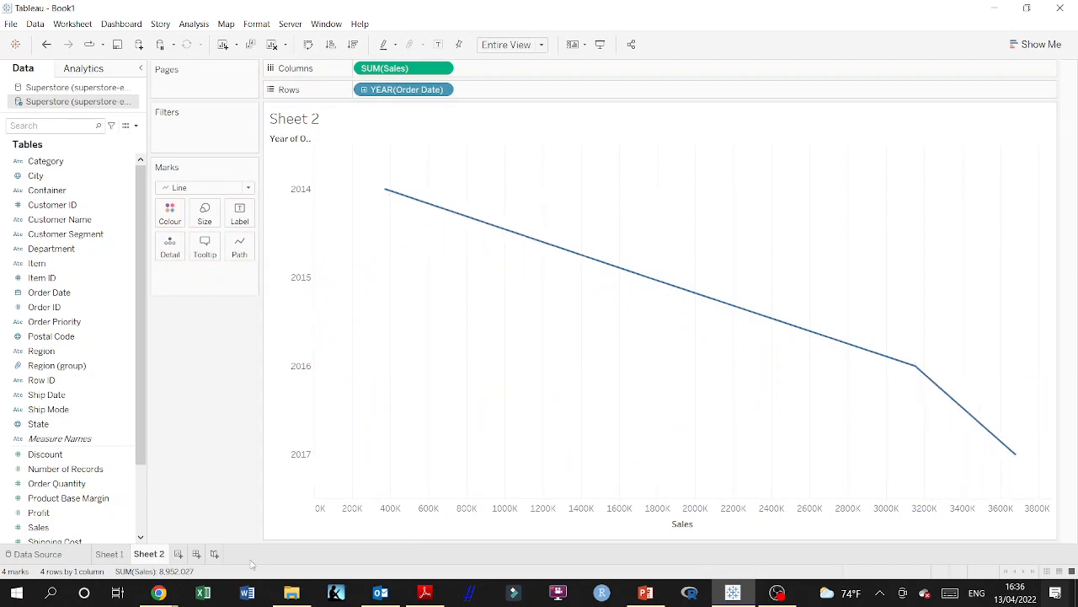
# Step: Rename Sheet 2 as Line, and colour its sales line by Region
pyautogui.doubleClick(149, 554)
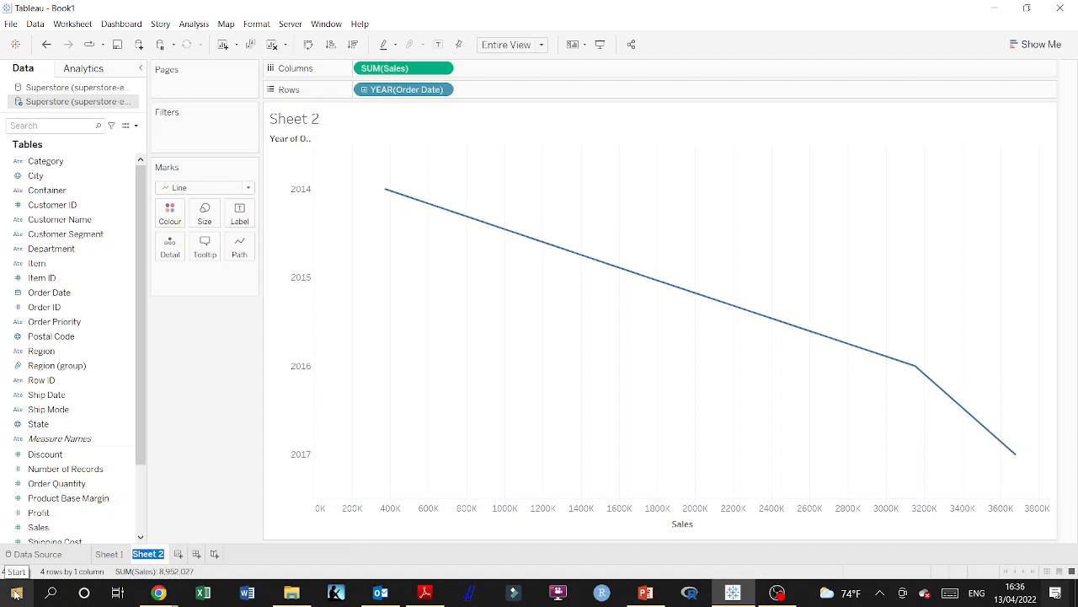
pyautogui.write('Line')
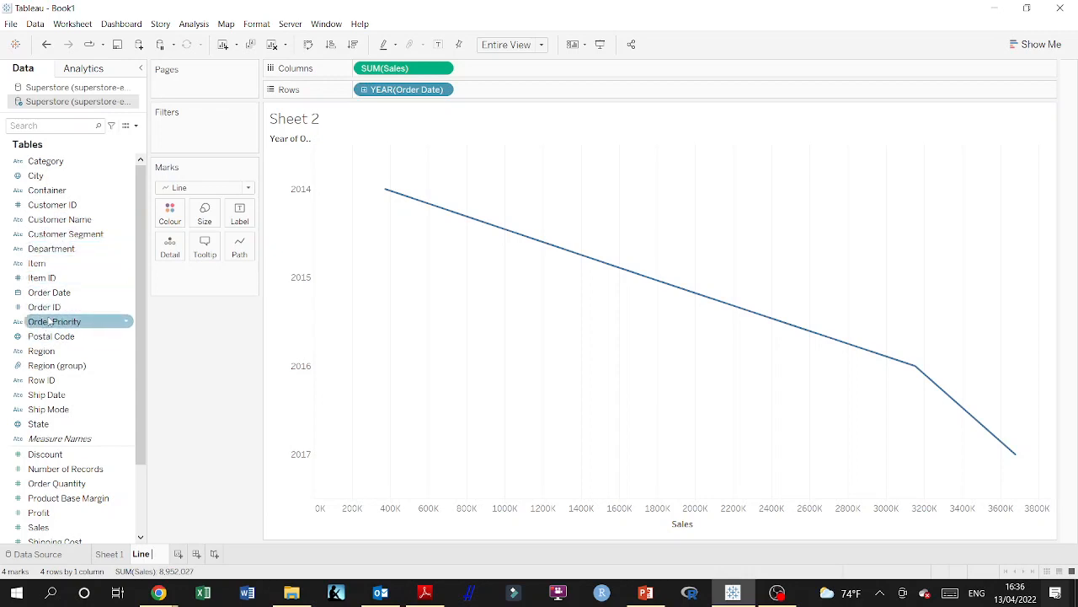
pyautogui.moveTo(42, 350); pyautogui.dragTo(170, 213)
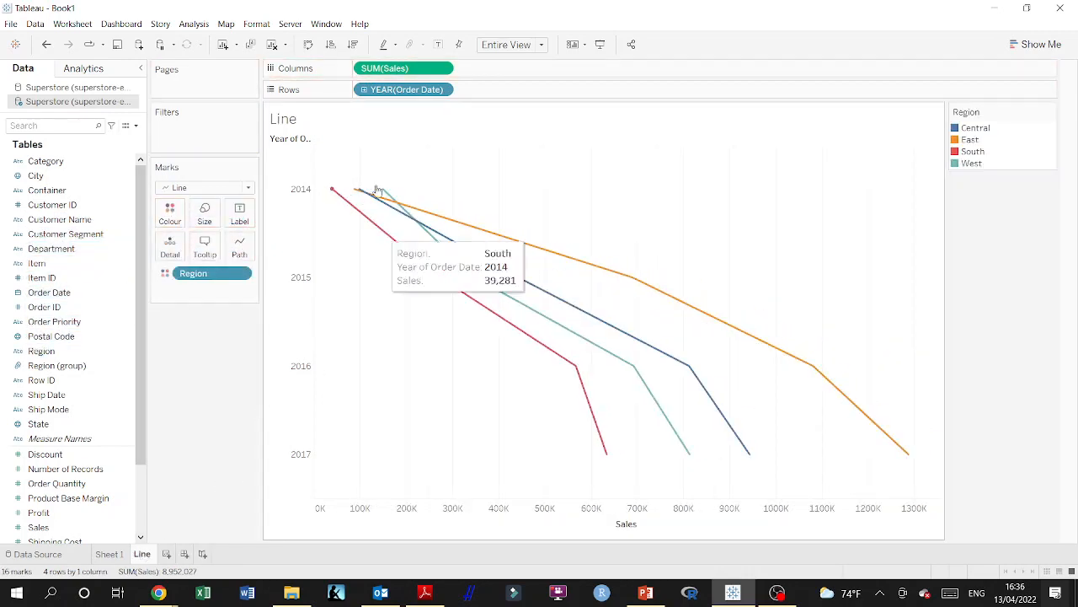
# Step: Add "Line Graph LoD" after the sheet name in the chart title, and swap rows and columns
pyautogui.doubleClick(295, 119)
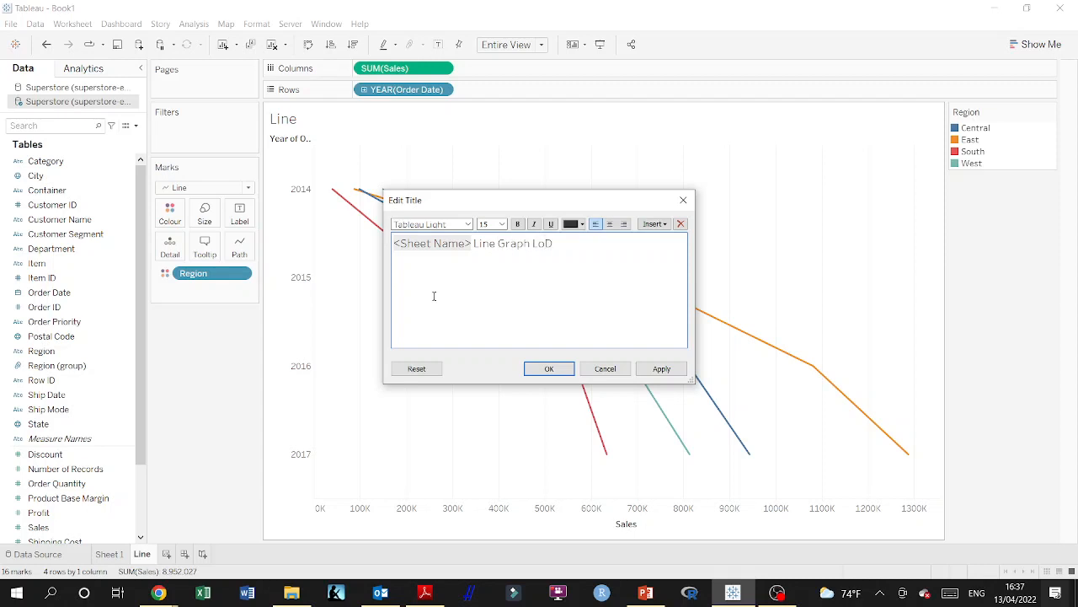
pyautogui.click(549, 368)
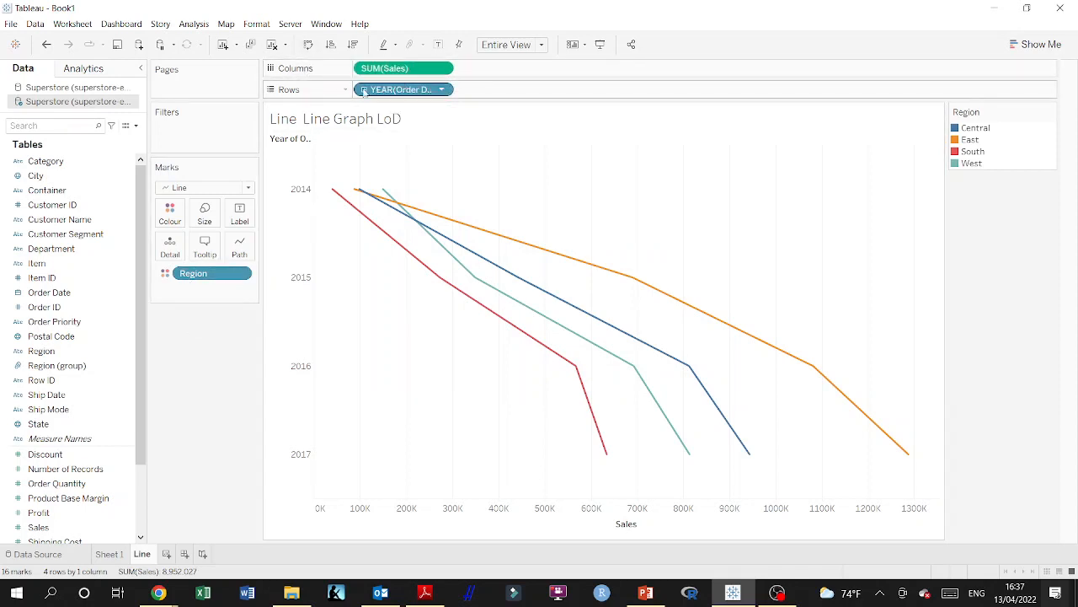
pyautogui.click(308, 43)
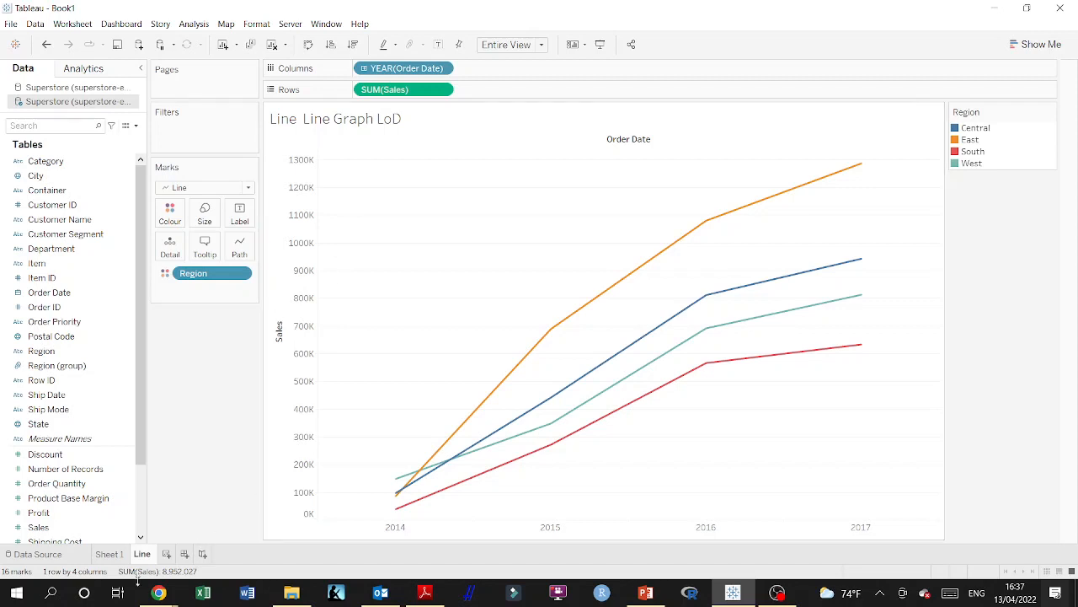
# Step: On Sheet 1, plot Sales on Rows against Order Date year on Columns, and set the view to Fit Width
pyautogui.click(108, 555)
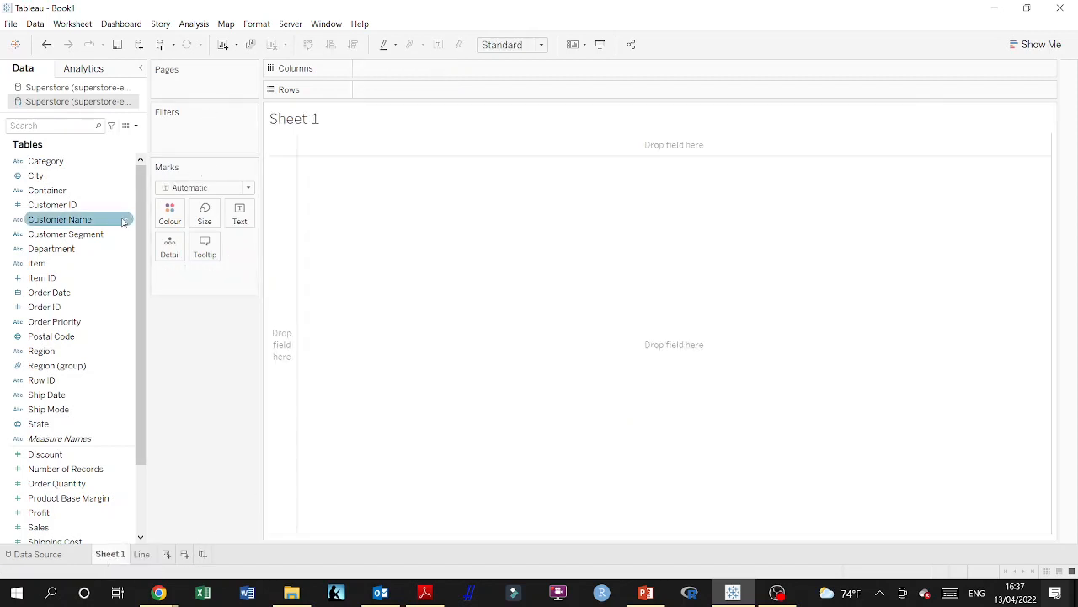
pyautogui.moveTo(47, 526); pyautogui.dragTo(392, 91)
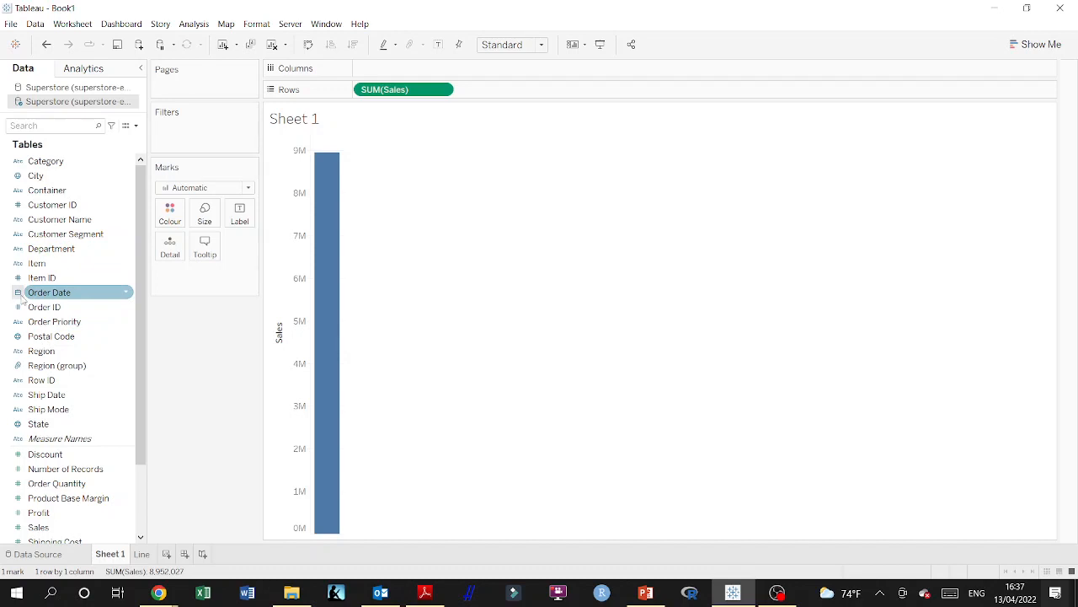
pyautogui.moveTo(21, 292); pyautogui.dragTo(433, 67)
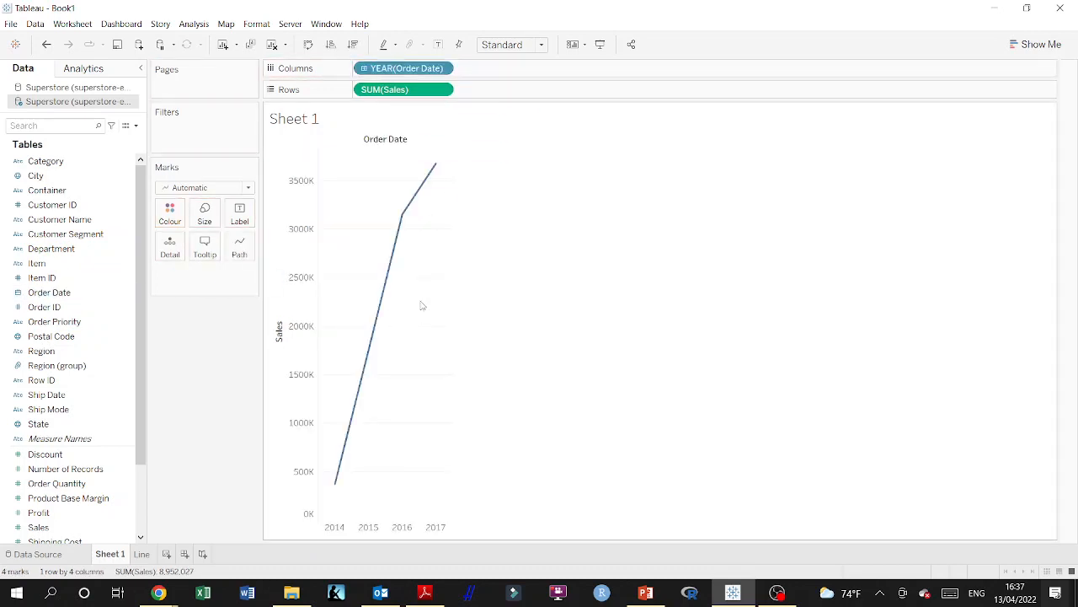
pyautogui.click(542, 45)
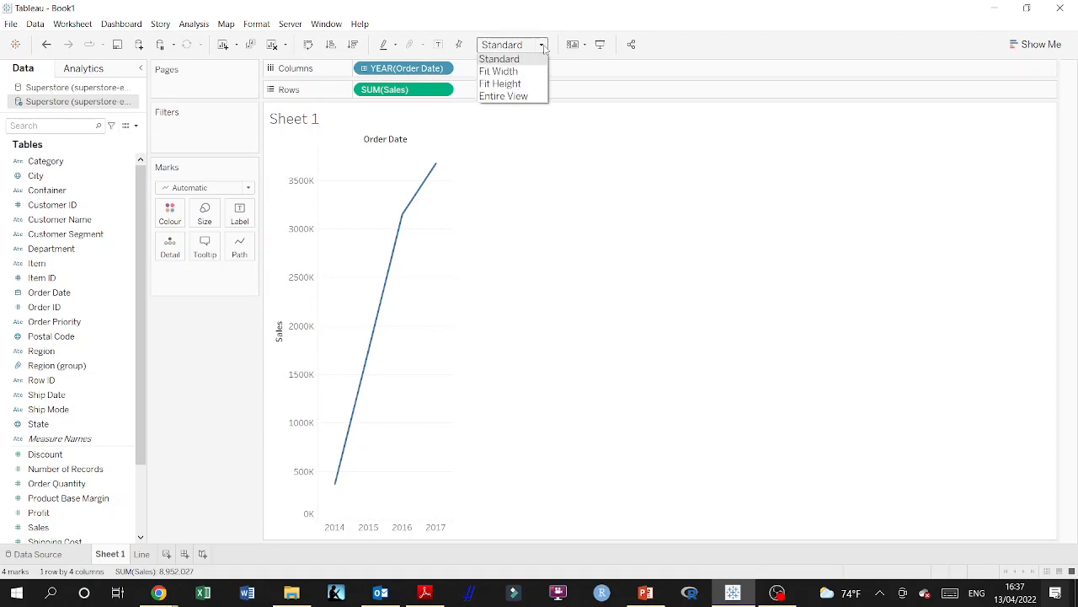
pyautogui.click(503, 71)
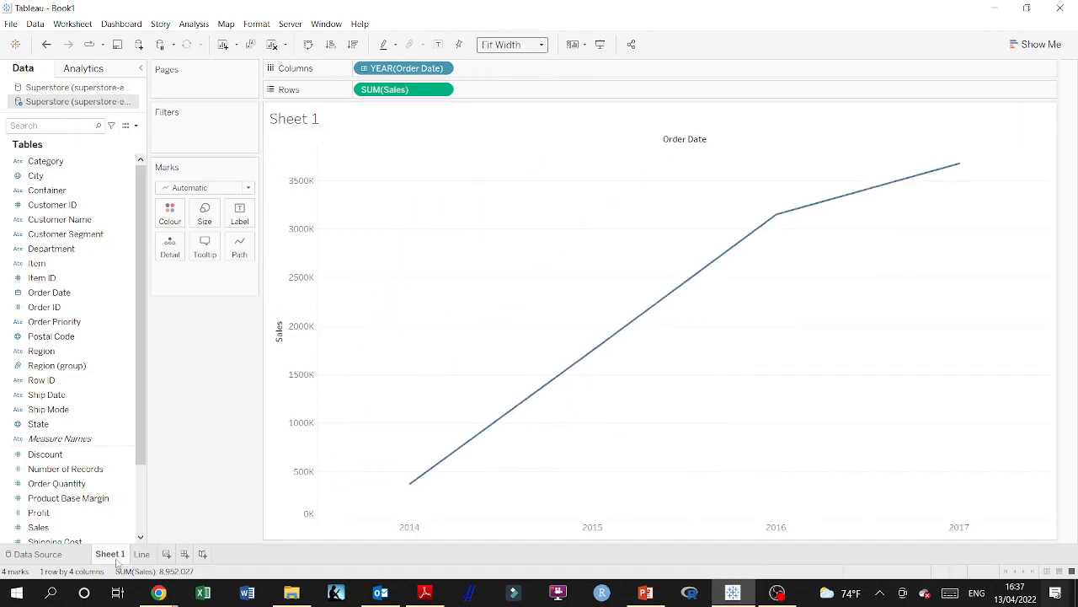
# Step: Replace the Sheet 1 chart title with "Simple Line Graph"
pyautogui.doubleClick(323, 123)
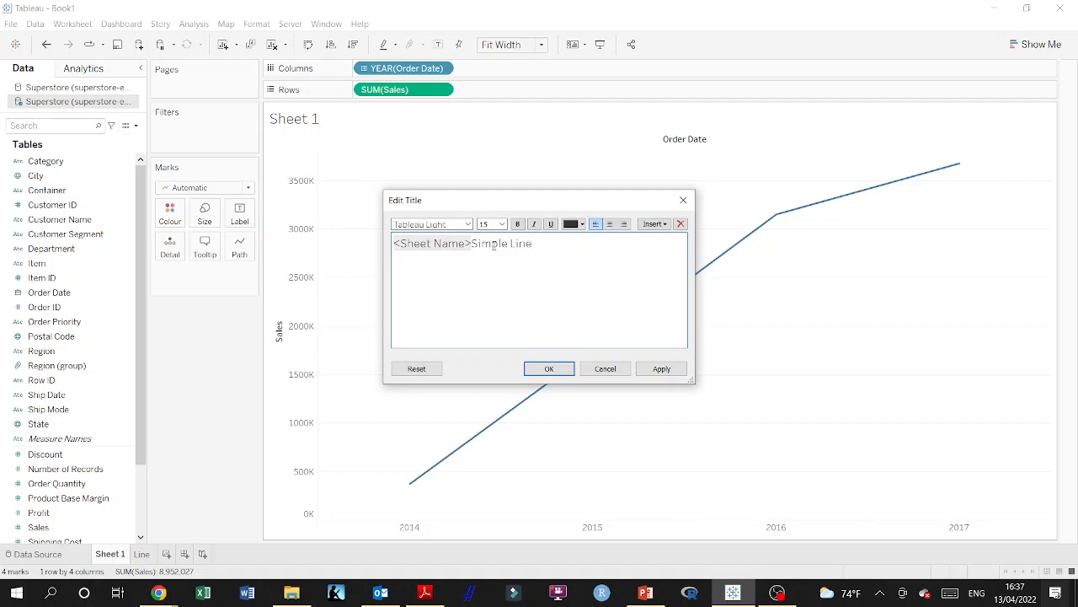
pyautogui.write('Simple Line Graph')
pyautogui.moveTo(473, 243); pyautogui.dragTo(345, 241)
pyautogui.press('BackSpace')
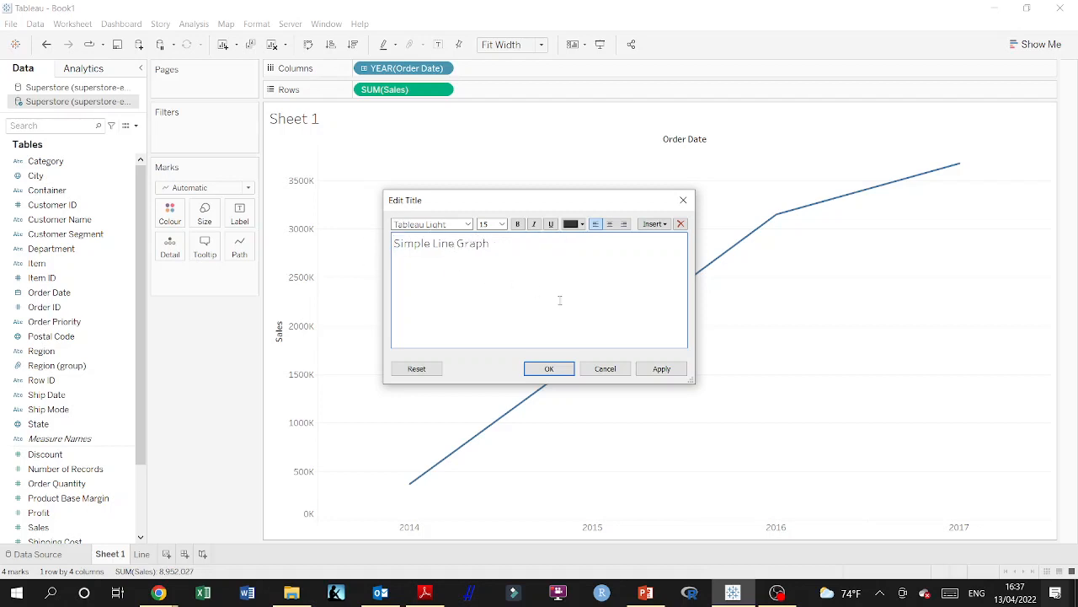
pyautogui.click(551, 370)
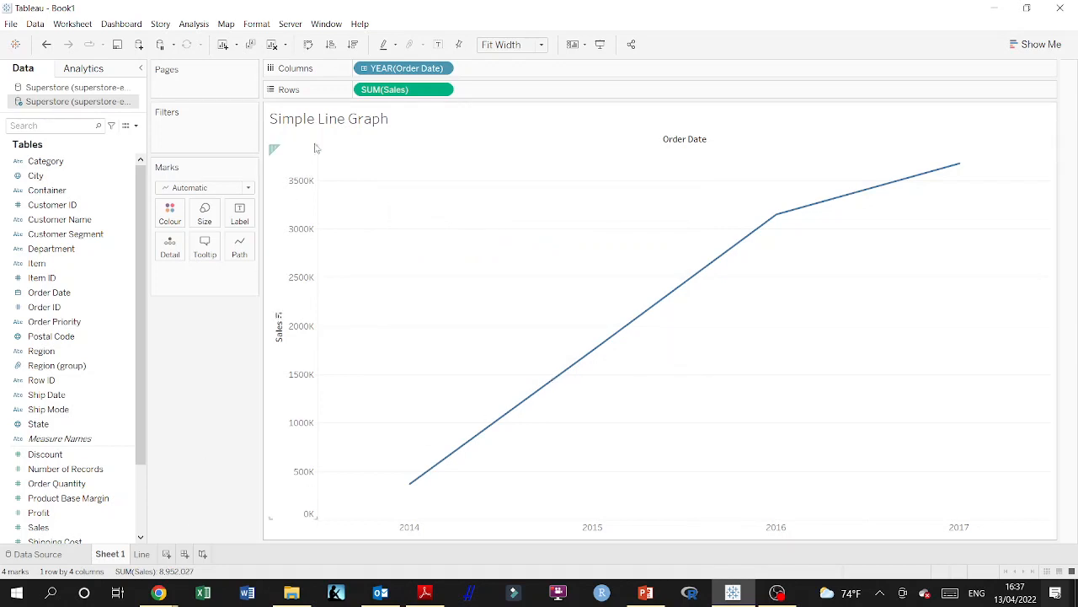
# Step: Rename Sheet 1 as "Simple Line Graph"
pyautogui.doubleClick(117, 556)
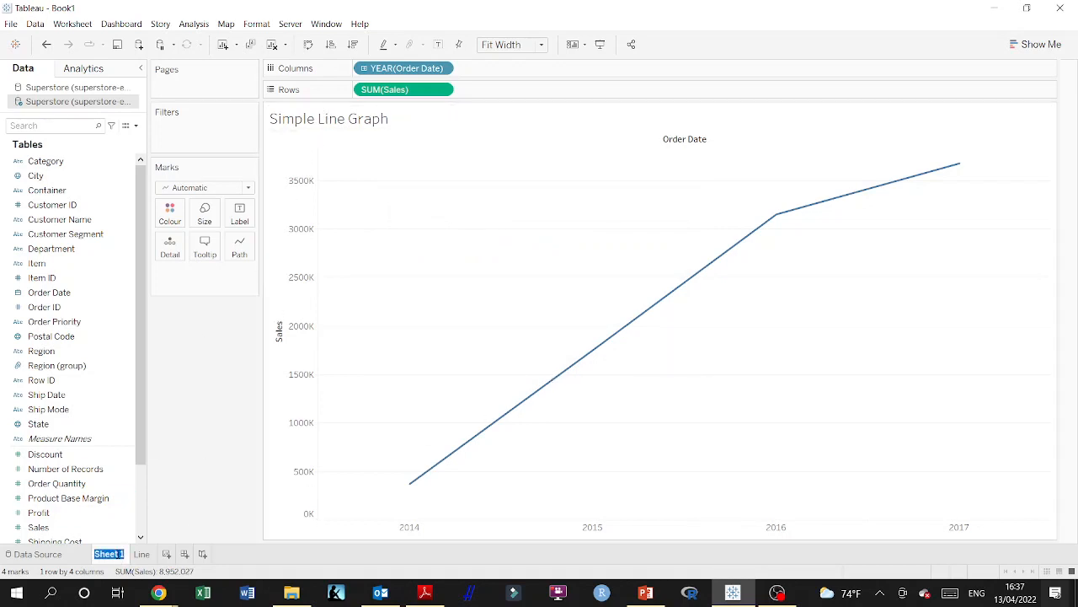
pyautogui.write('Simple Li')
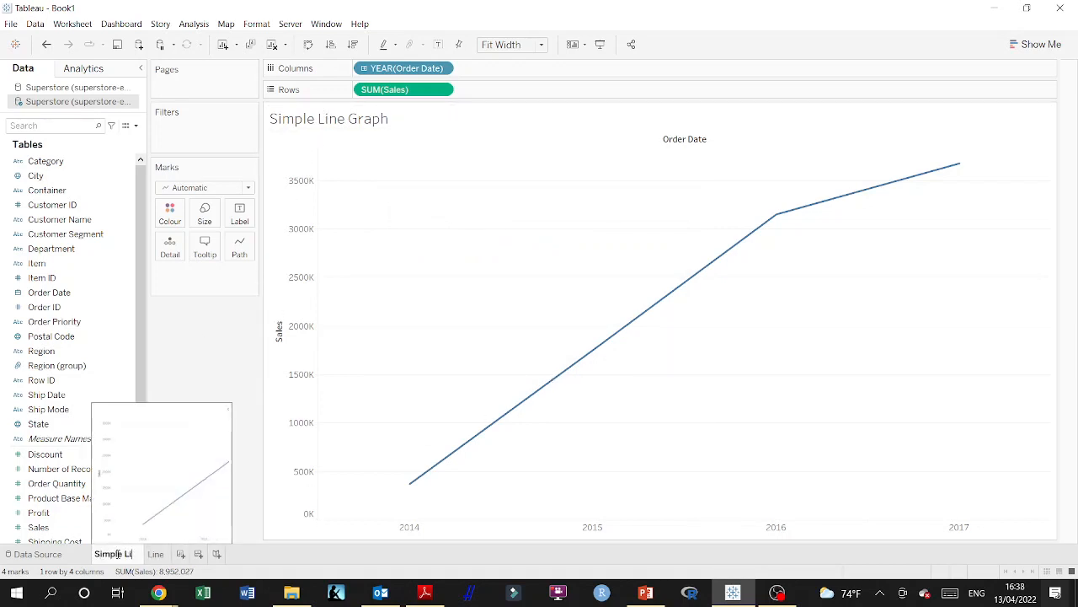
pyautogui.write('ne Graph')
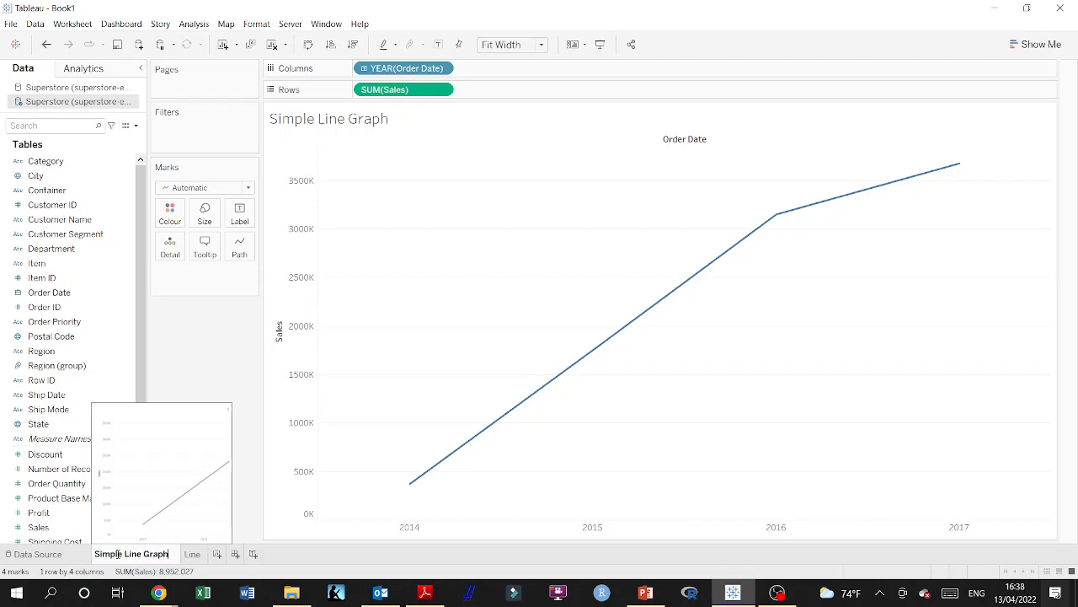
# Step: On the Line sheet, replace the sheet name placeholder in the chart title with "<Line Graph LoD>"
pyautogui.click(197, 558)
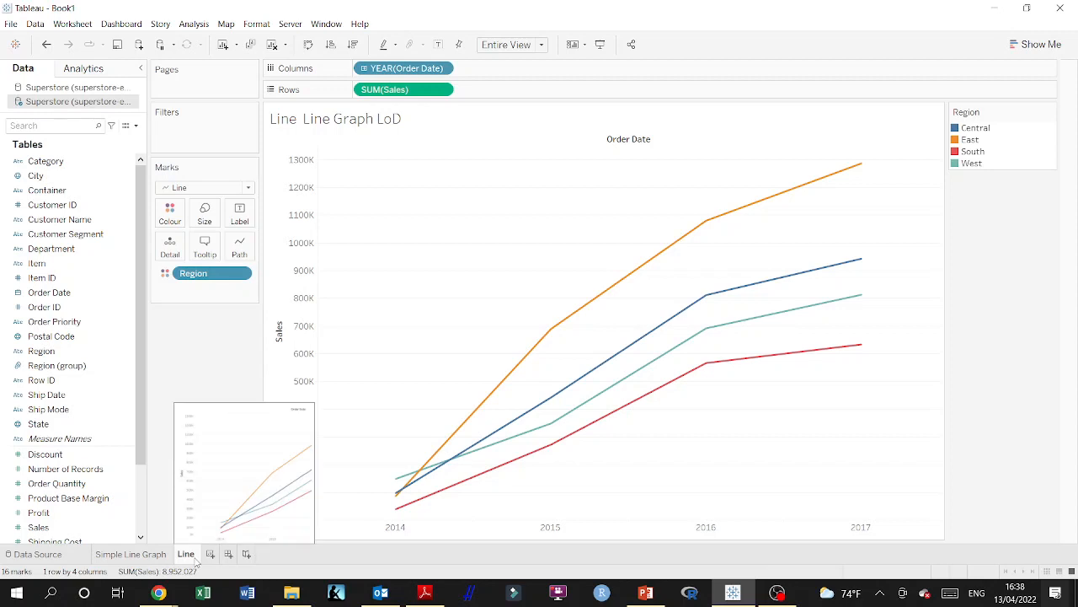
pyautogui.doubleClick(307, 124)
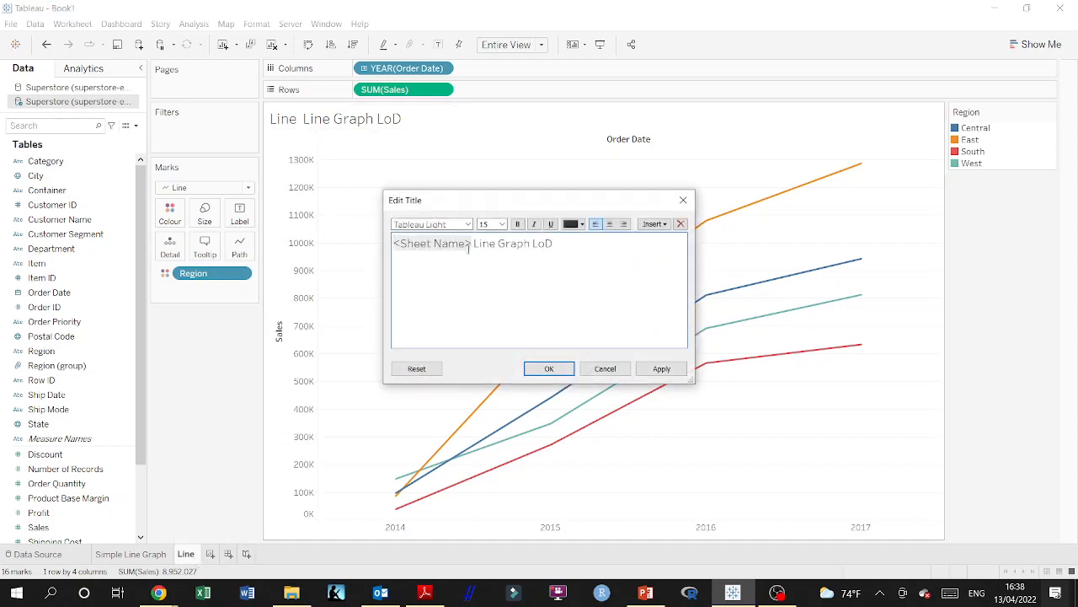
pyautogui.moveTo(473, 243); pyautogui.dragTo(356, 241)
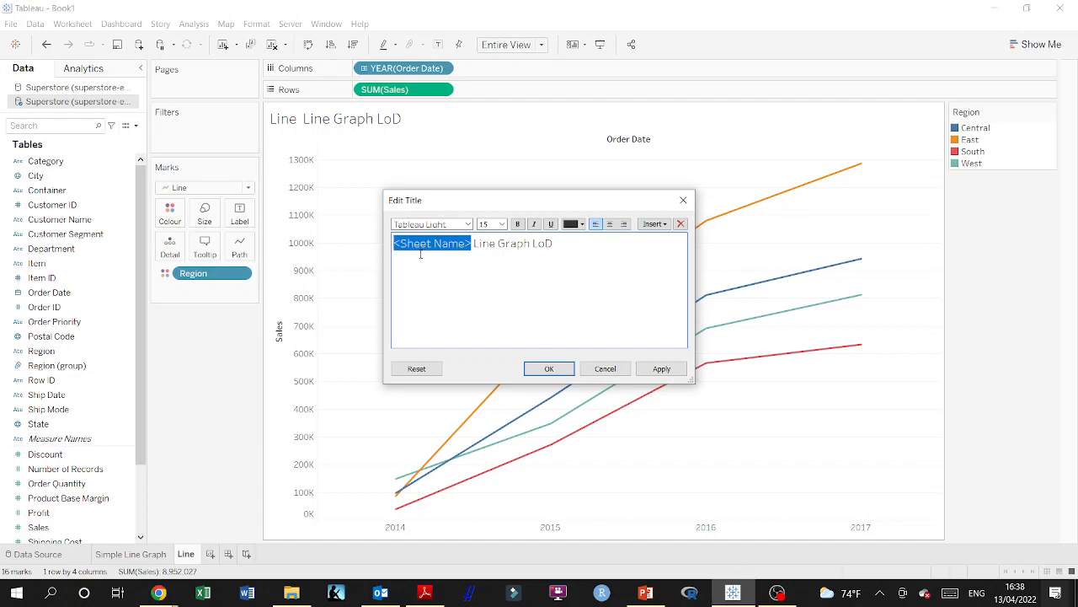
pyautogui.click(503, 256)
pyautogui.moveTo(565, 243); pyautogui.dragTo(401, 245)
pyautogui.write('Line Graph LoD')
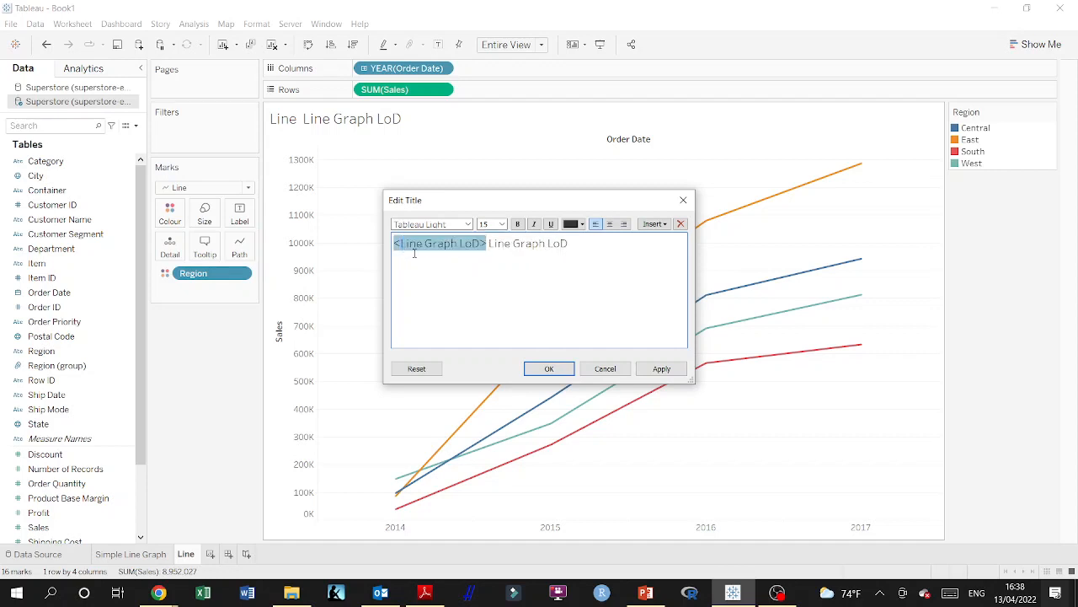
pyautogui.click(548, 369)
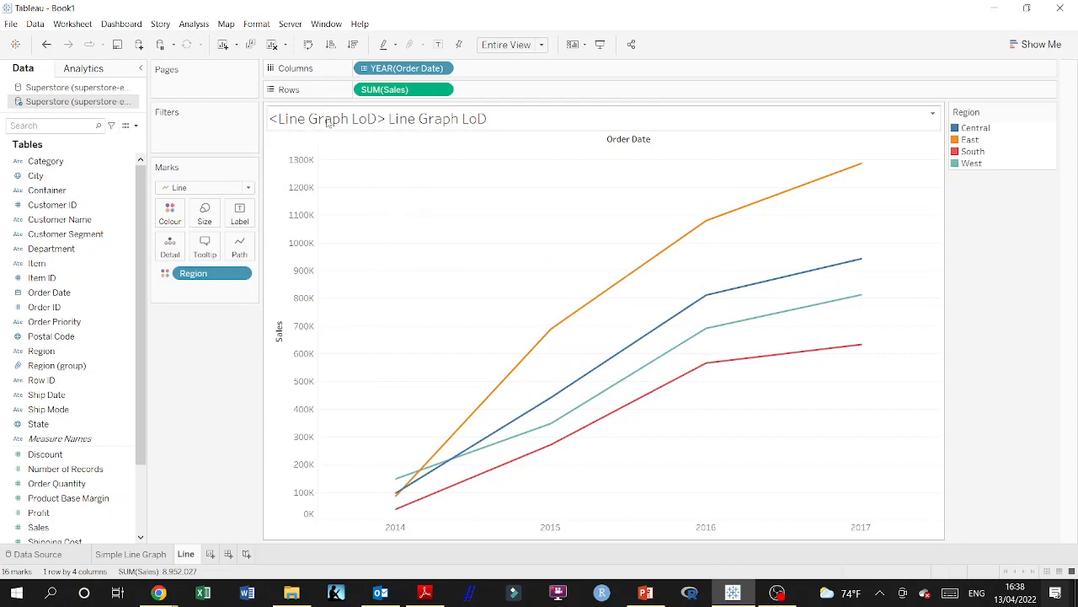
# Step: Copy and remove the bracketed "<Line Graph LoD>" from the chart title, and rename the Line sheet with the copied text
pyautogui.doubleClick(368, 121)
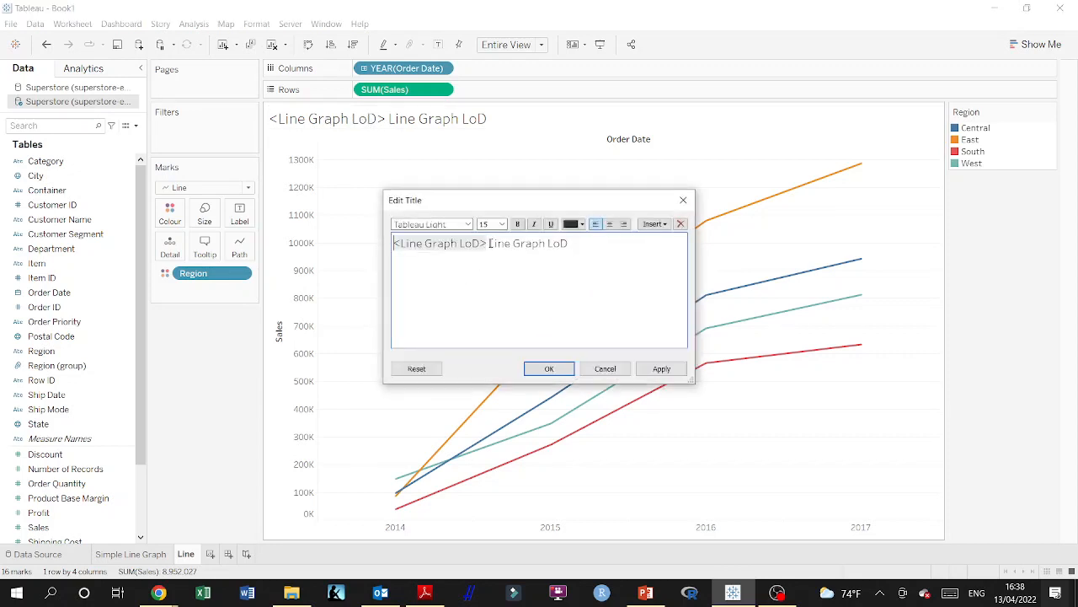
pyautogui.moveTo(487, 243); pyautogui.dragTo(347, 244)
pyautogui.hotkey('ctrl', 'c')
pyautogui.press('Delete')
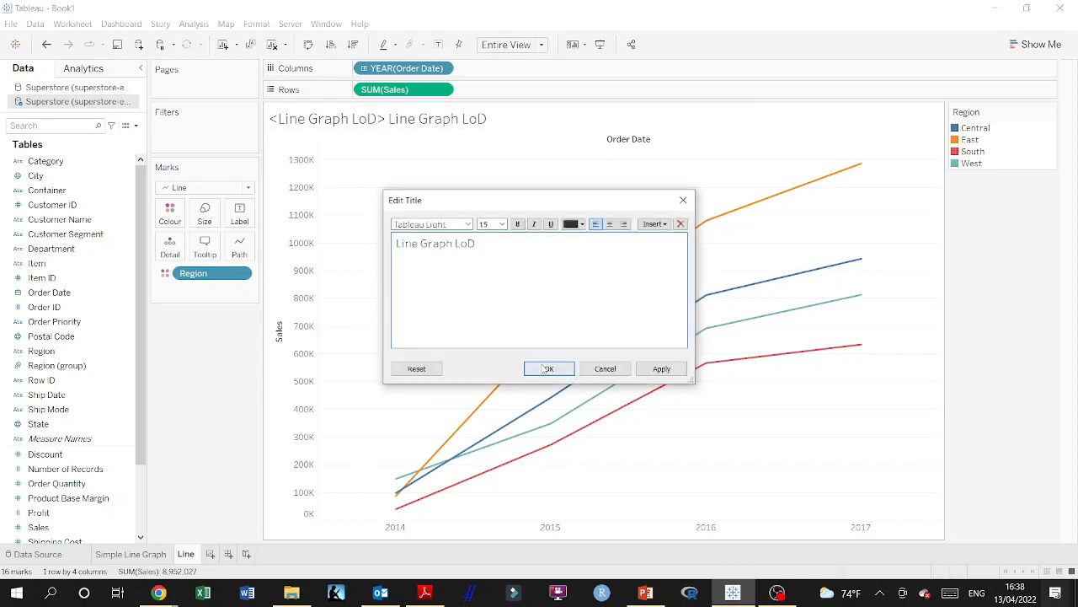
pyautogui.press('Return')
pyautogui.hotkey('ctrl', 'v')
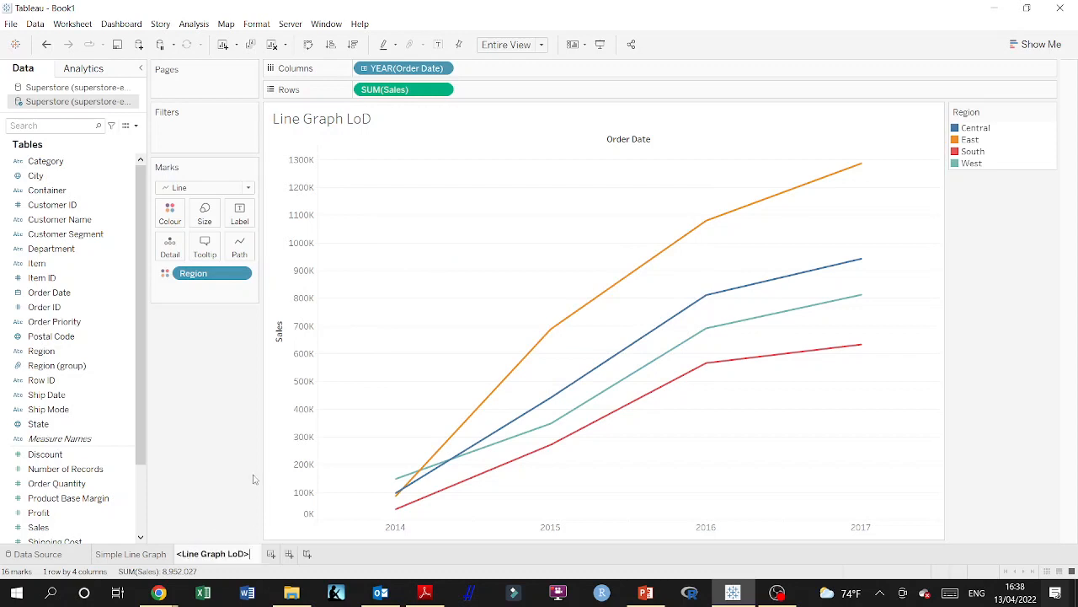
pyautogui.click(383, 387)
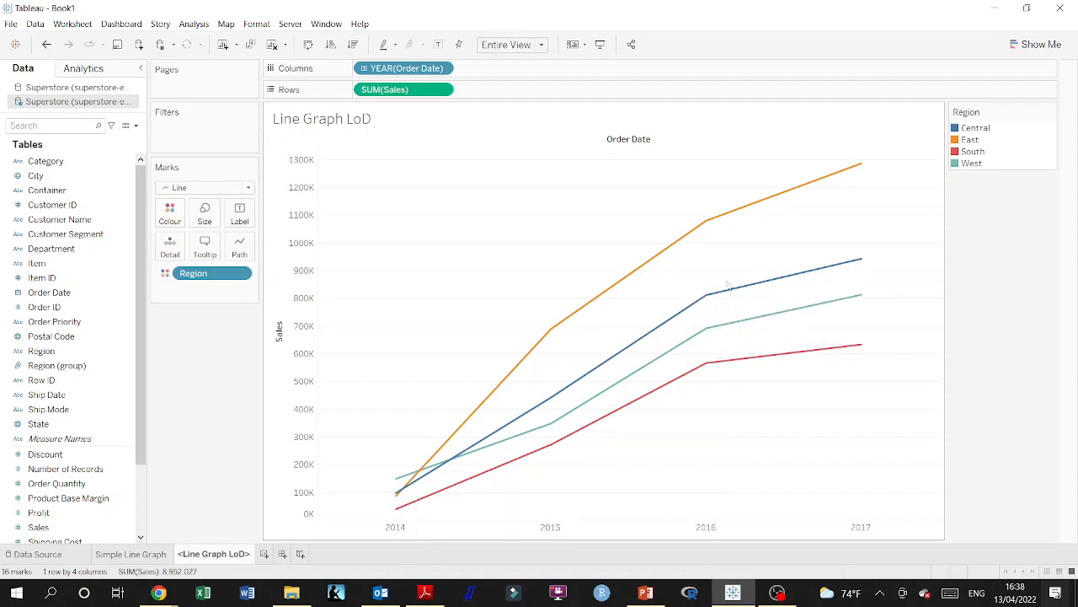
# Step: Inspect the sales details of the West 2014 and East 2015 points on the line chart
pyautogui.moveTo(398, 480)
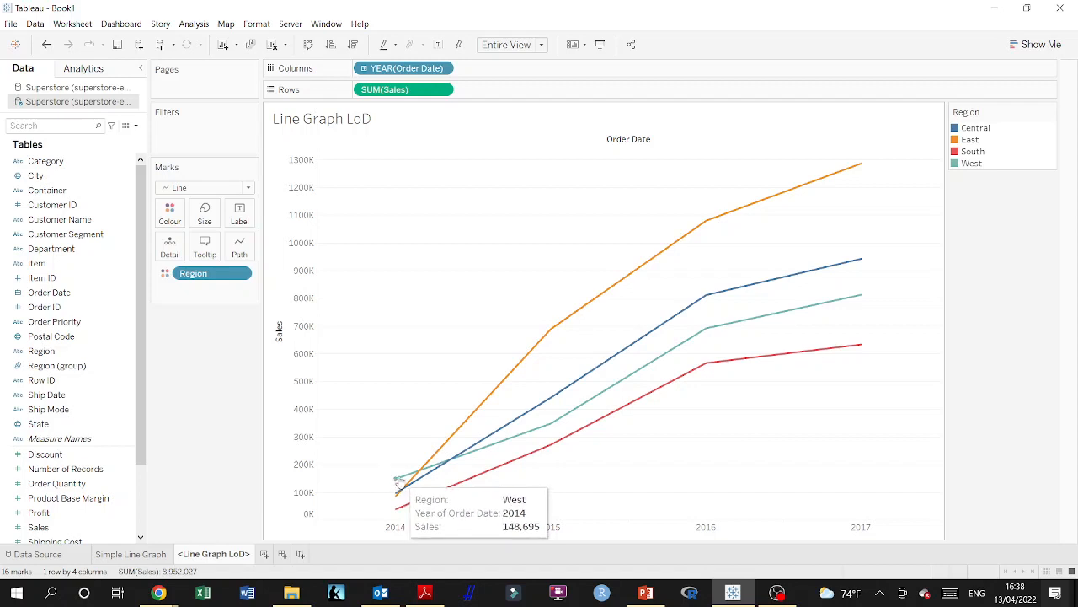
pyautogui.moveTo(551, 331)
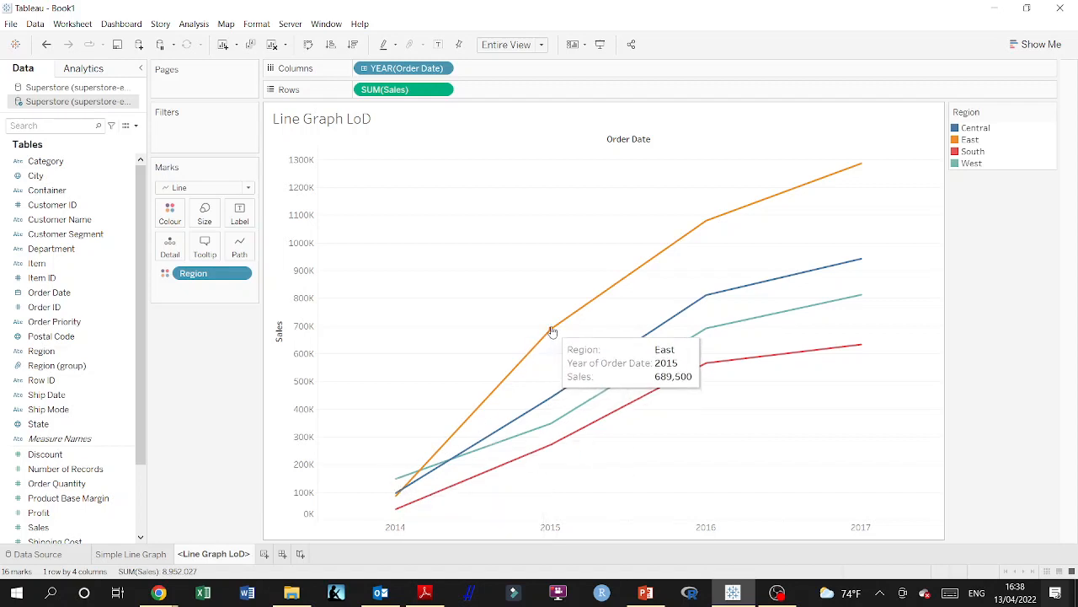